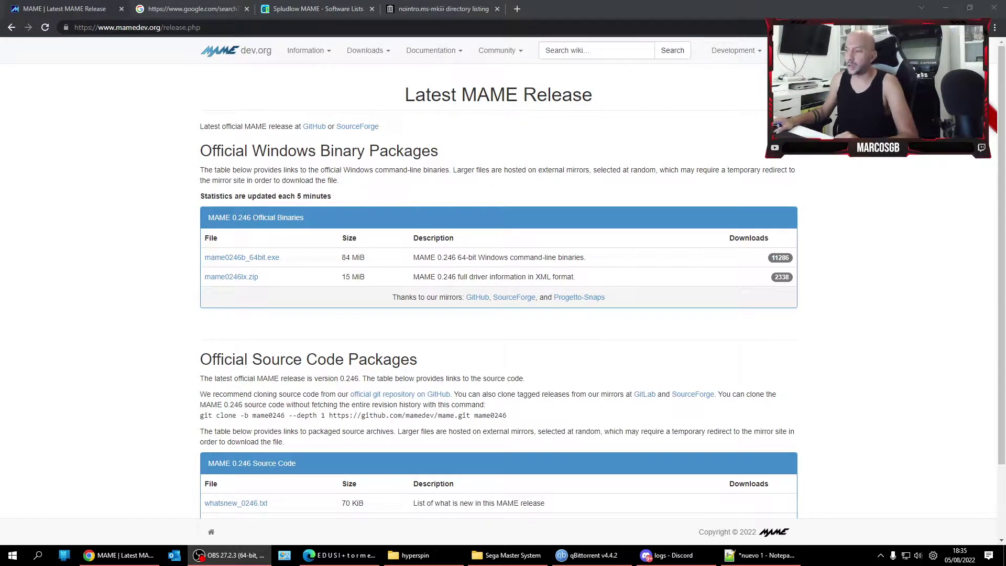
# - Switch to Notepad++ and highlight the Mame Bios 0.246 Software List entry, followed by the Mame 0.246 Software List entry
pyautogui.click(763, 555)
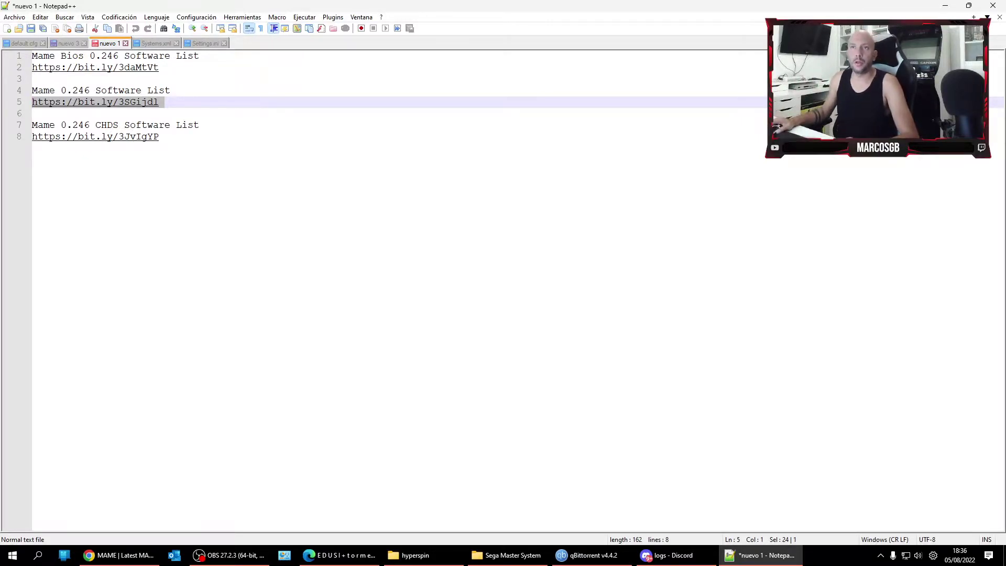
pyautogui.moveTo(160, 67); pyautogui.dragTo(32, 55)
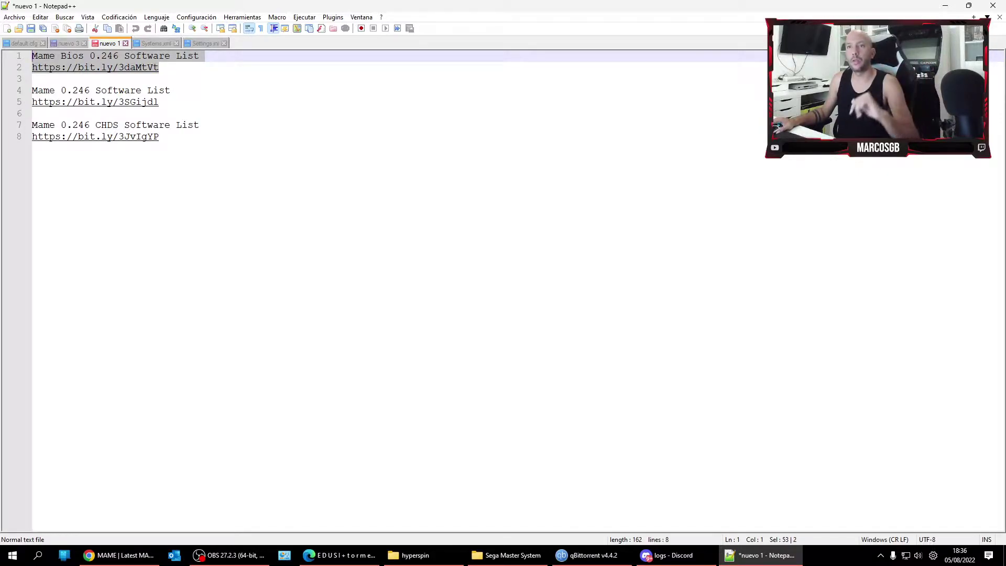
pyautogui.press('Down')
pyautogui.press('Down')
pyautogui.press('Down')
pyautogui.press('Down')
pyautogui.press('End')
pyautogui.hotkey('shift', 'Up')
pyautogui.hotkey('shift', 'Up')
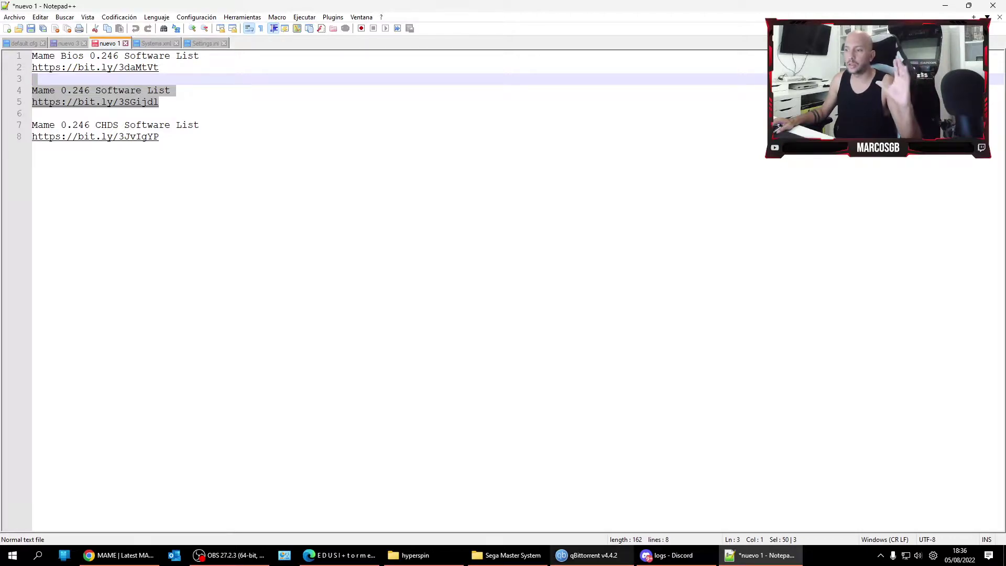
# - Switch to qBittorrent and show the contents of the MAME 0.246 Software List ROMs bios torrent
pyautogui.click(586, 555)
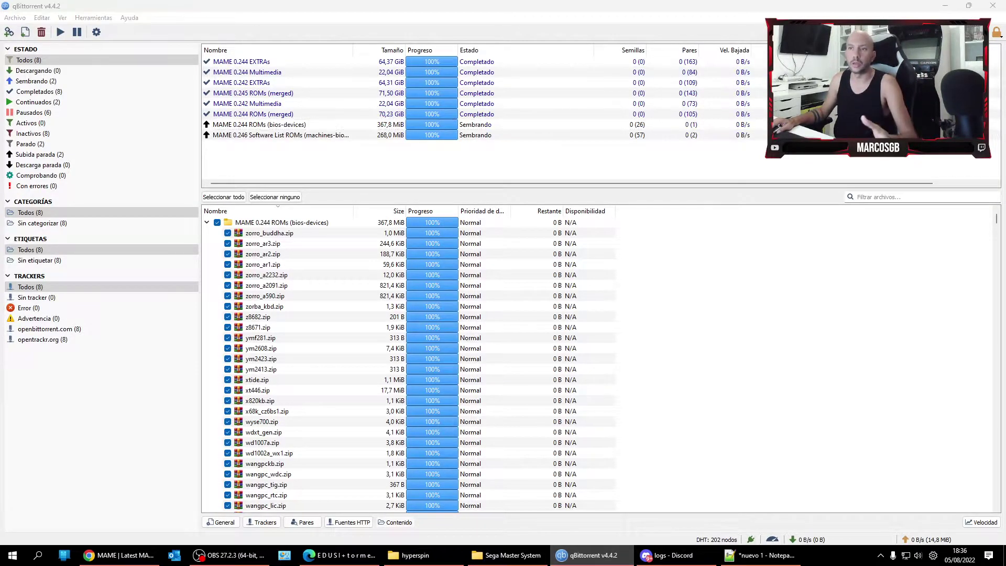
pyautogui.click(591, 554)
pyautogui.click(591, 555)
pyautogui.click(281, 134)
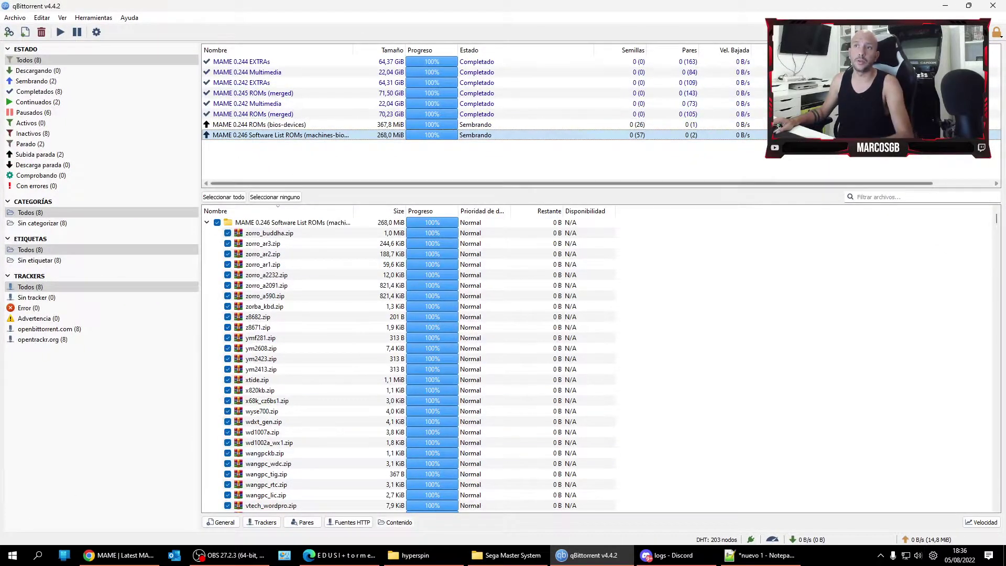
# - Select the Mame 0.246 Software List link in Notepad++, and close the Google search page in Chrome
pyautogui.hotkey('alt', 'Tab')
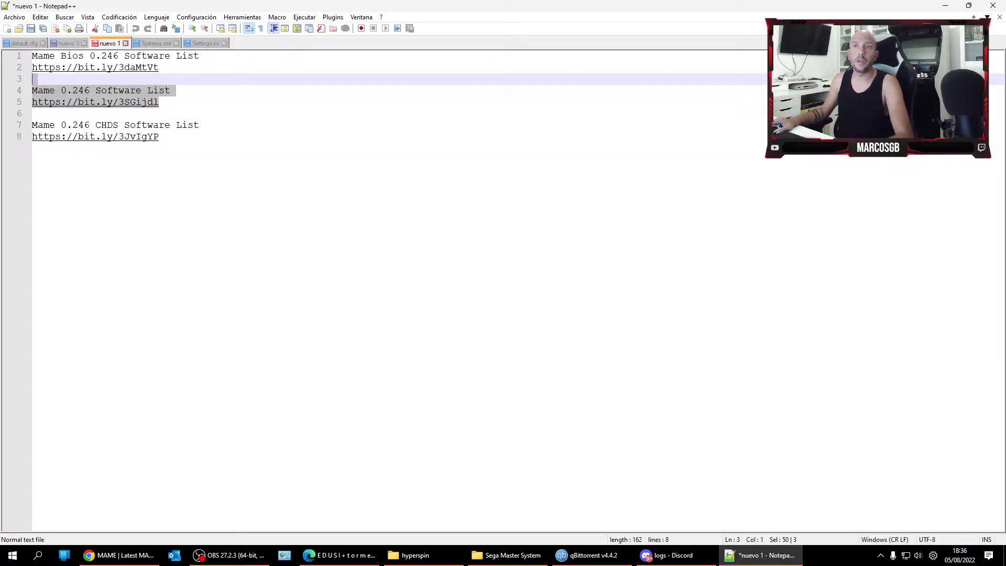
pyautogui.click(170, 90)
pyautogui.moveTo(159, 101); pyautogui.dragTo(32, 102)
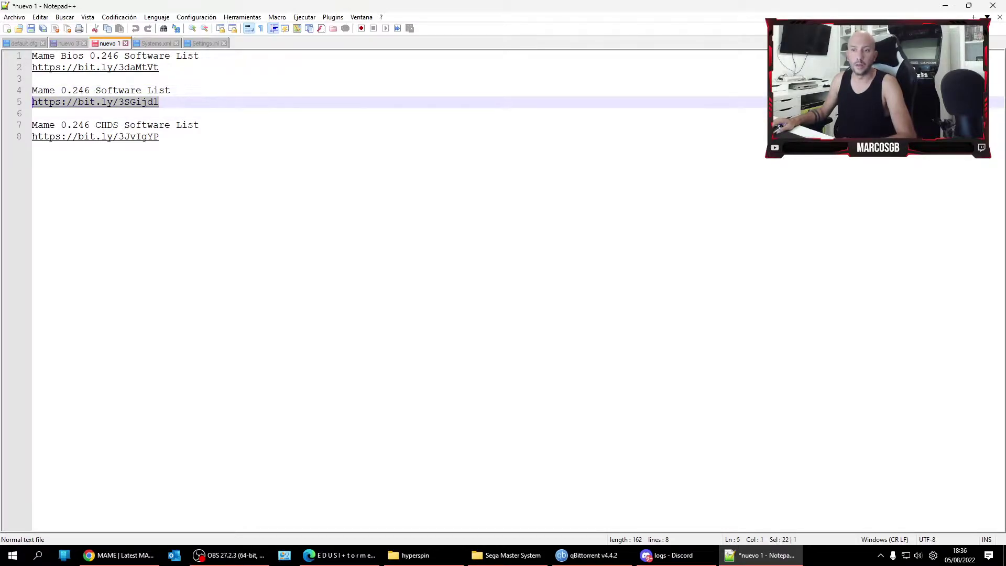
pyautogui.click(120, 554)
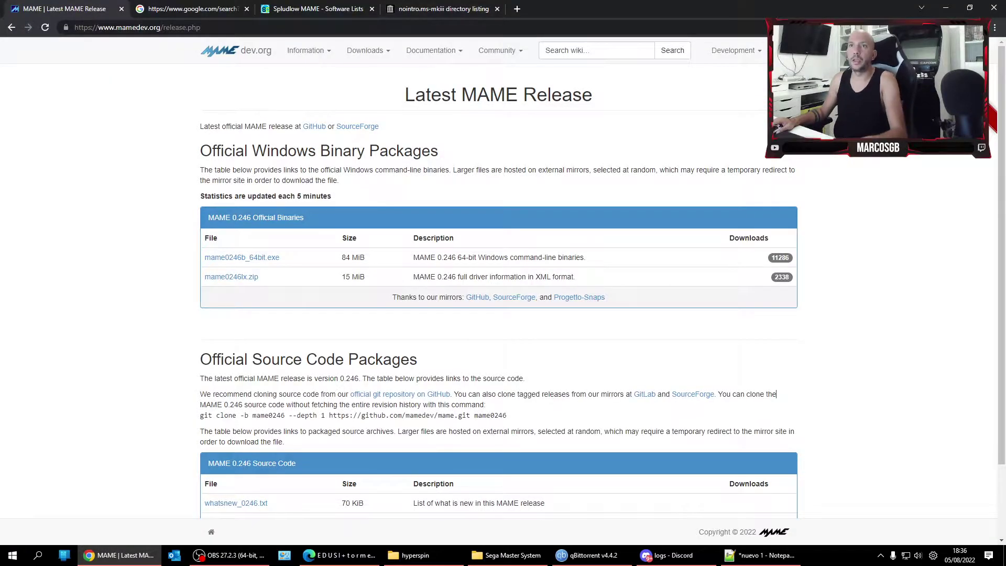
pyautogui.click(247, 9)
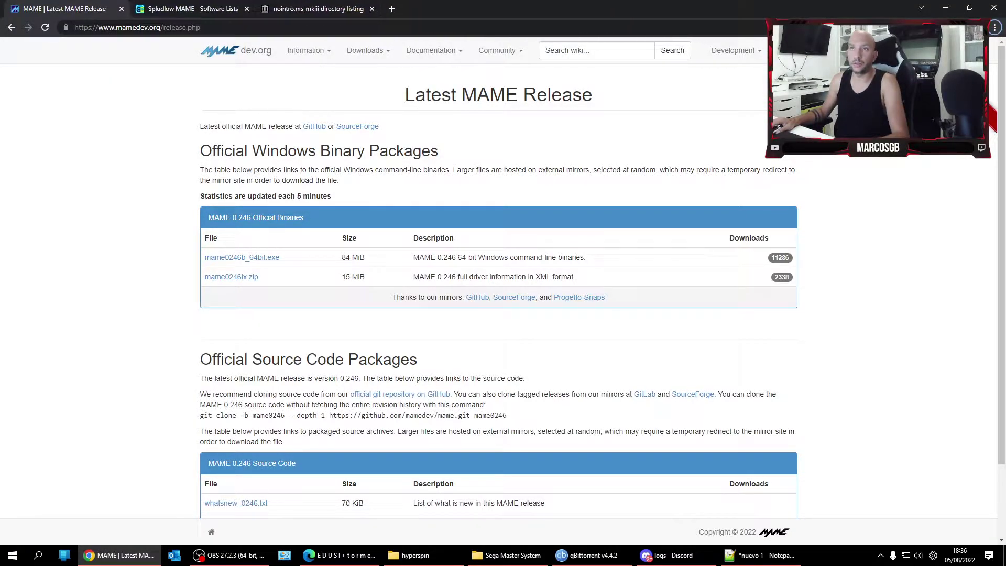
pyautogui.hotkey('alt', 'Tab')
pyautogui.press('End')
pyautogui.hotkey('shift', 'Home')
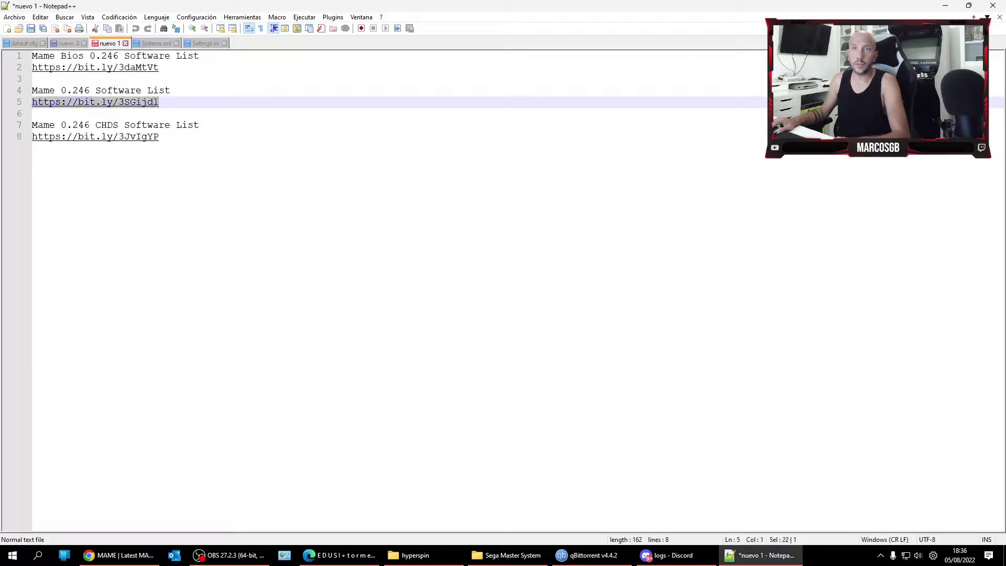
pyautogui.hotkey('alt', 'Tab')
pyautogui.hotkey('ctrl', 't')
pyautogui.hotkey('ctrl', 'v')
pyautogui.press('Return')
pyautogui.hotkey('ctrl', '2')
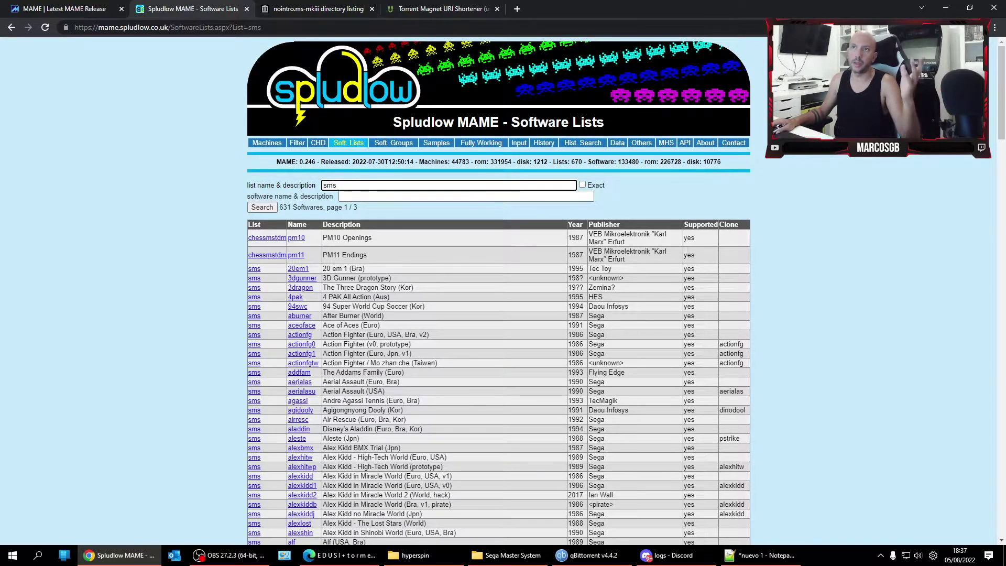
# - Copy the magnet link from the mgnet.me page and submit it as a new torrent download in qBittorrent
pyautogui.click(439, 9)
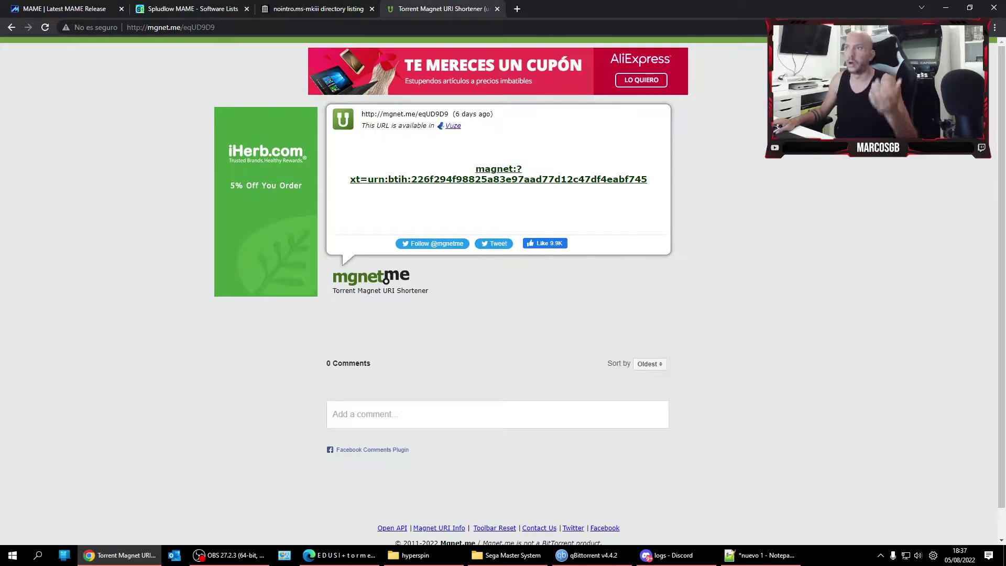
pyautogui.moveTo(648, 179); pyautogui.dragTo(475, 168)
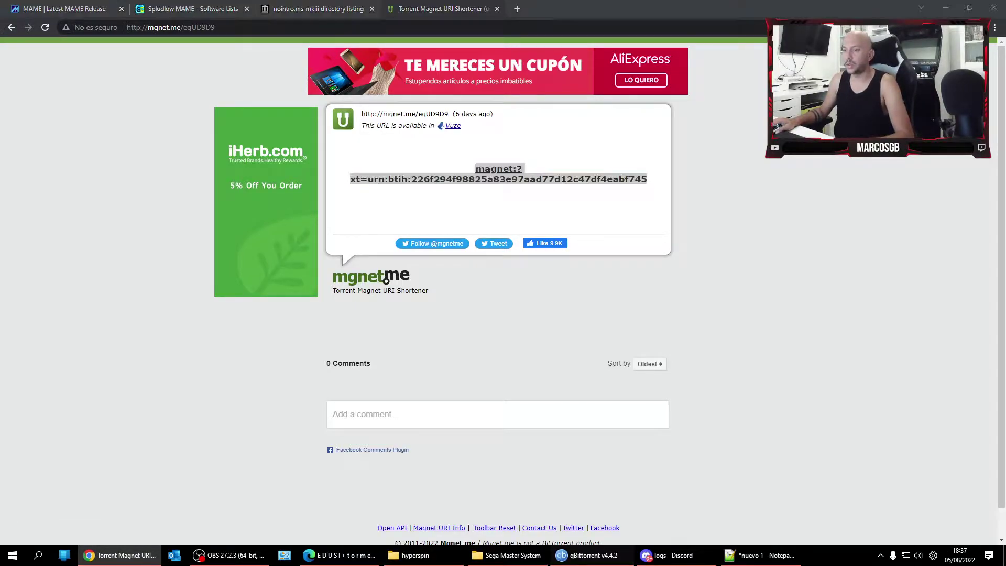
pyautogui.click(592, 555)
pyautogui.click(9, 32)
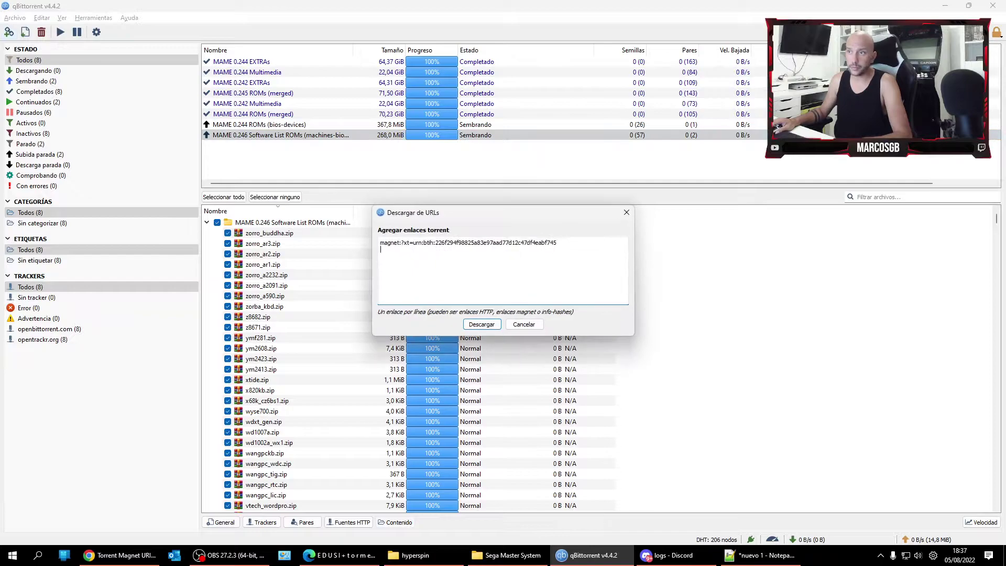
pyautogui.click(482, 324)
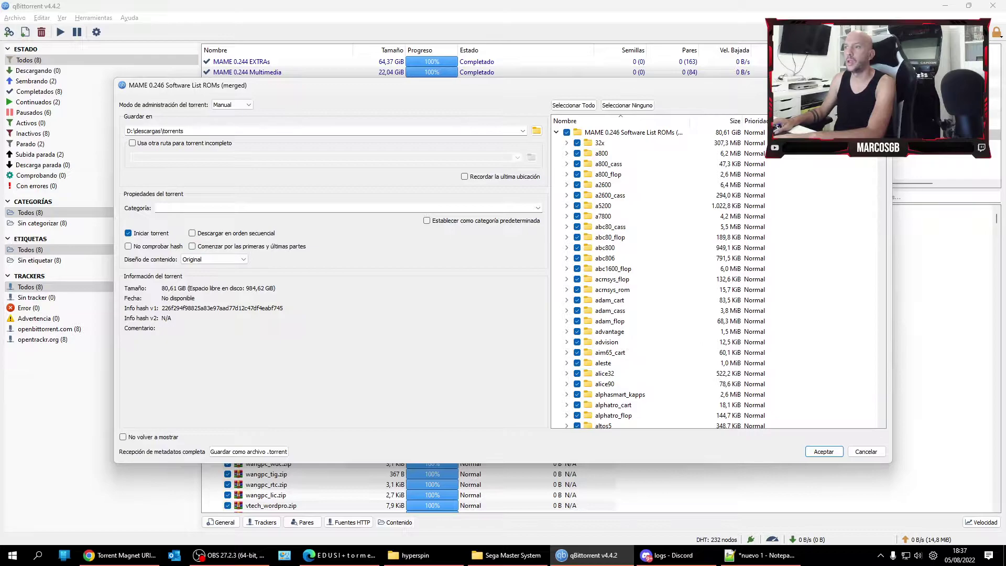
pyautogui.click(12, 555)
pyautogui.scroll(-10, 94, 424)
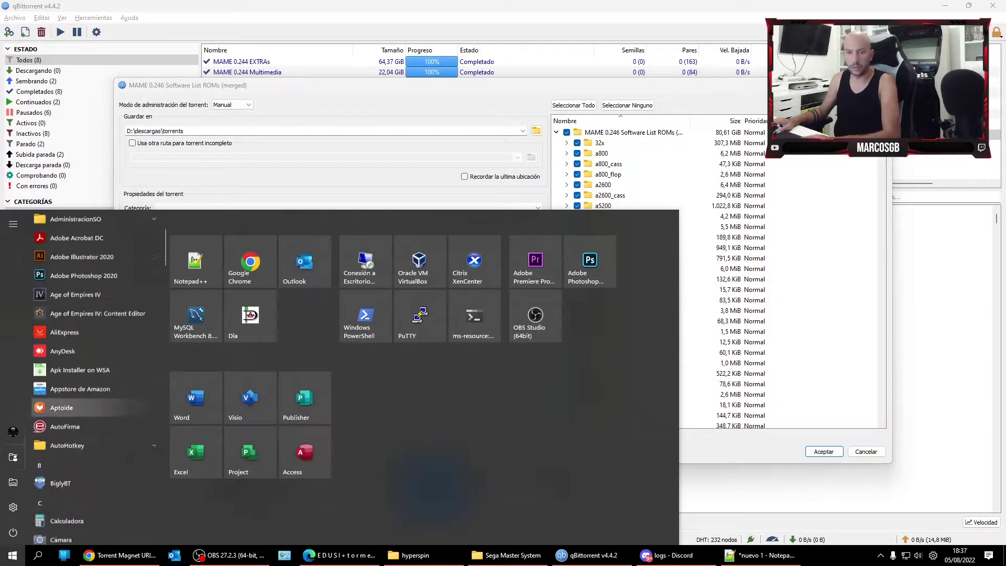
pyautogui.scroll(-10, 95, 424)
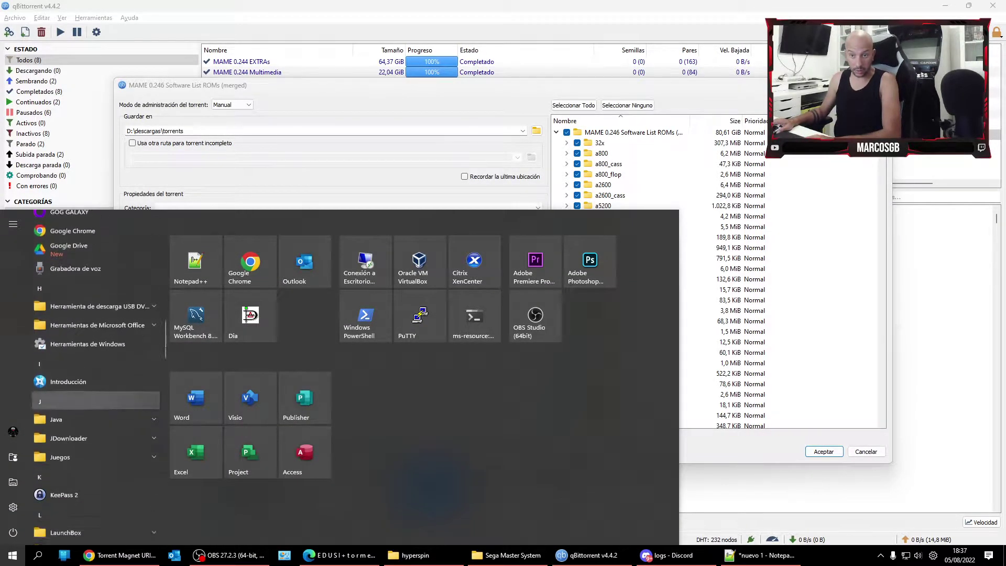
pyautogui.scroll(-10, 94, 387)
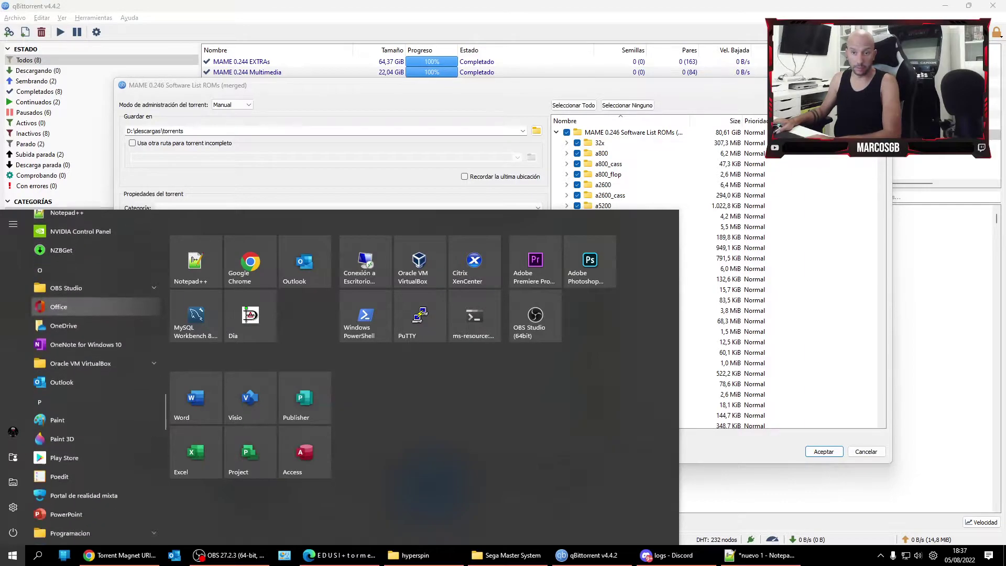
pyautogui.scroll(-8, 94, 411)
pyautogui.scroll(8, 94, 411)
pyautogui.scroll(6, 95, 443)
pyautogui.scroll(5, 94, 466)
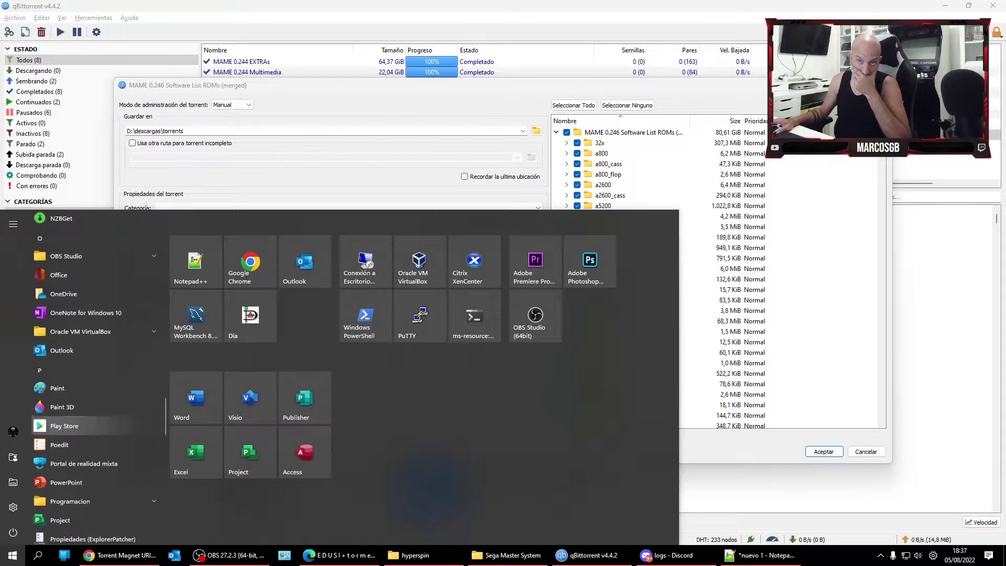
pyautogui.scroll(5, 95, 472)
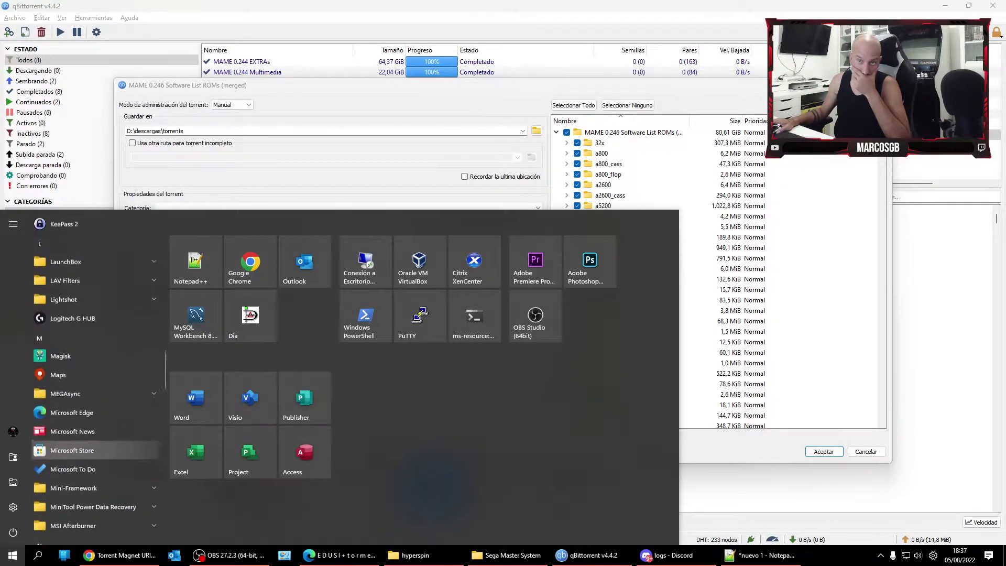
pyautogui.click(94, 382)
pyautogui.click(94, 438)
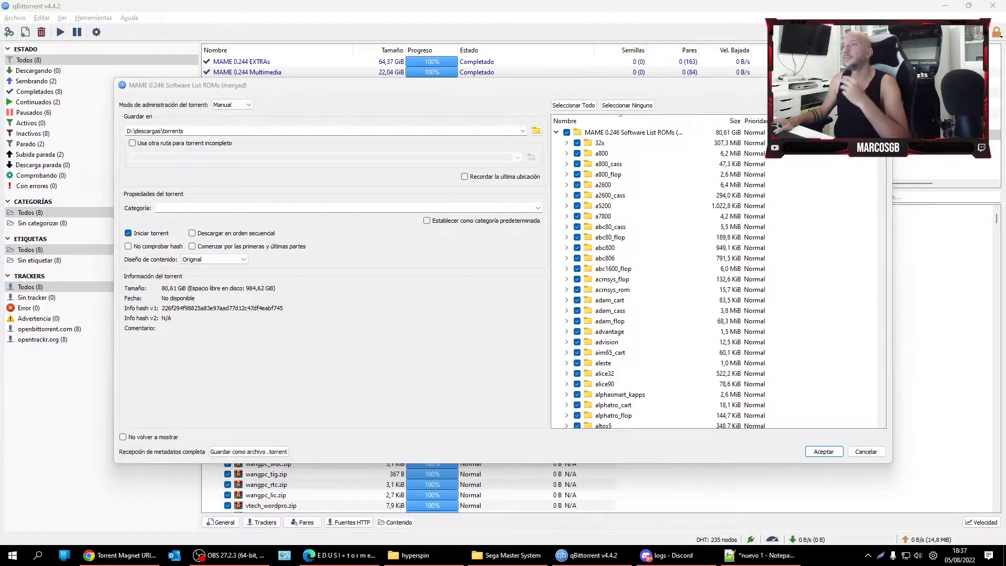
# - Capture the file list area of the new torrent and outline its root folder entry on the capture
pyautogui.press('Print')
pyautogui.moveTo(534, 75); pyautogui.dragTo(897, 469)
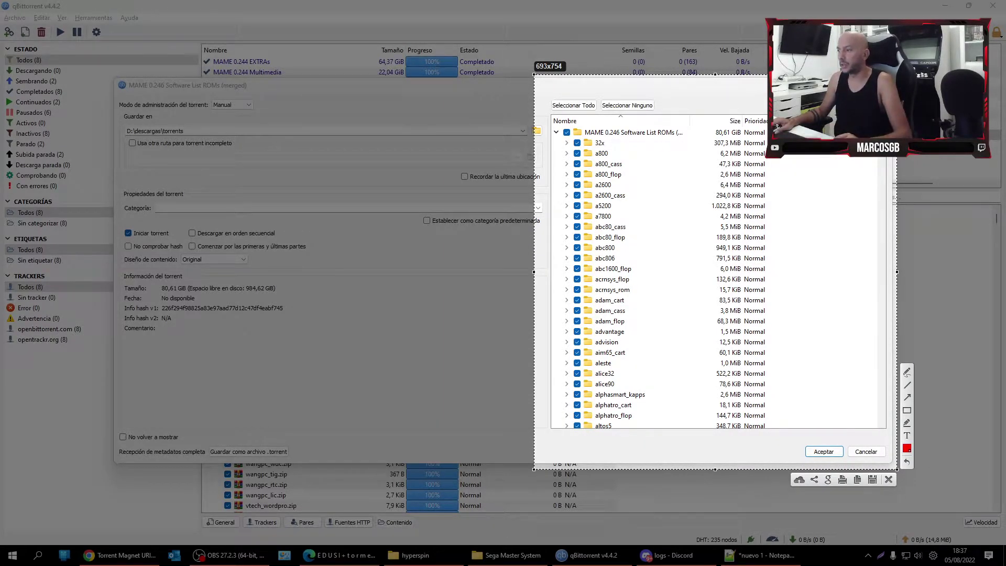
pyautogui.moveTo(543, 115)
pyautogui.mouseDown()
pyautogui.moveTo(719, 139)
pyautogui.moveTo(710, 138)
pyautogui.mouseUp()
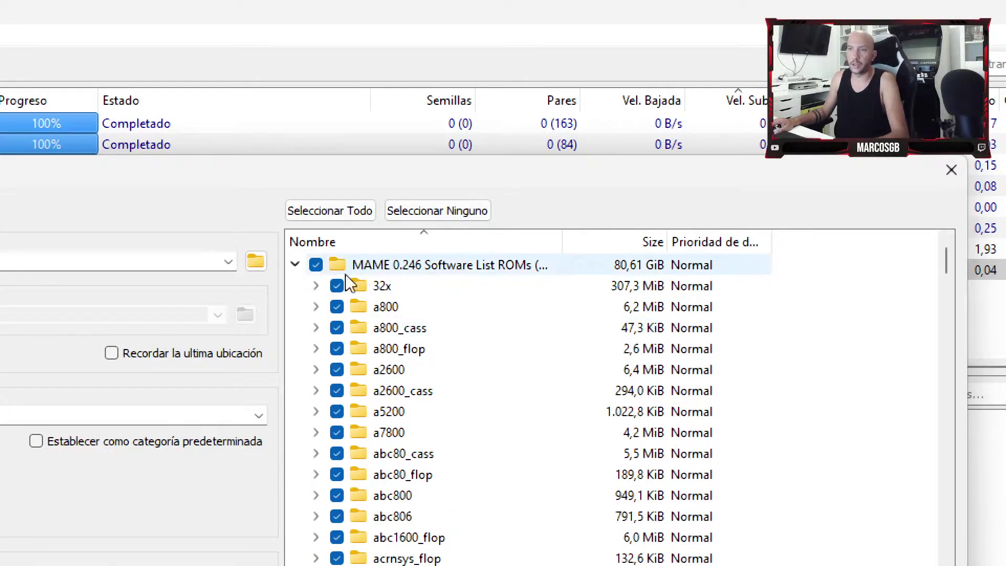
# - Add the MAME 0.246 Software List ROMs (merged) torrent with all its folders deselected, and show its contents from the transfer list
pyautogui.click(315, 264)
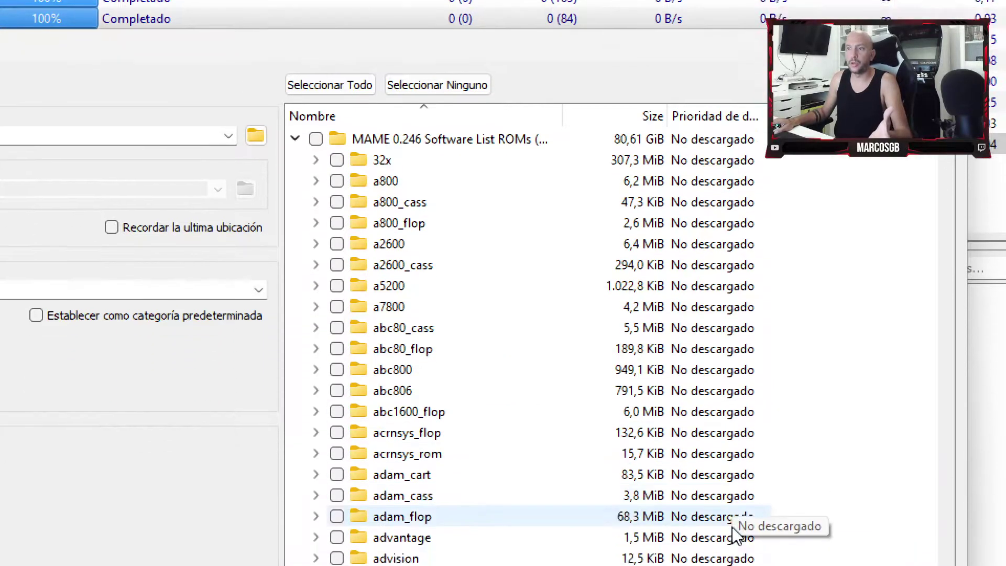
pyautogui.scroll(-10, 674, 487)
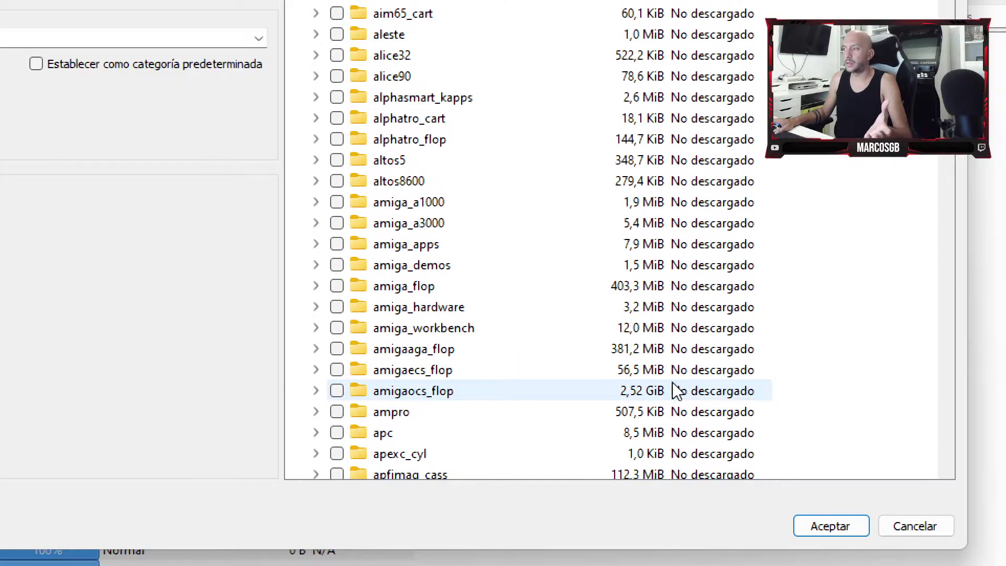
pyautogui.scroll(-20, 674, 391)
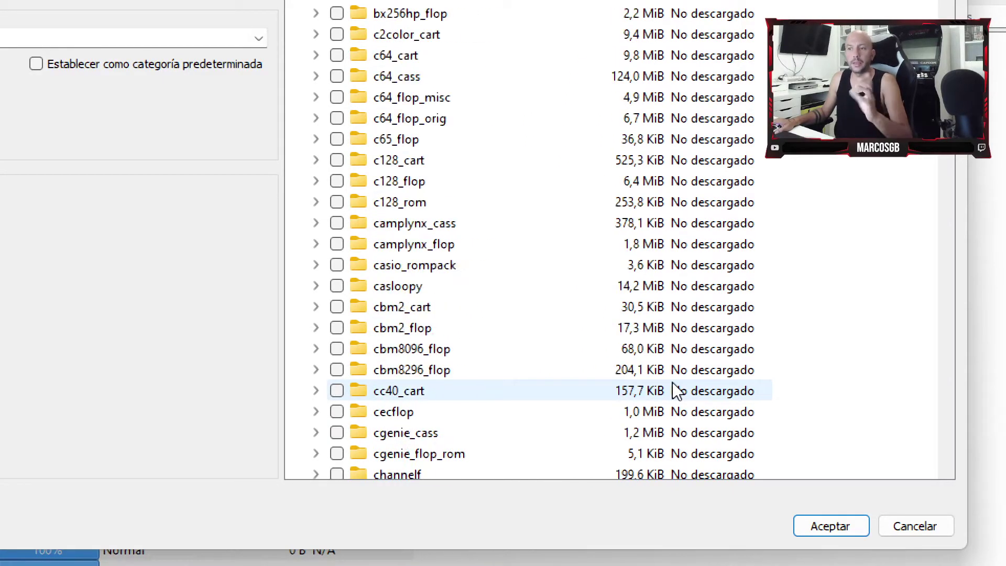
pyautogui.scroll(-13, 676, 390)
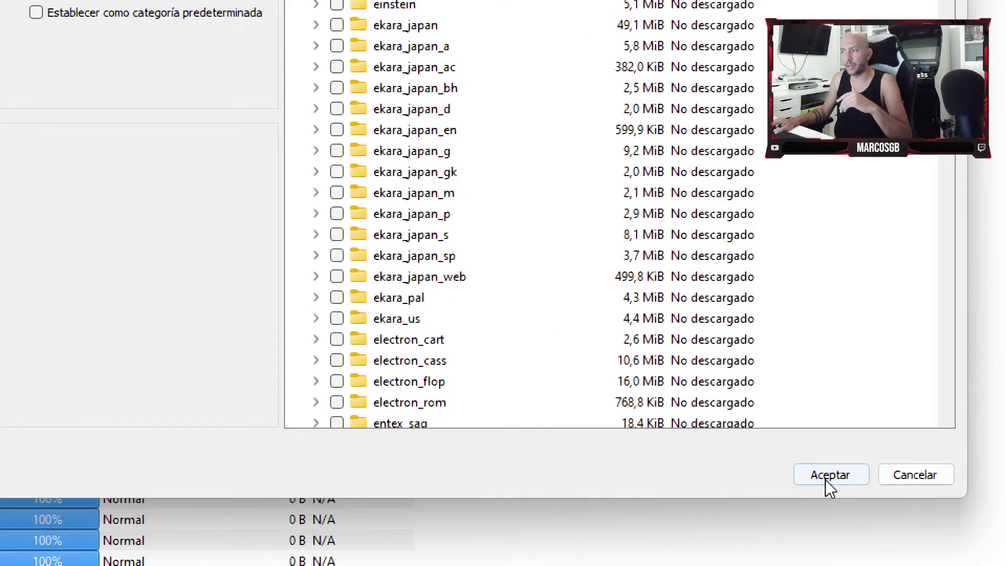
pyautogui.click(826, 478)
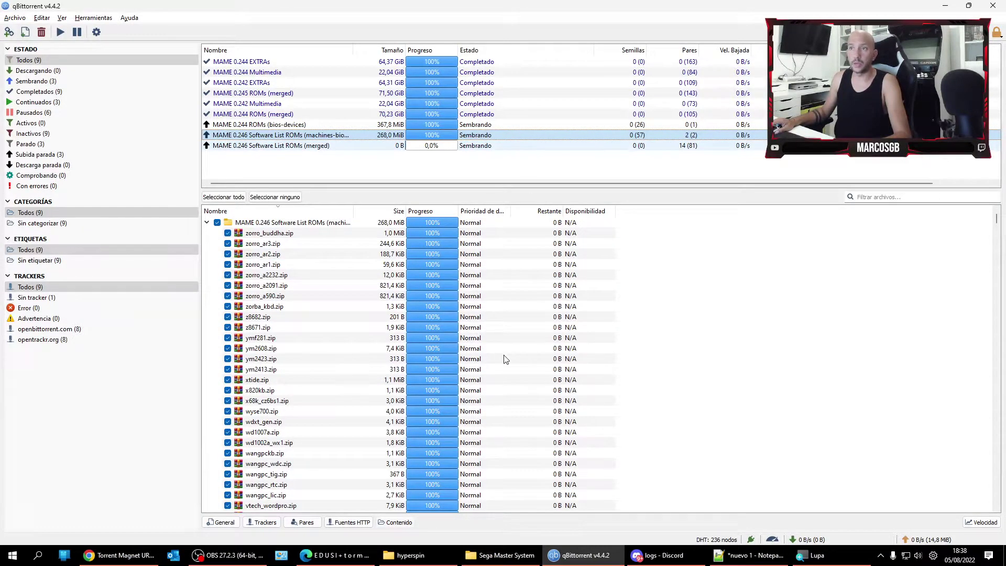
pyautogui.click(438, 145)
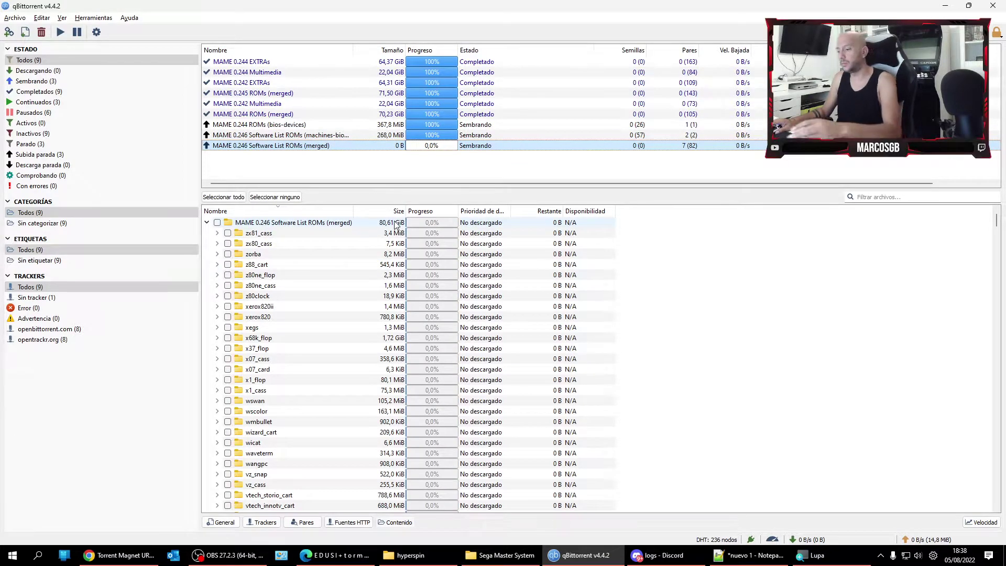
# - Outline the MAME 0.246 Software List ROMs (merged) row with a red rectangle on a screen capture, and discard the capture
pyautogui.press('Print')
pyautogui.moveTo(92, 96); pyautogui.dragTo(443, 191)
pyautogui.moveTo(821, 222); pyautogui.dragTo(824, 226)
pyautogui.moveTo(198, 109); pyautogui.dragTo(836, 183)
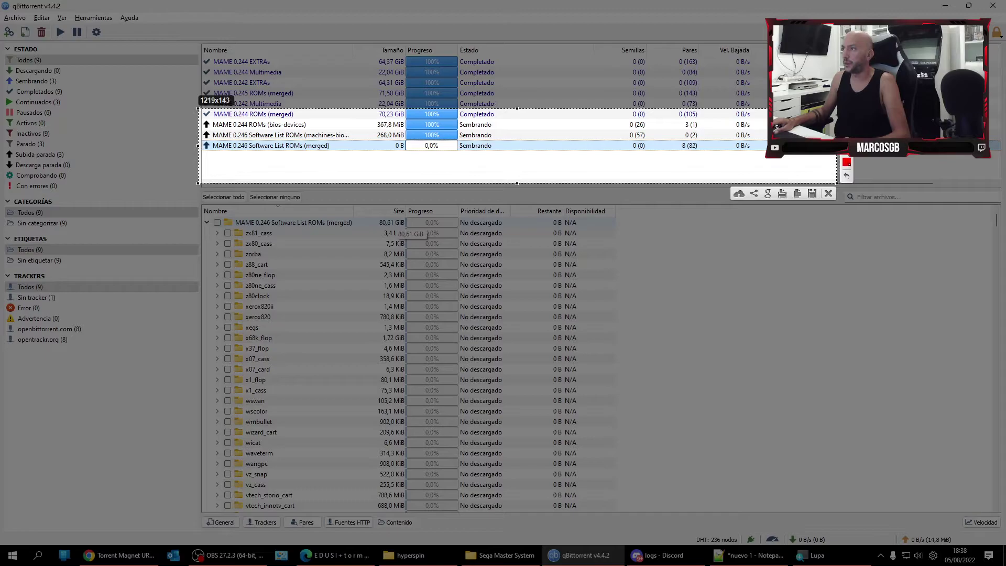
pyautogui.moveTo(202, 134); pyautogui.dragTo(687, 156)
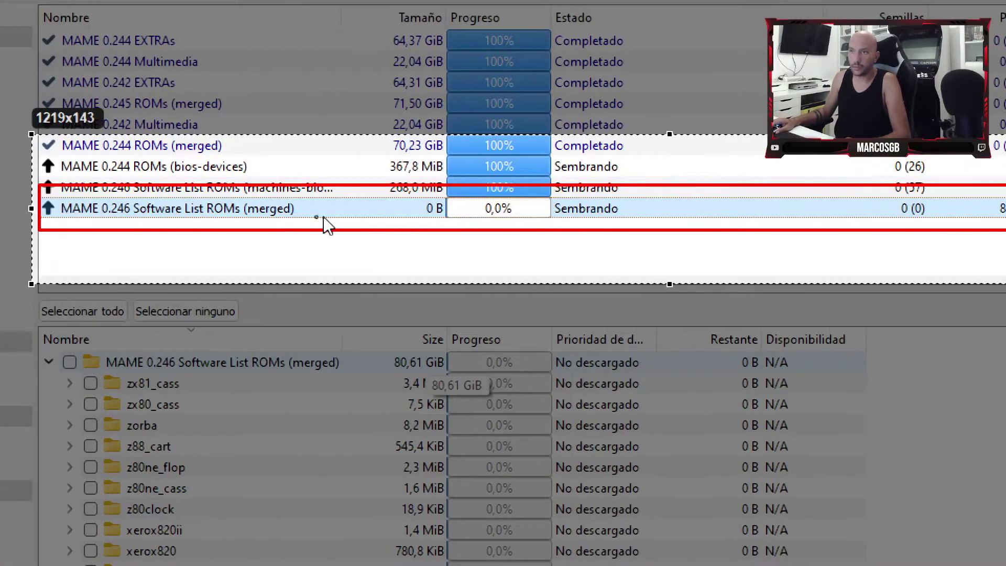
pyautogui.press('Escape')
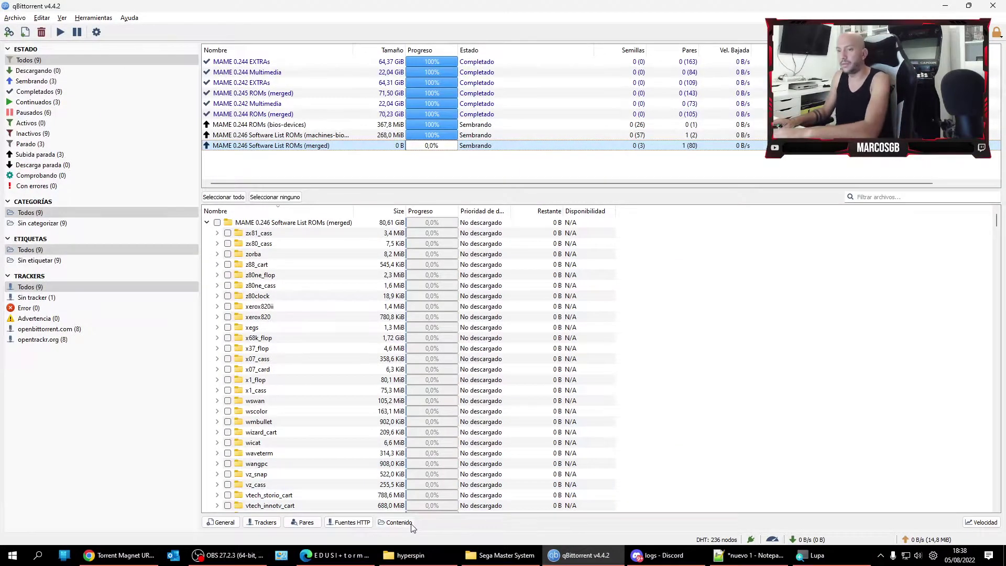
# - Mark Contenido with a red rectangle and an arrow on a screen capture, and copy the capture to the clipboard
pyautogui.press('Print')
pyautogui.moveTo(143, 468); pyautogui.dragTo(536, 556)
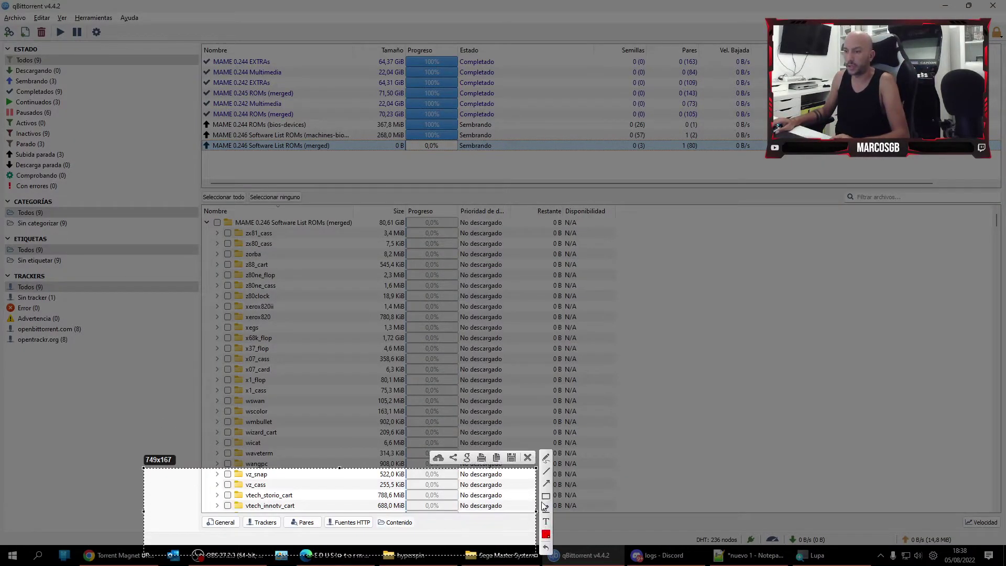
pyautogui.moveTo(371, 513); pyautogui.dragTo(427, 535)
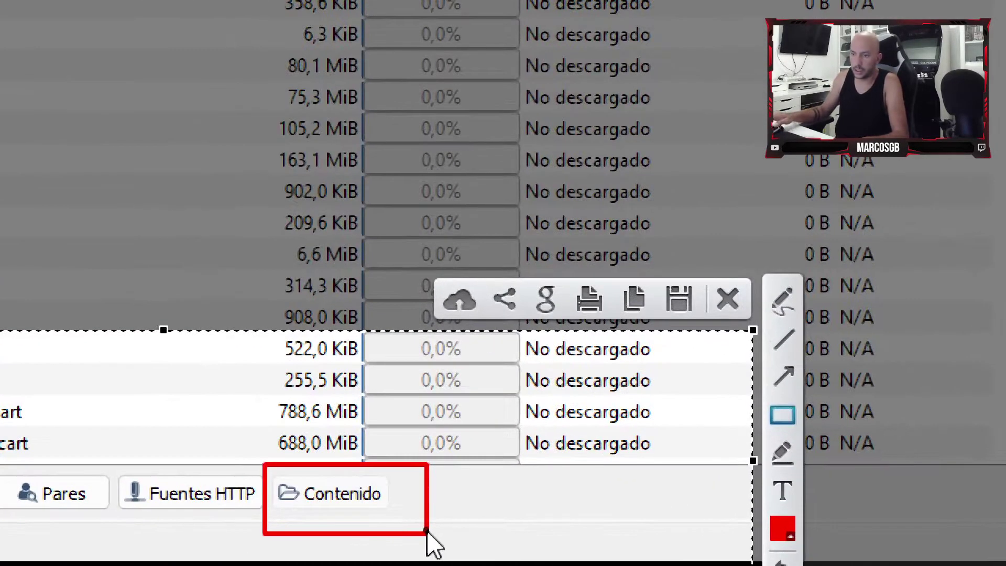
pyautogui.click(786, 343)
pyautogui.click(784, 375)
pyautogui.moveTo(555, 413)
pyautogui.mouseDown()
pyautogui.moveTo(461, 482)
pyautogui.moveTo(394, 495)
pyautogui.mouseUp()
pyautogui.hotkey('ctrl', 'c')
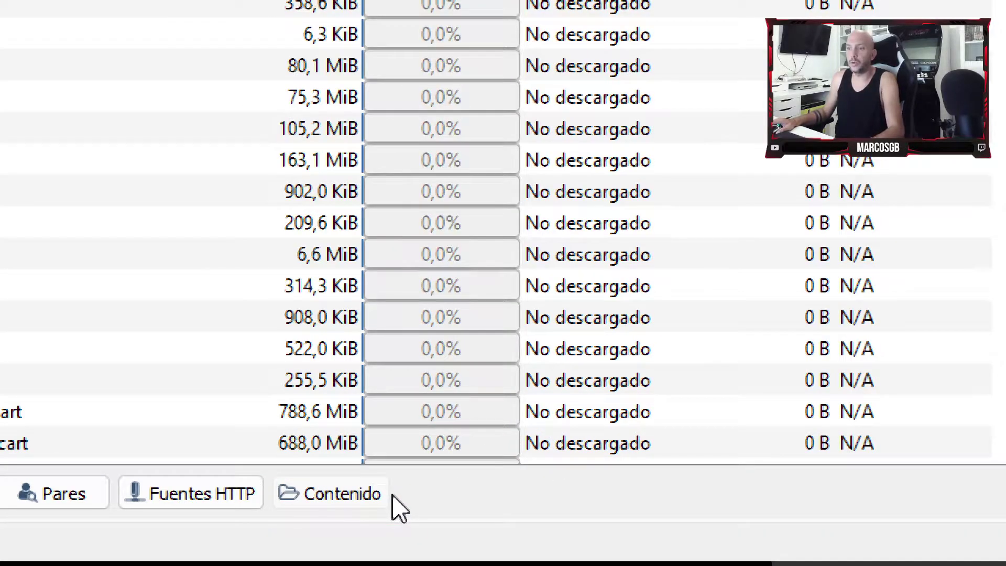
# - Capture the screen area around the file list of the MAME 0.246 Software List ROMs (merged) torrent
pyautogui.press('super+minus')
pyautogui.press('super+minus')
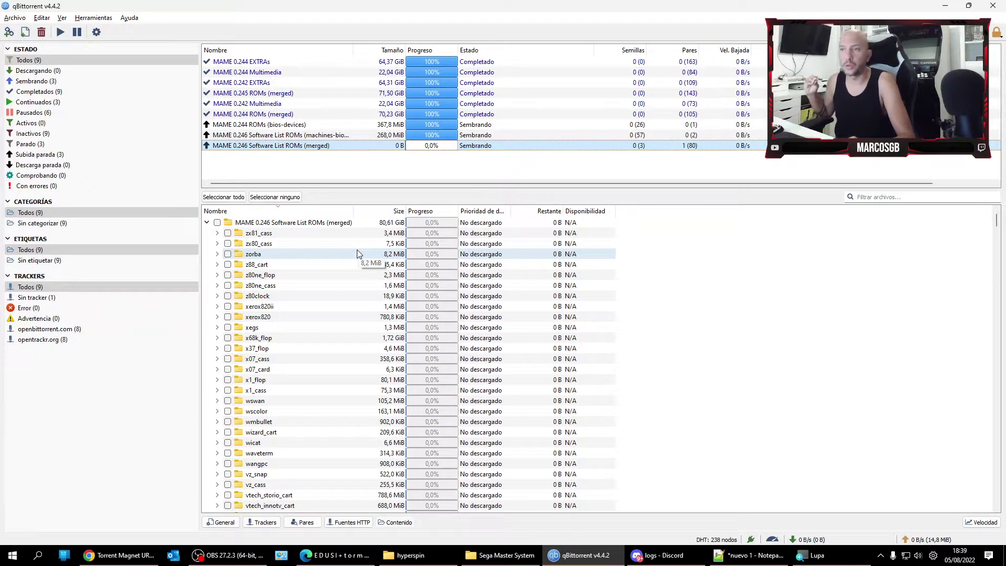
pyautogui.press('Print')
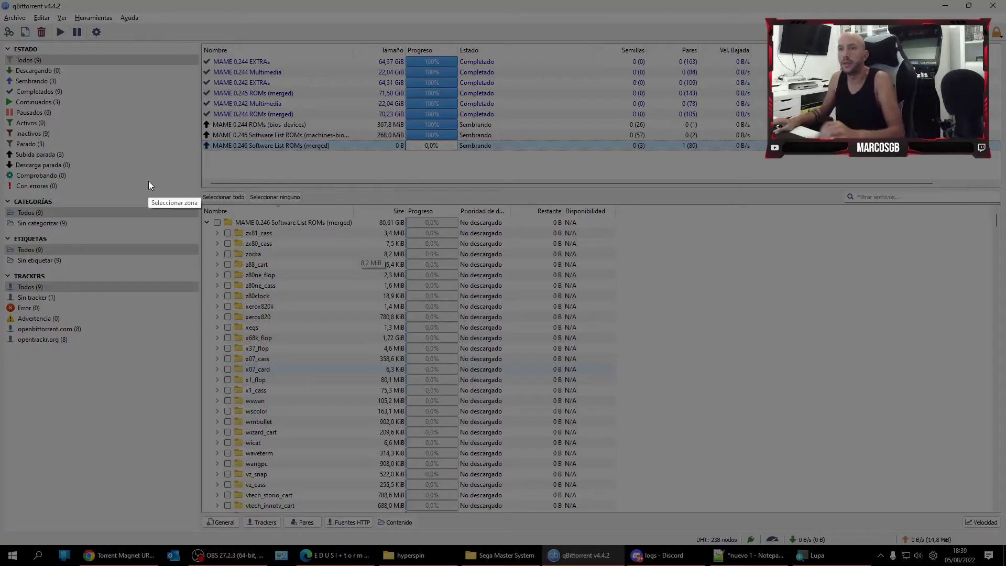
pyautogui.moveTo(173, 177); pyautogui.dragTo(793, 521)
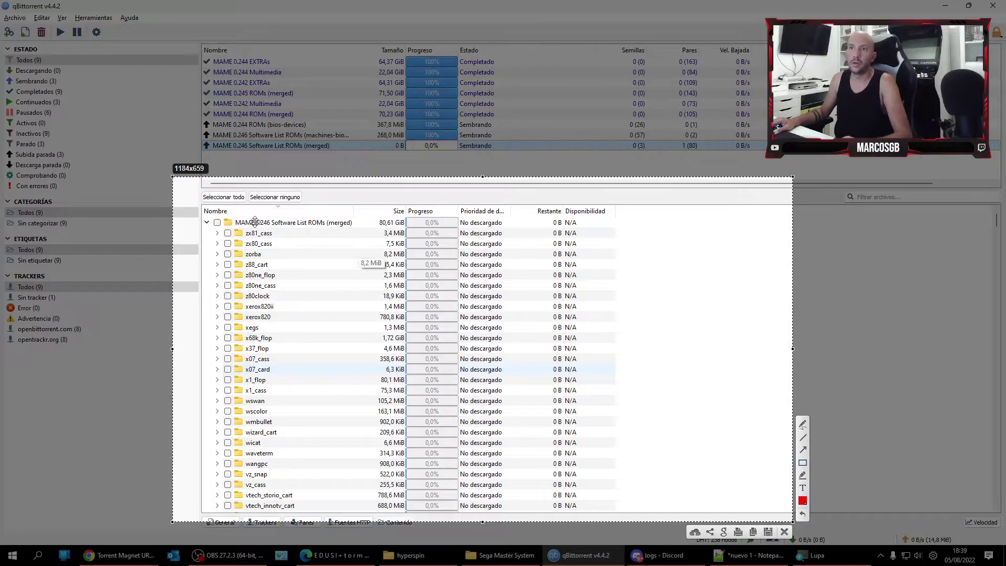
pyautogui.press('super+plus')
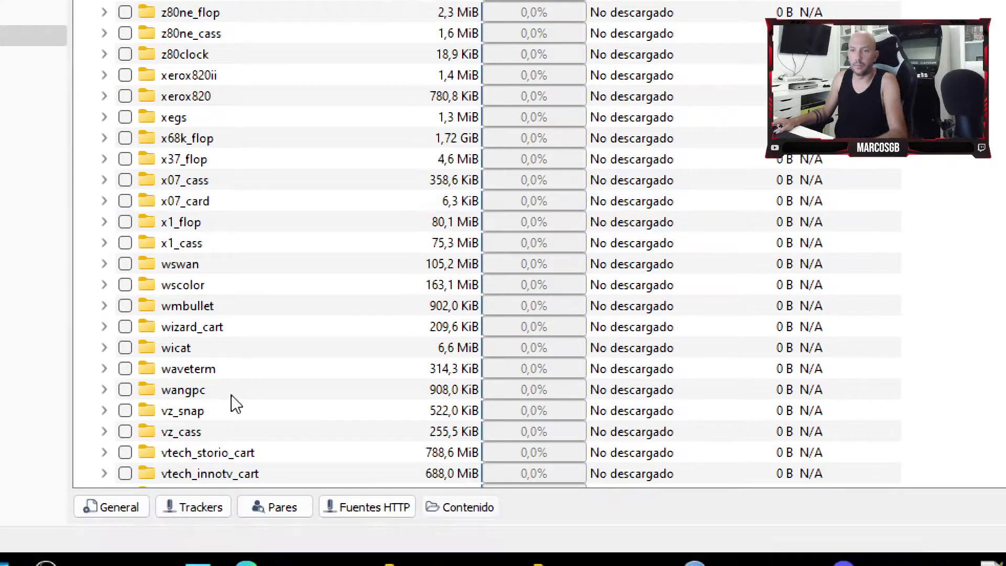
# - Mark the snes and sms folders for download in the contents of the MAME 0.246 Software List ROMs (merged) torrent
pyautogui.scroll(-18, 202, 354)
pyautogui.scroll(-20, 202, 355)
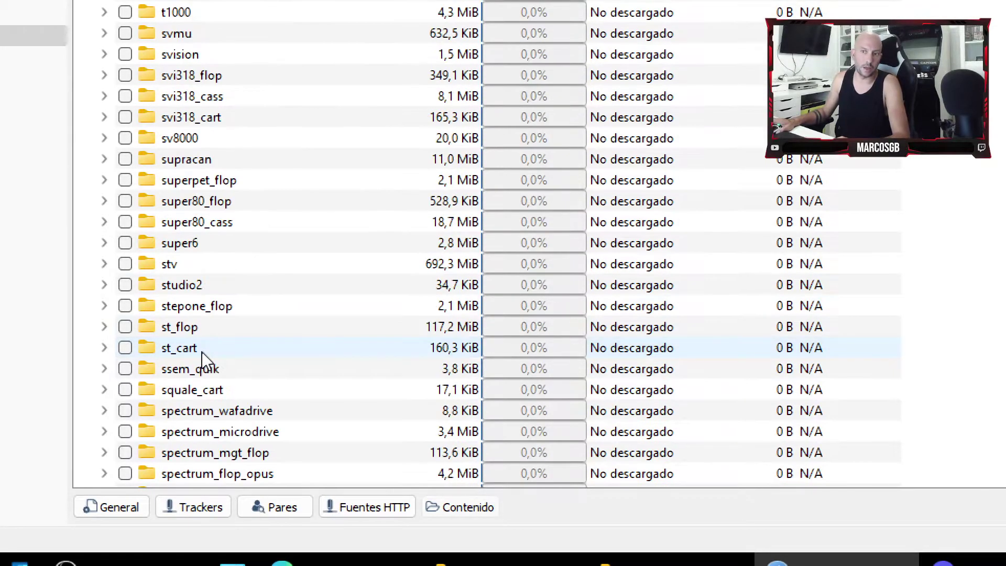
pyautogui.scroll(-20, 202, 352)
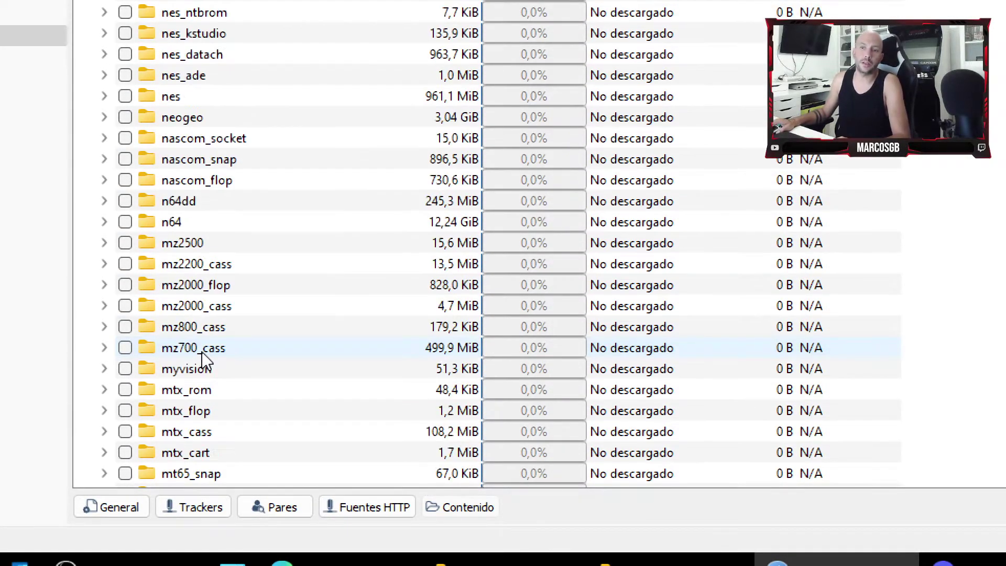
pyautogui.scroll(-20, 203, 352)
pyautogui.click(178, 304)
pyautogui.press('s')
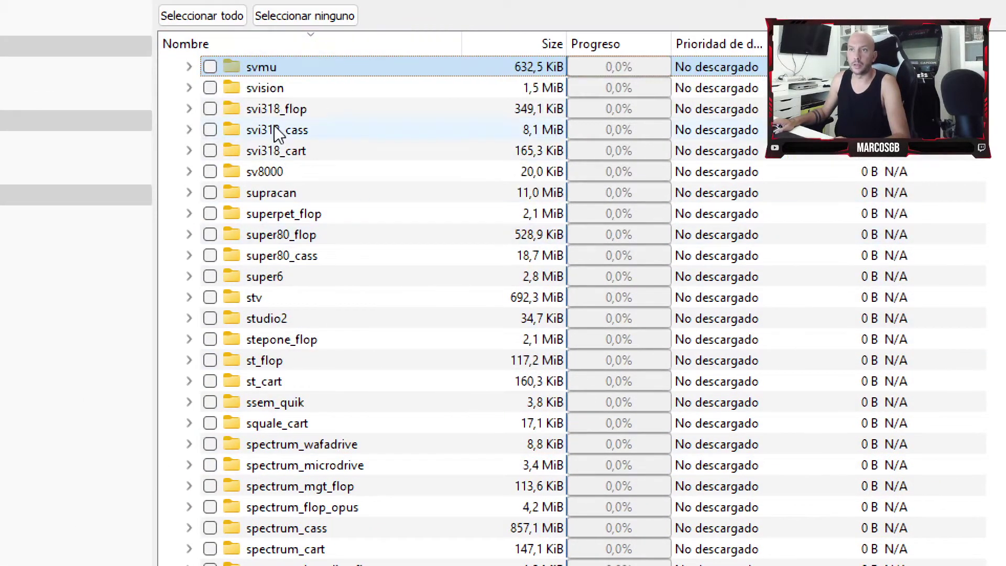
pyautogui.scroll(-6, 256, 448)
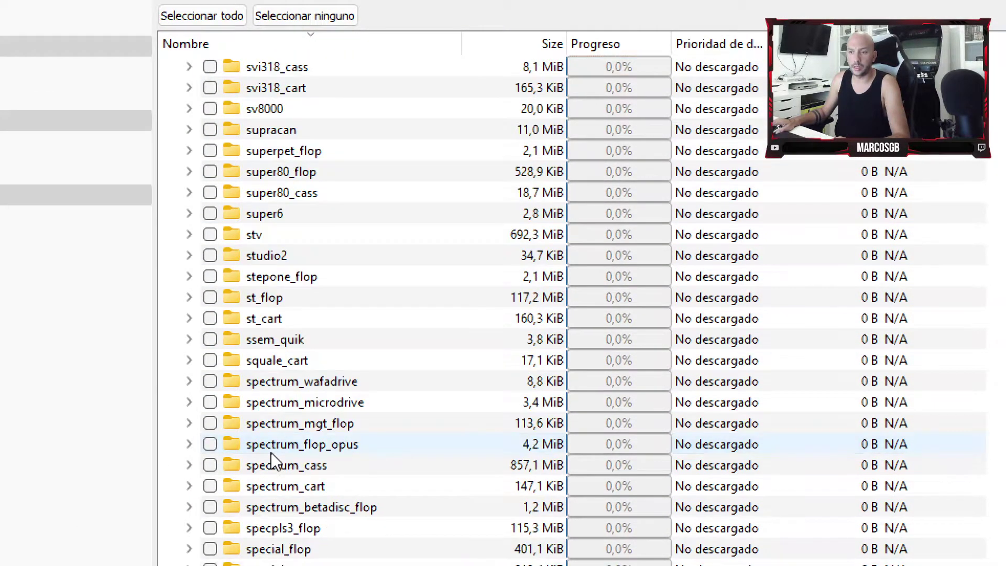
pyautogui.scroll(-1, 257, 448)
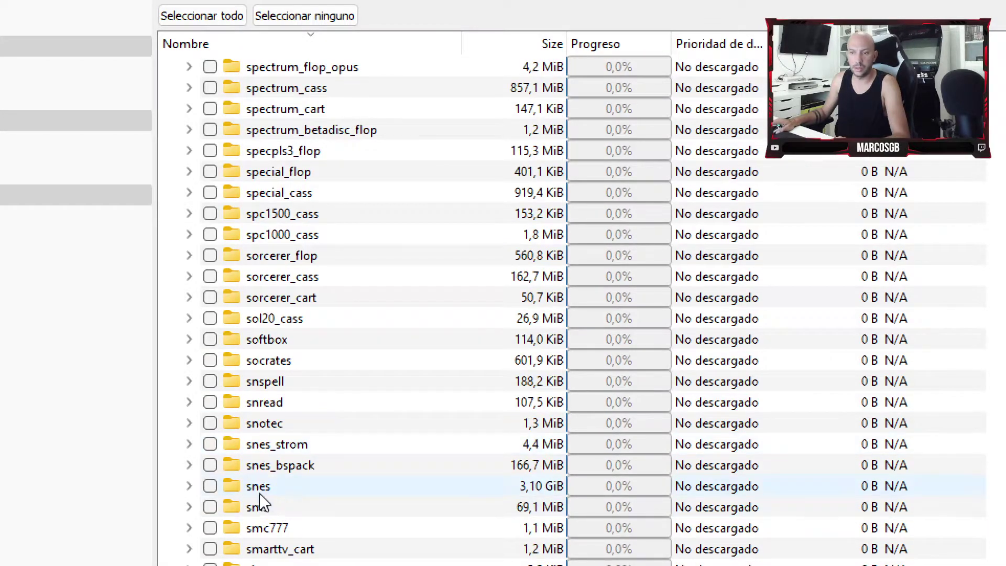
pyautogui.click(210, 486)
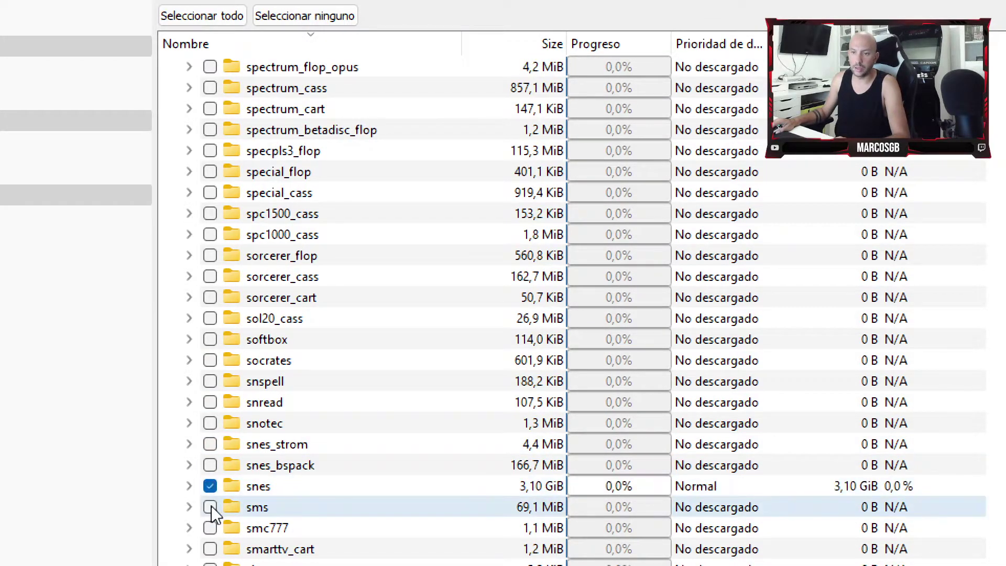
pyautogui.click(209, 507)
pyautogui.scroll(-3, 342, 409)
pyautogui.press('super')
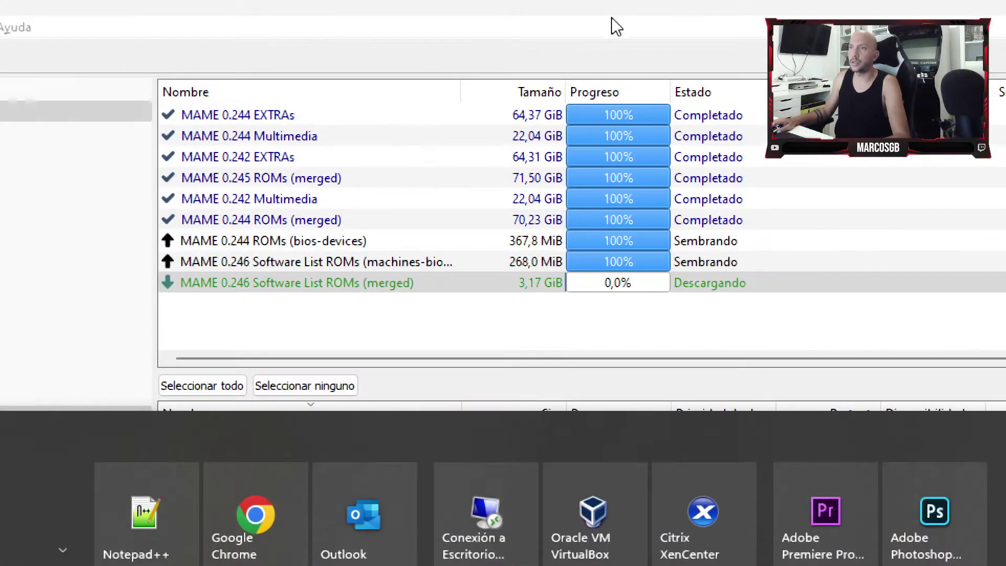
pyautogui.click(560, 27)
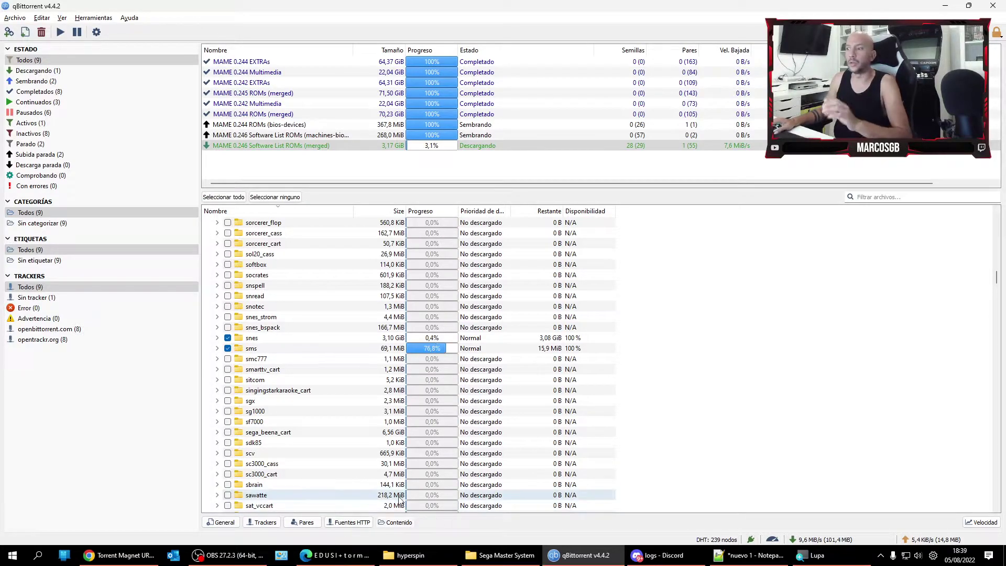
# - Switch to File Explorer, extract mame0246b_64bit.exe from D:\youtube\mame into its own mame0246b_64bit folder, and open the roms folder inside it
pyautogui.click(489, 562)
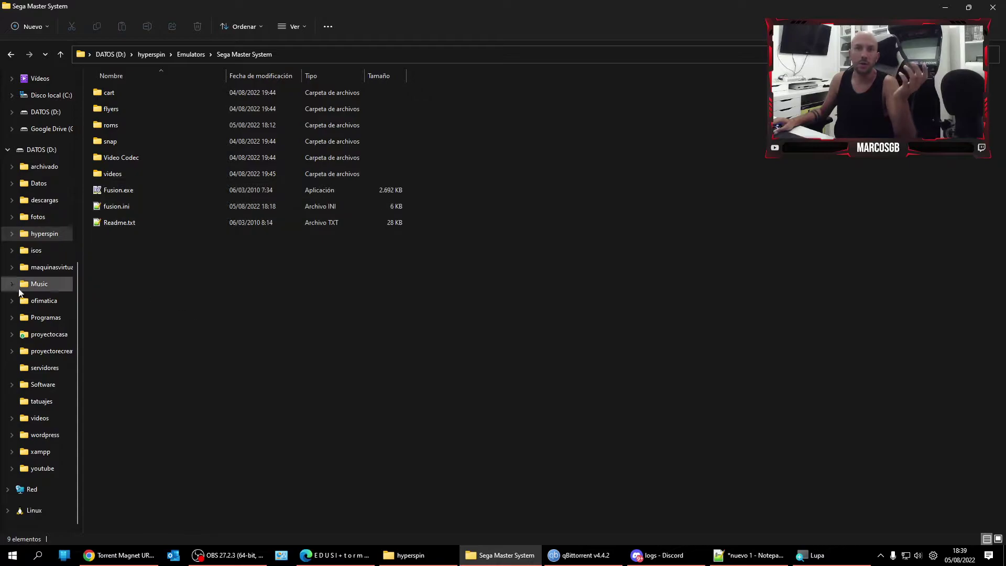
pyautogui.click(54, 466)
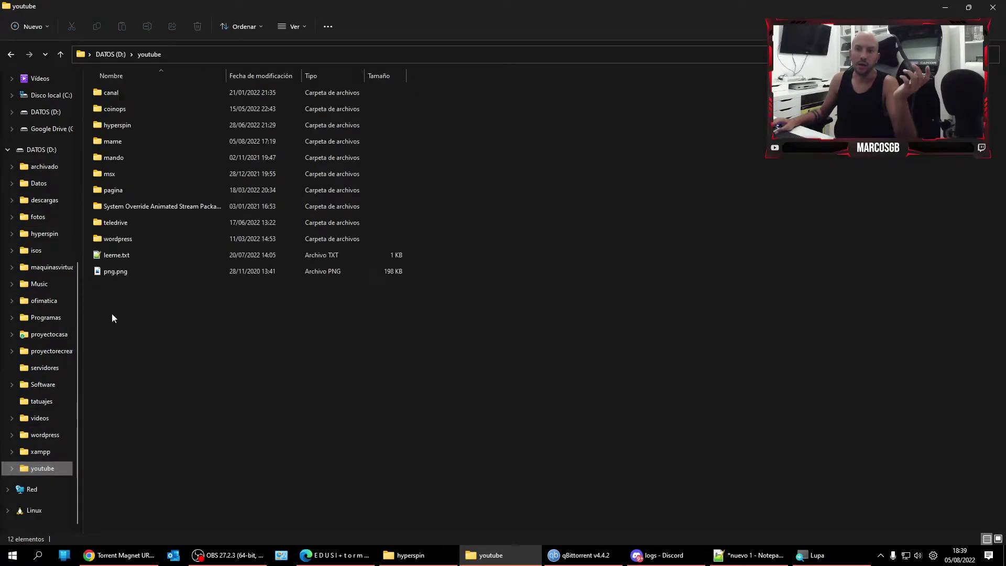
pyautogui.doubleClick(143, 142)
pyautogui.rightClick(155, 93)
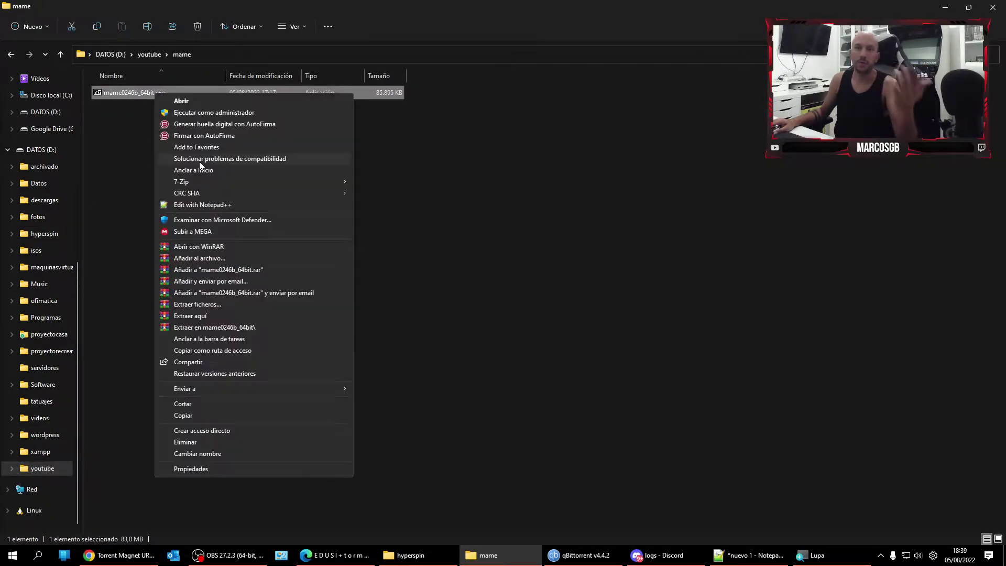
pyautogui.click(228, 326)
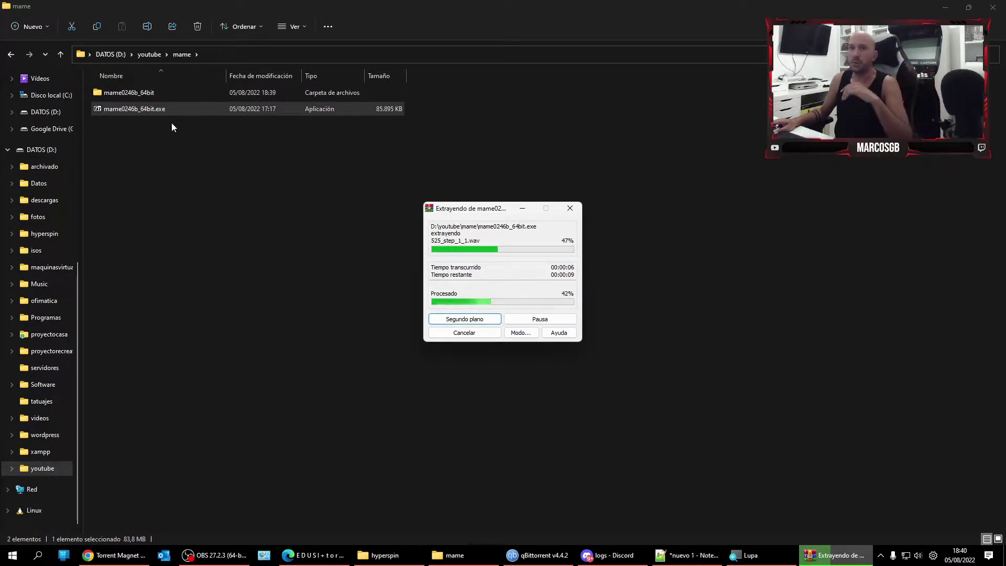
pyautogui.doubleClick(138, 93)
pyautogui.doubleClick(121, 231)
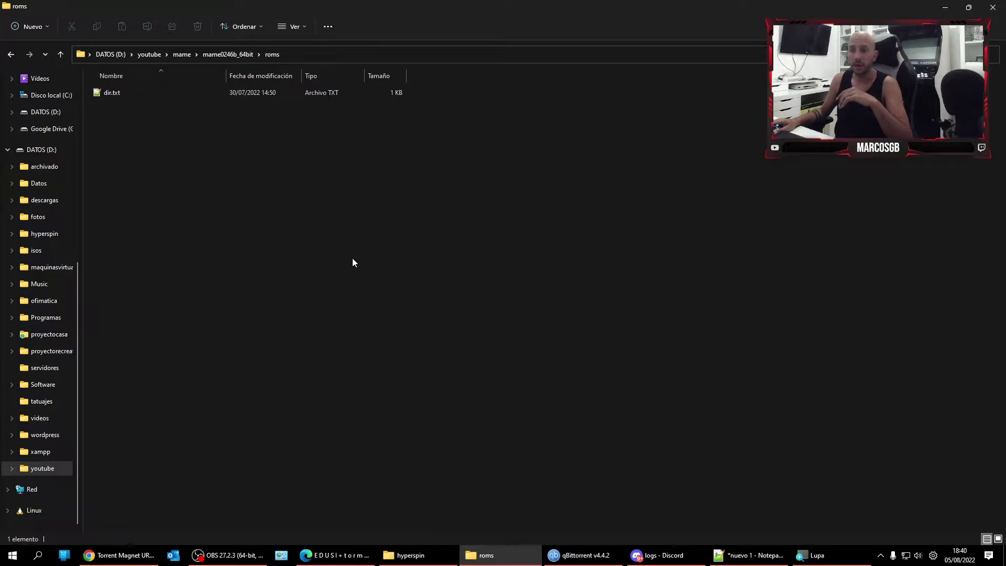
# - Use the hyperspin Explorer window to open the torrents folder inside D:\descargas
pyautogui.click(410, 555)
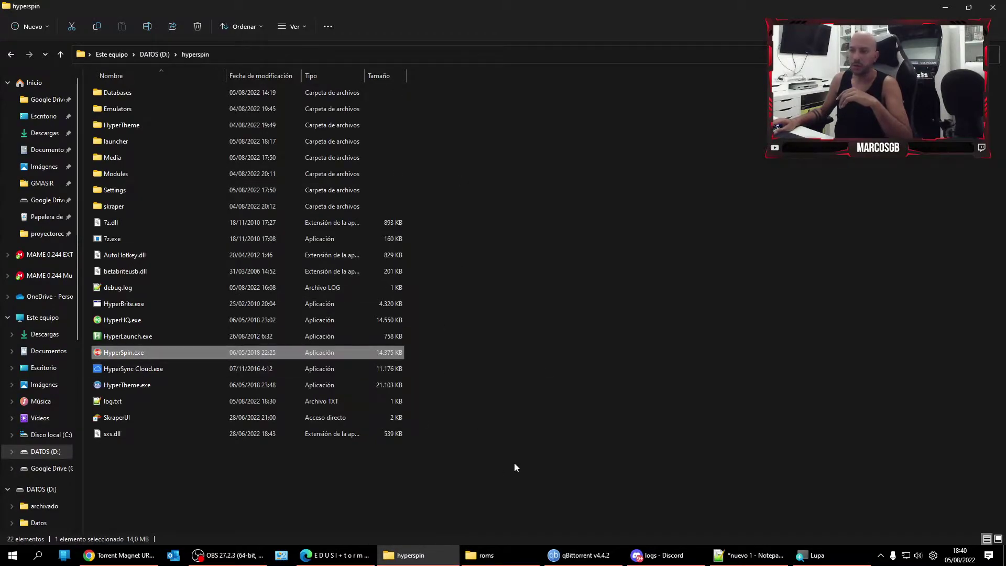
pyautogui.click(41, 491)
pyautogui.click(144, 122)
pyautogui.doubleClick(144, 120)
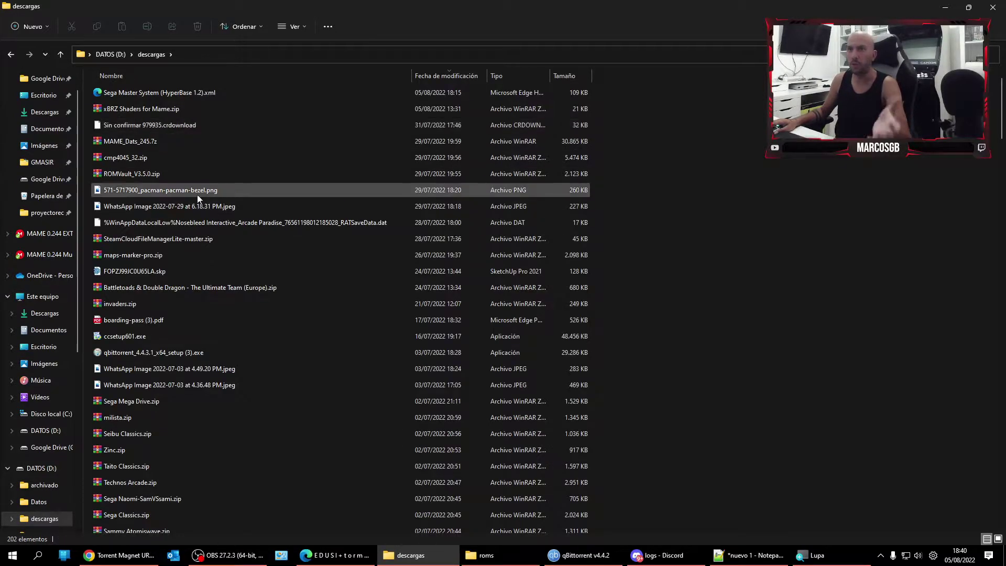
pyautogui.write('tek')
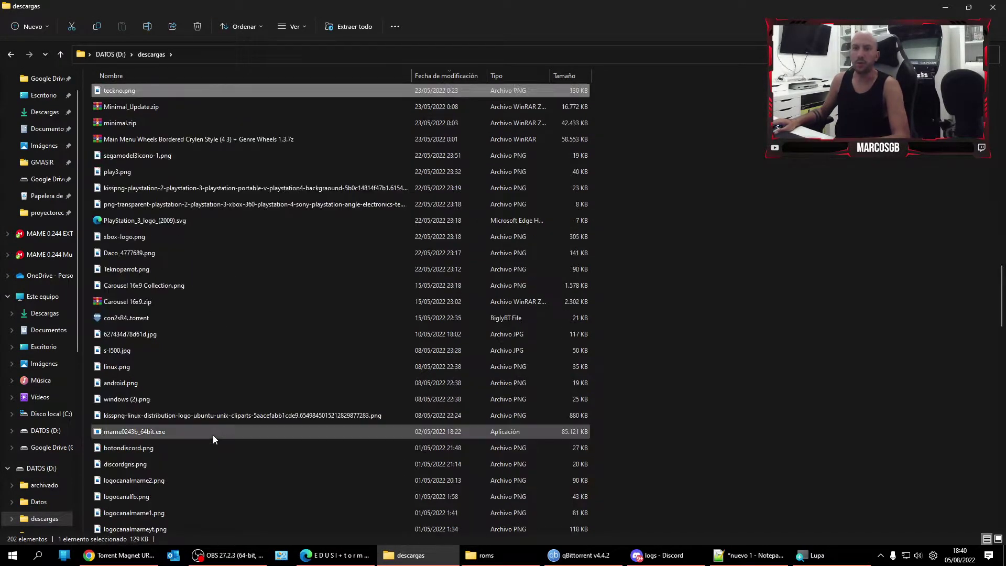
pyautogui.scroll(-9, 213, 435)
pyautogui.scroll(-18, 213, 435)
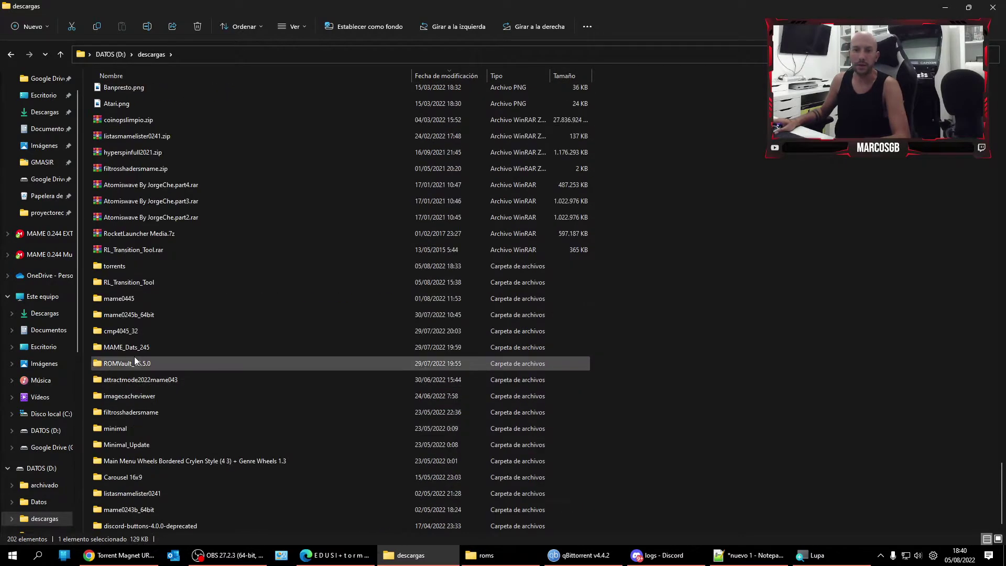
pyautogui.doubleClick(153, 266)
# - Examine which system folders the MAME 0.246 Software List ROMs (merged) folder contains
pyautogui.scroll(-5, 196, 291)
pyautogui.scroll(1, 235, 378)
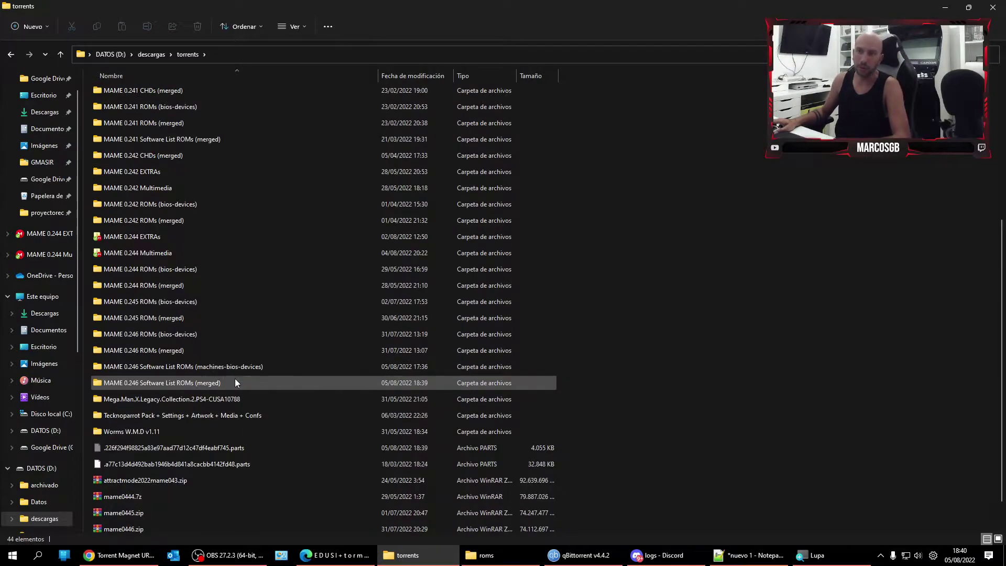
pyautogui.scroll(1, 235, 378)
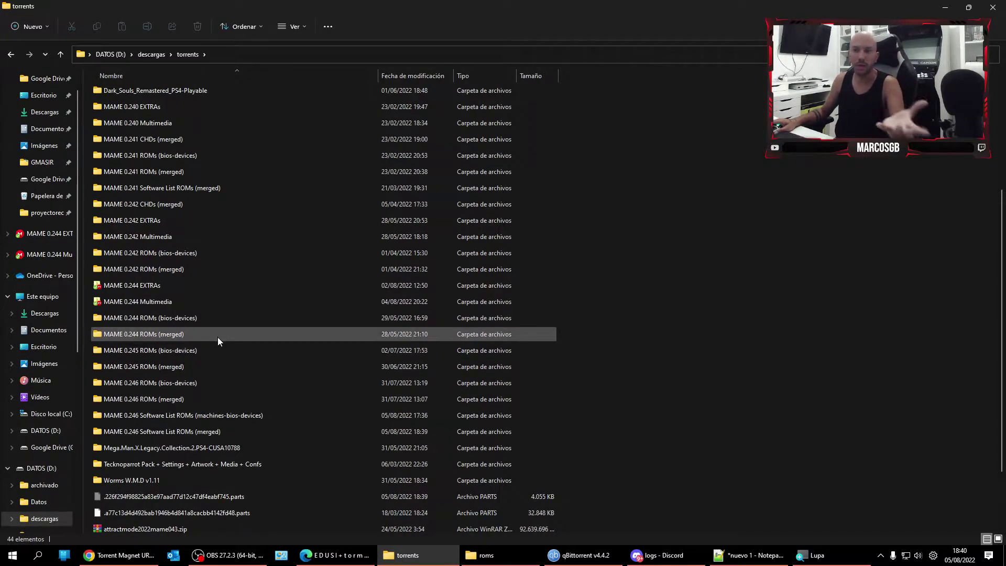
pyautogui.doubleClick(209, 433)
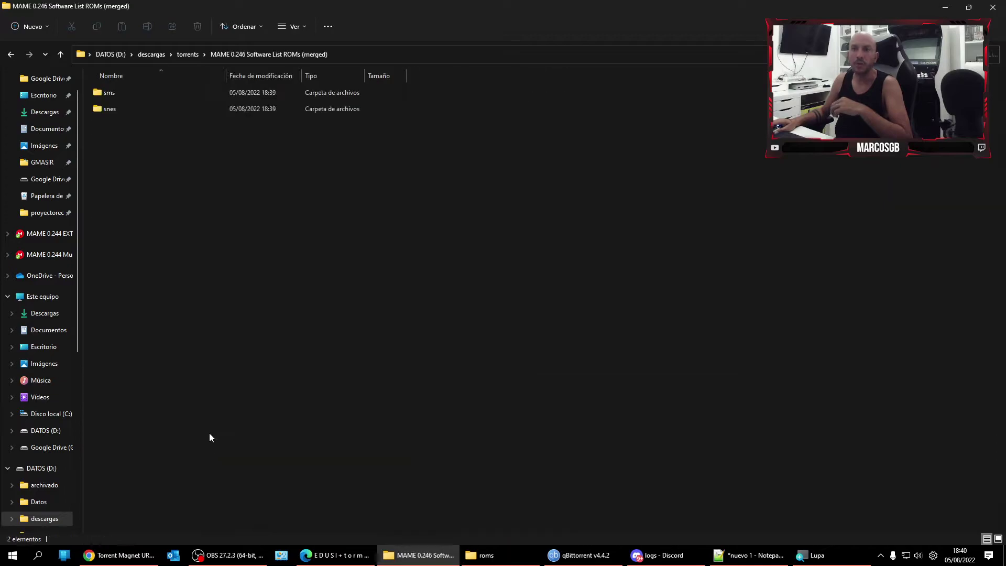
# - Copy all files of the MAME 0.246 Software List ROMs (machines-bios-devices) folder into the roms folder of mame0246b_64bit
pyautogui.click(186, 55)
pyautogui.click(195, 507)
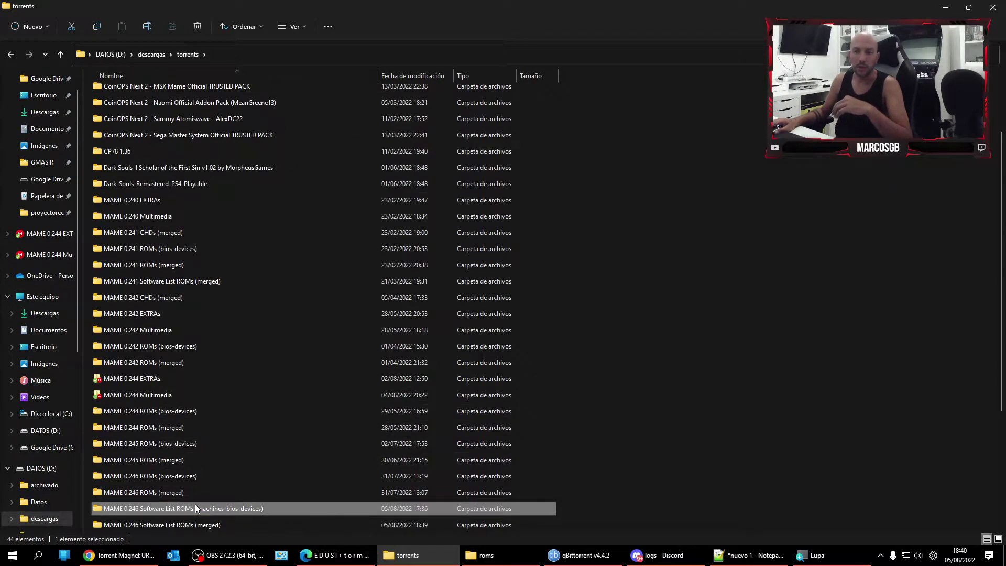
pyautogui.doubleClick(195, 506)
pyautogui.hotkey('ctrl', 'a')
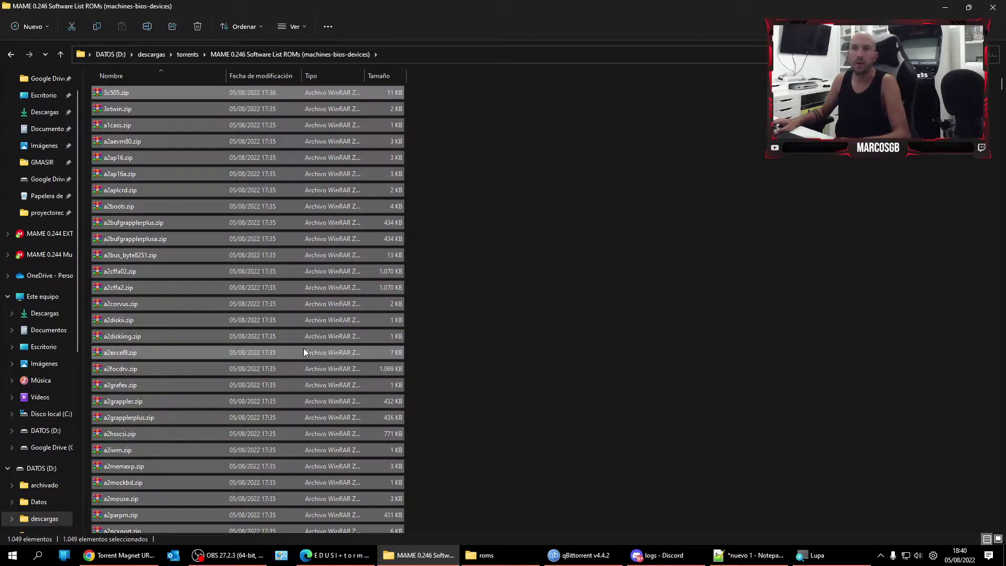
pyautogui.click(503, 554)
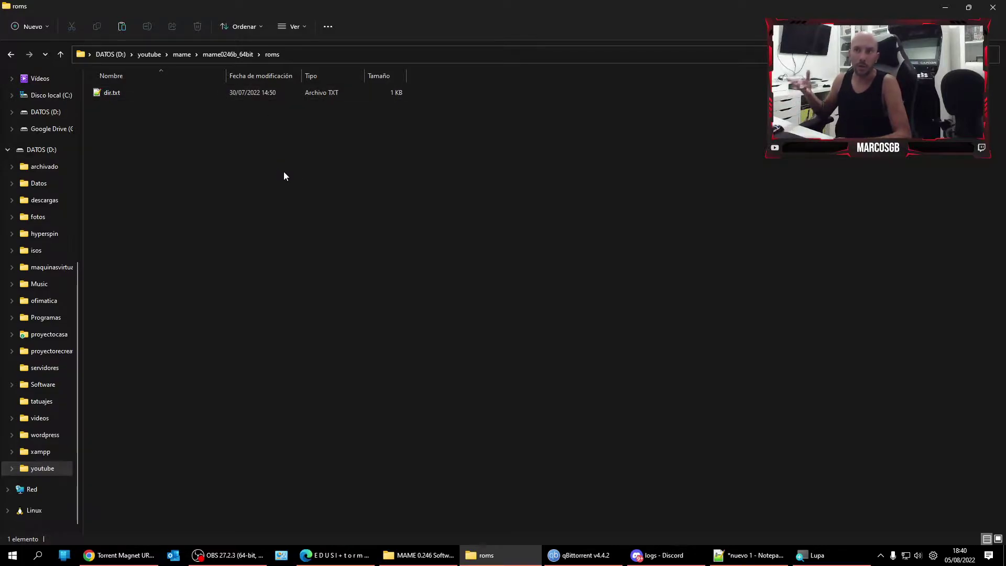
pyautogui.hotkey('ctrl', 'v')
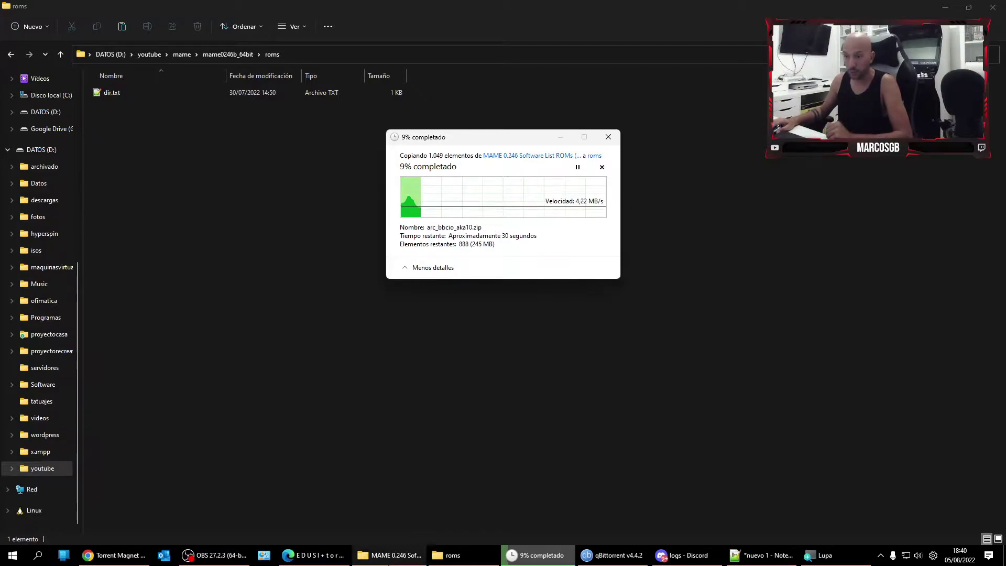
# - Check the torrent's download progress in qBittorrent, and launch mame.exe from the mame0246b_64bit folder
pyautogui.click(390, 555)
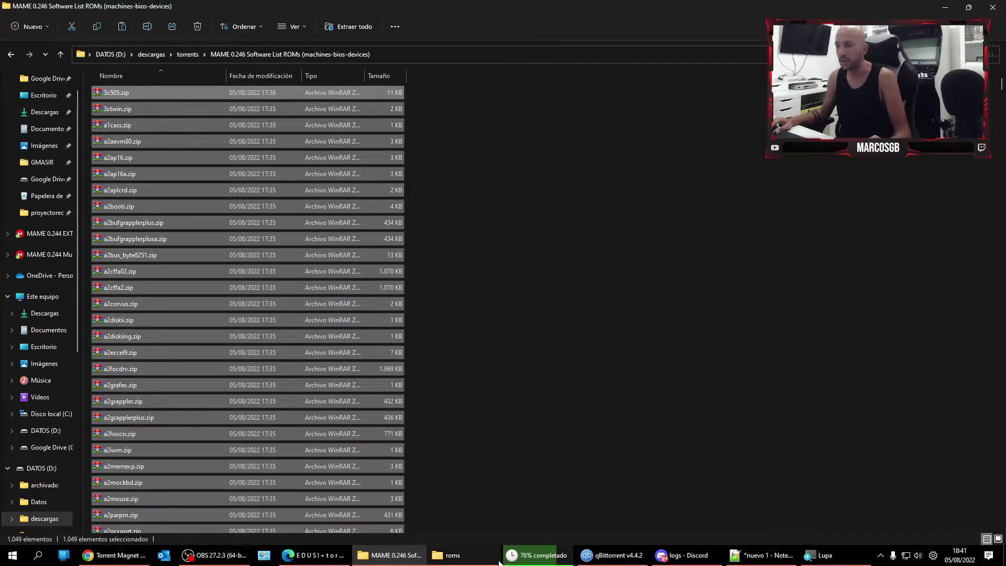
pyautogui.click(587, 555)
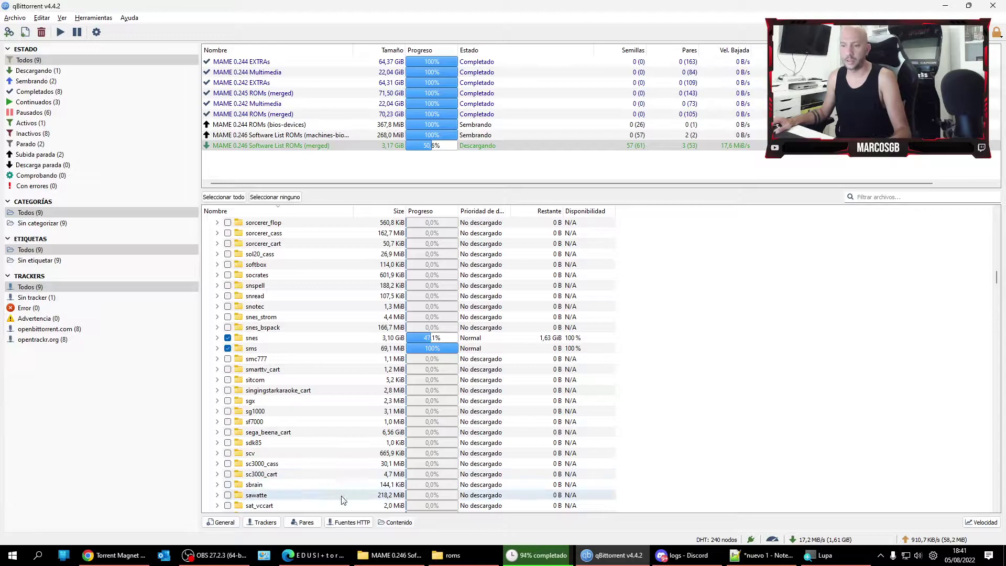
pyautogui.click(451, 555)
pyautogui.click(215, 56)
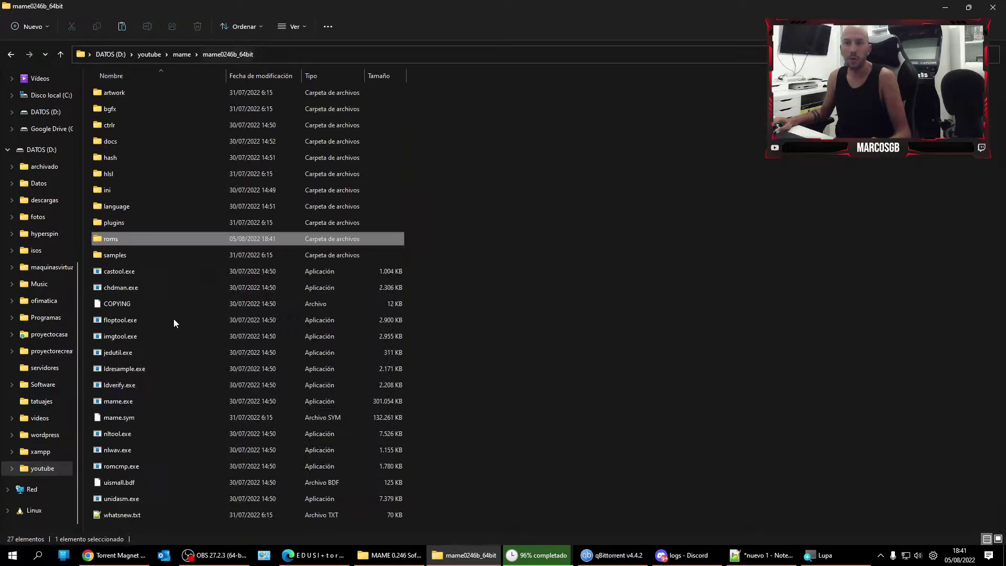
pyautogui.click(165, 405)
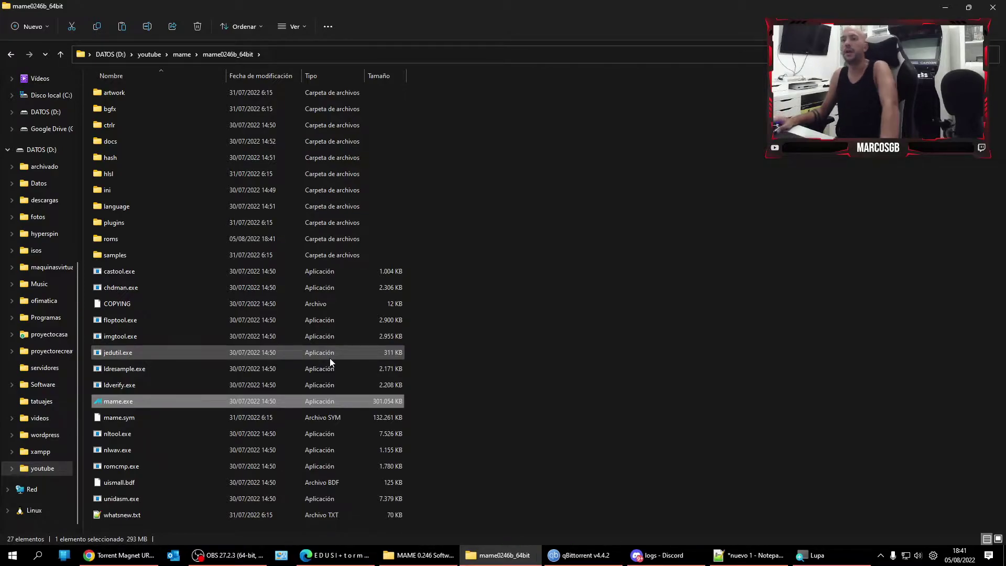
pyautogui.press('Return')
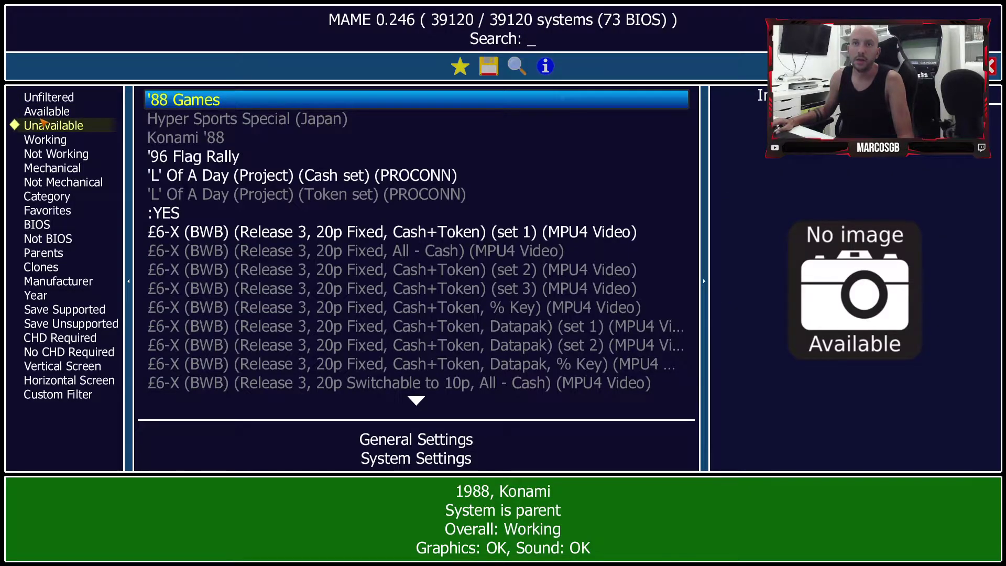
# - Filter the MAME system list by Available, and switch the filter to BIOS
pyautogui.click(46, 112)
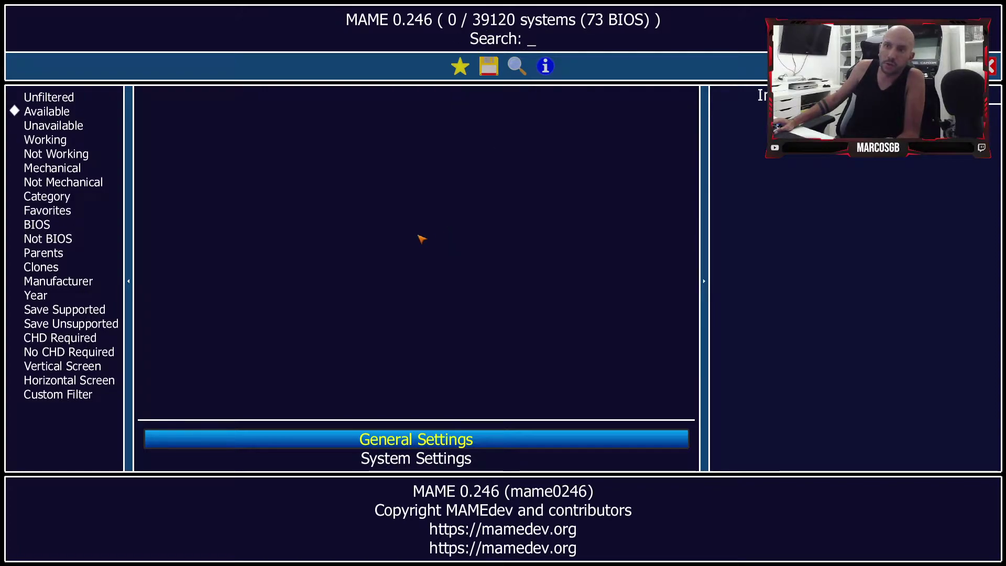
pyautogui.click(62, 224)
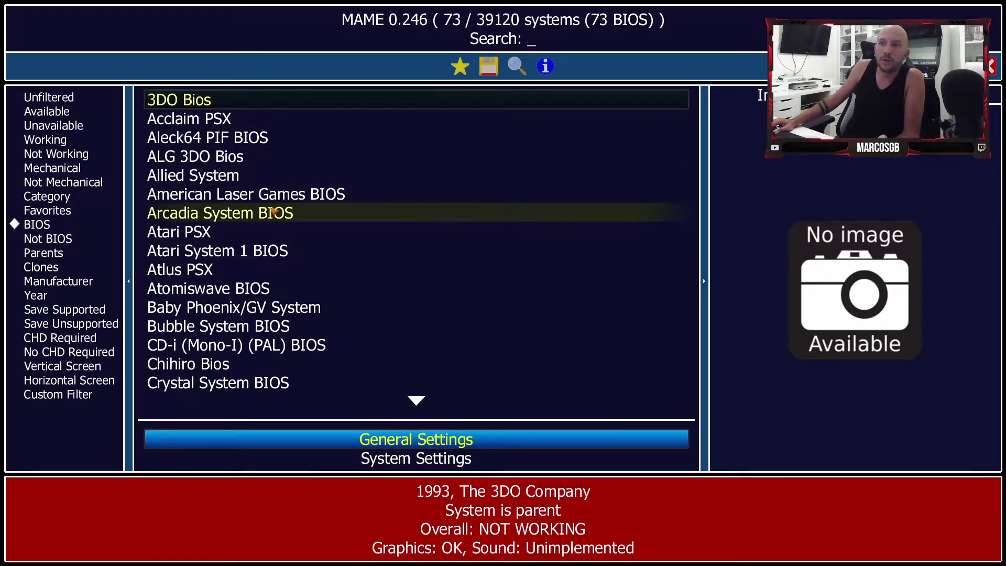
# - Try to launch Atari System 1 BIOS from the BIOS-filtered system list and dismiss the resulting message
pyautogui.click(256, 252)
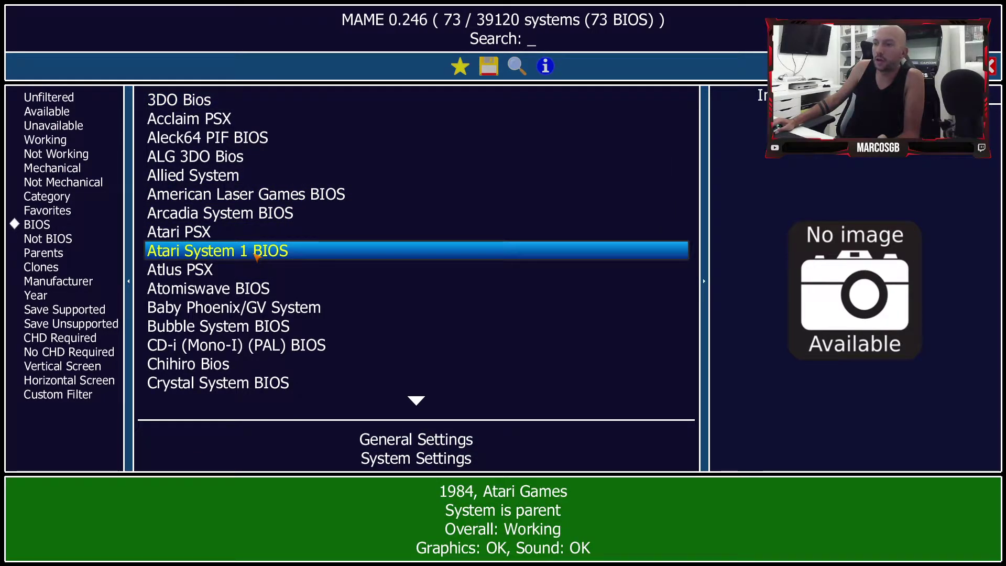
pyautogui.click(257, 251)
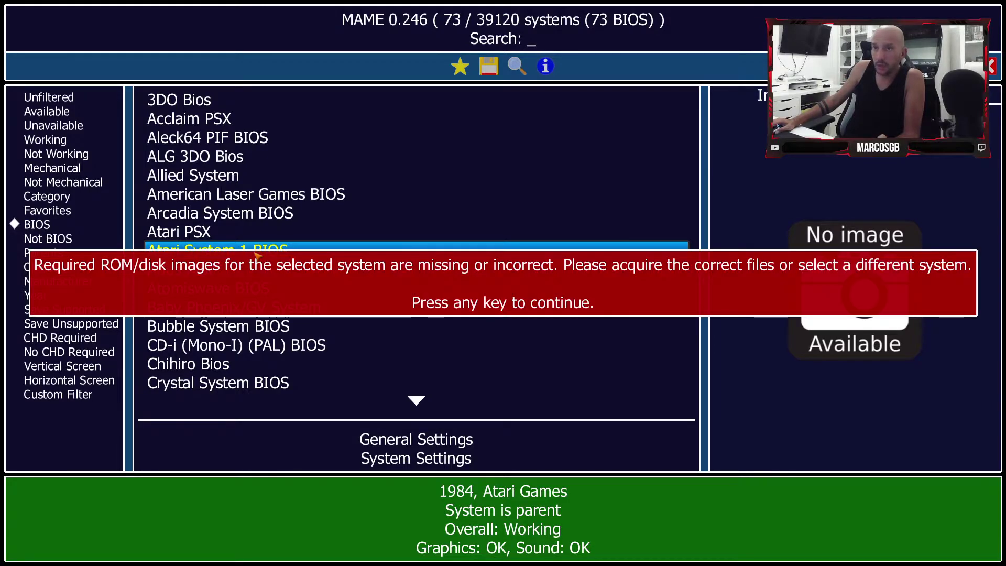
pyautogui.click(397, 318)
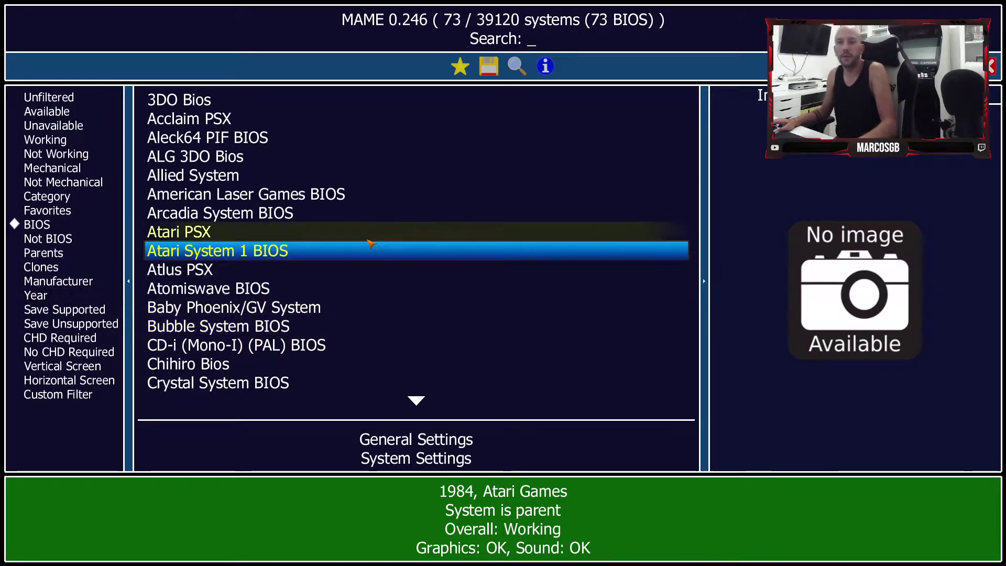
# - Examine which systems the BIOS-filtered list contains, from the NAOMI and Neo-Geo entries through ZN2
pyautogui.scroll(-15, 370, 244)
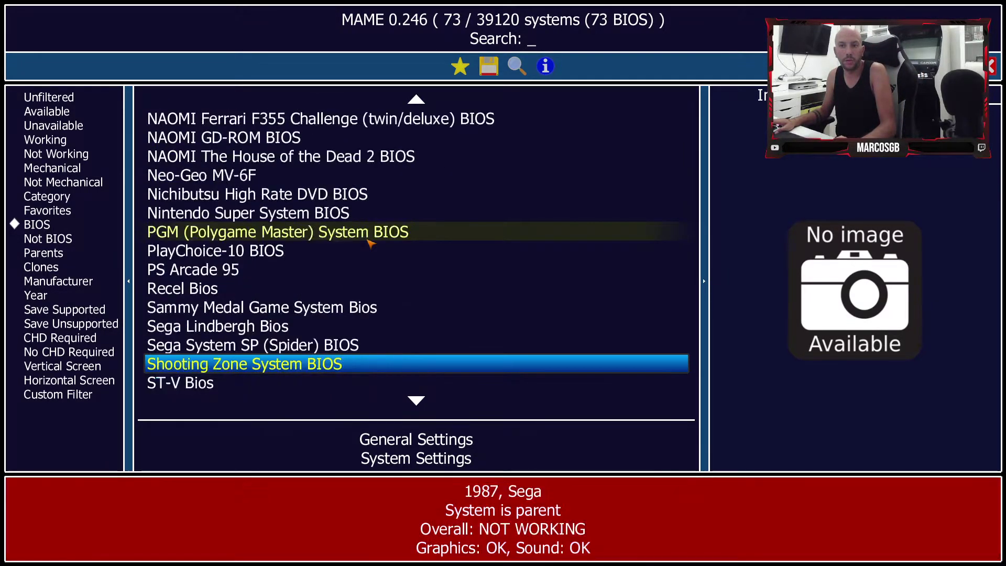
pyautogui.scroll(-6, 393, 248)
pyautogui.scroll(-13, 393, 249)
pyautogui.scroll(3, 393, 249)
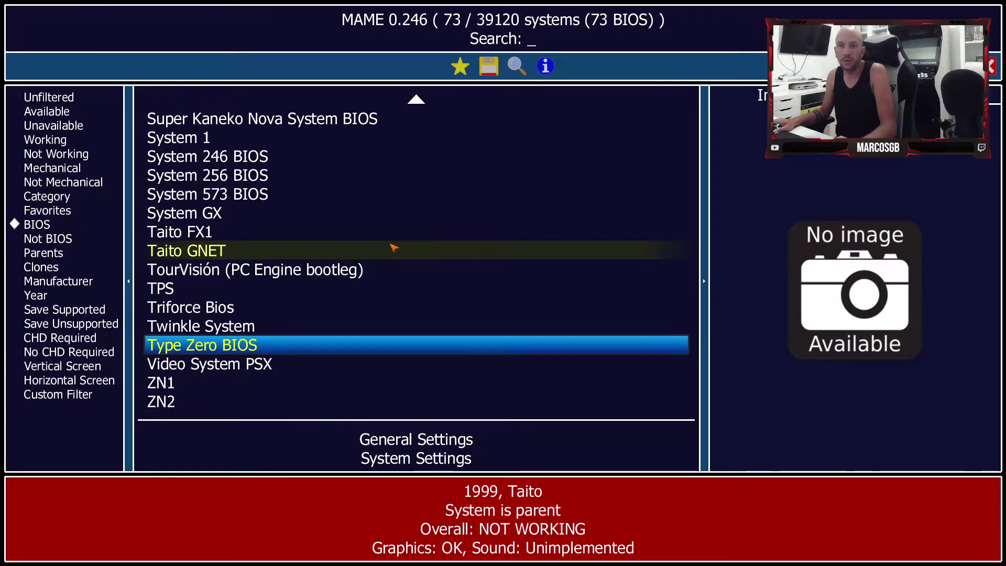
pyautogui.scroll(20, 393, 248)
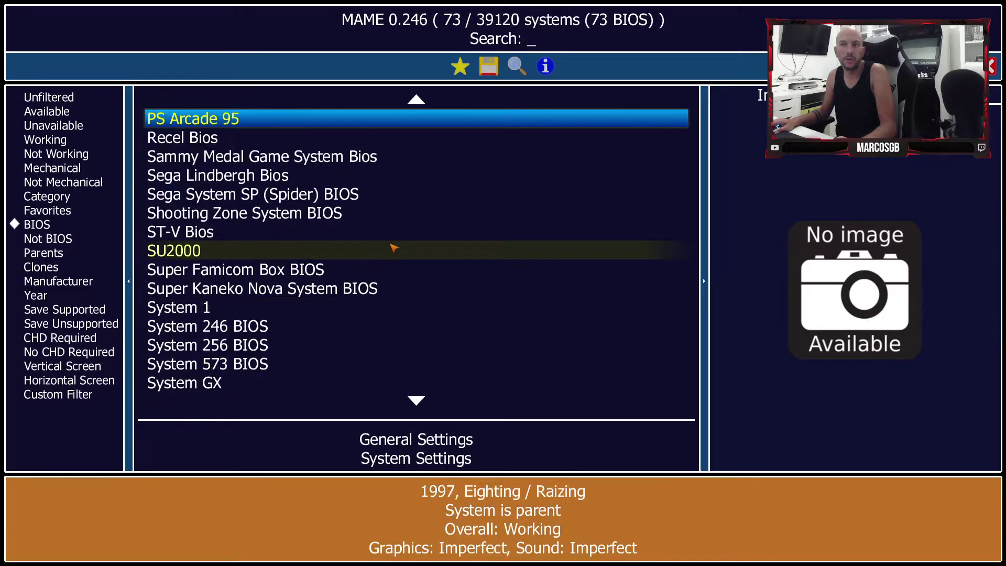
pyautogui.scroll(3, 393, 249)
pyautogui.scroll(13, 371, 307)
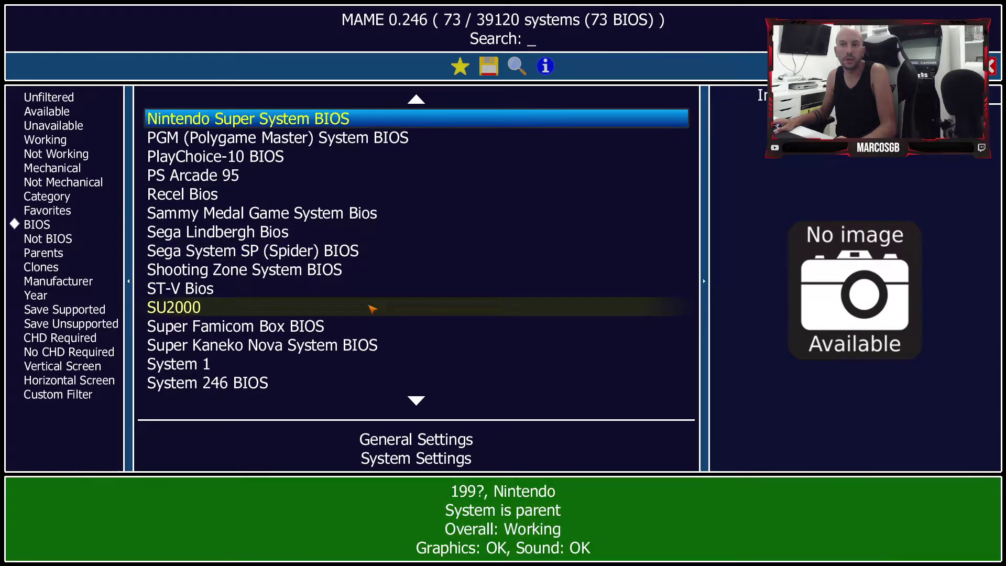
pyautogui.scroll(9, 371, 307)
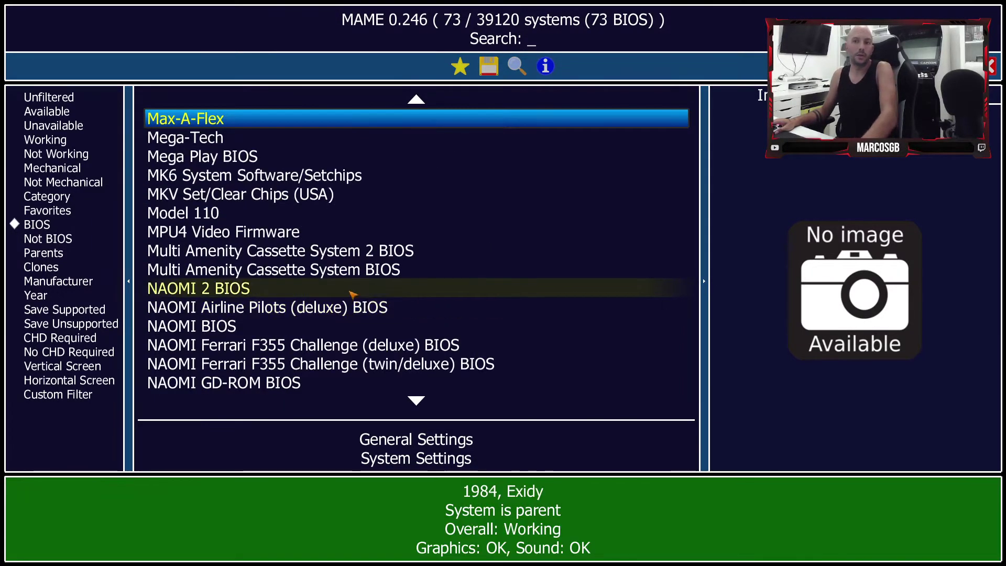
pyautogui.scroll(6, 269, 270)
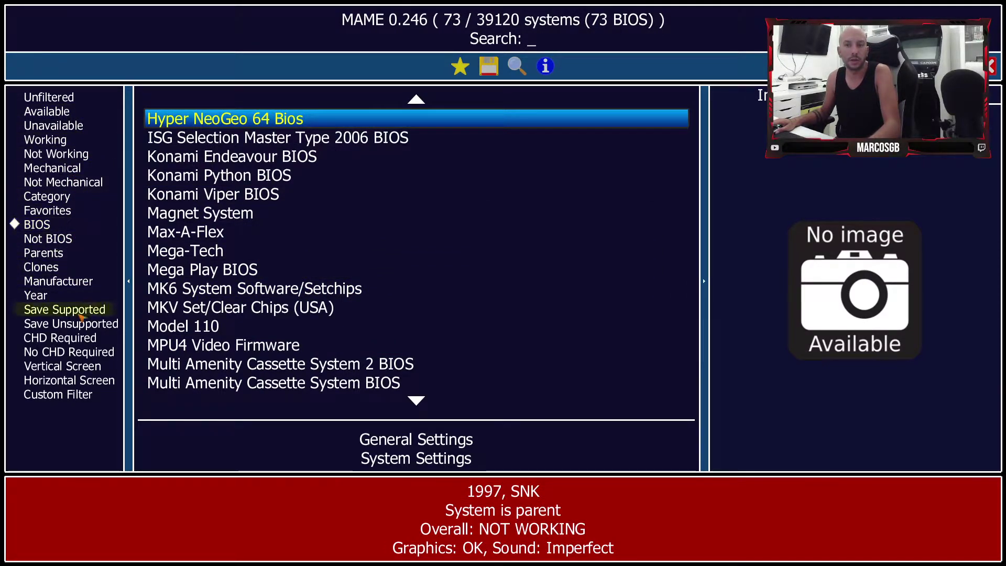
# - View the system list under the No CHD Required, CHD Required and Mechanical filters, and exit MAME
pyautogui.click(74, 351)
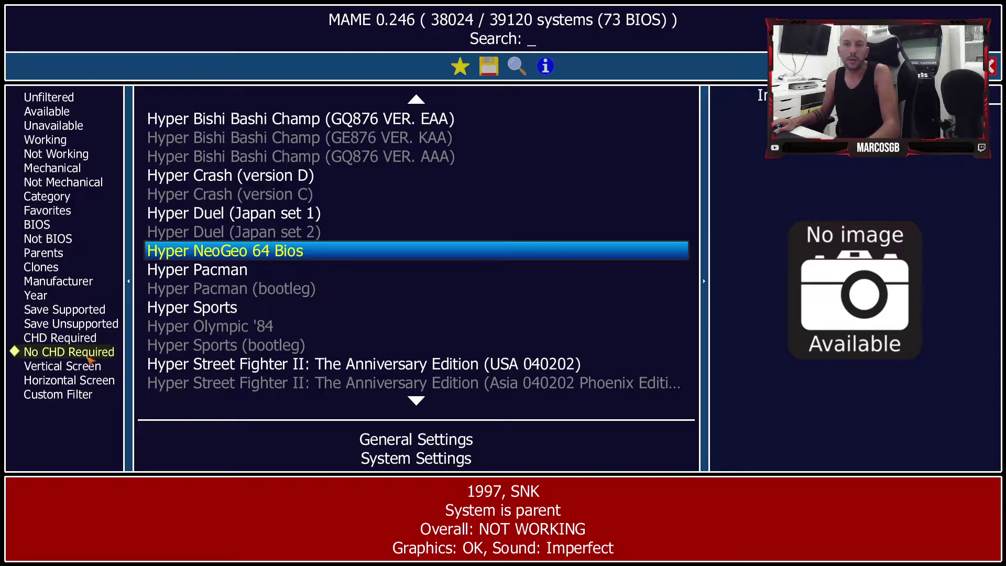
pyautogui.click(63, 337)
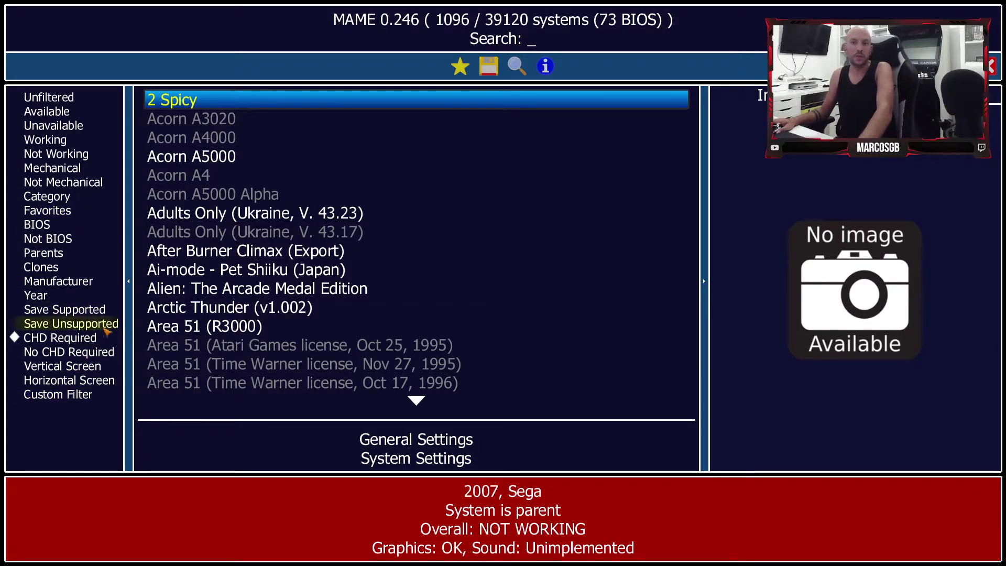
pyautogui.click(66, 173)
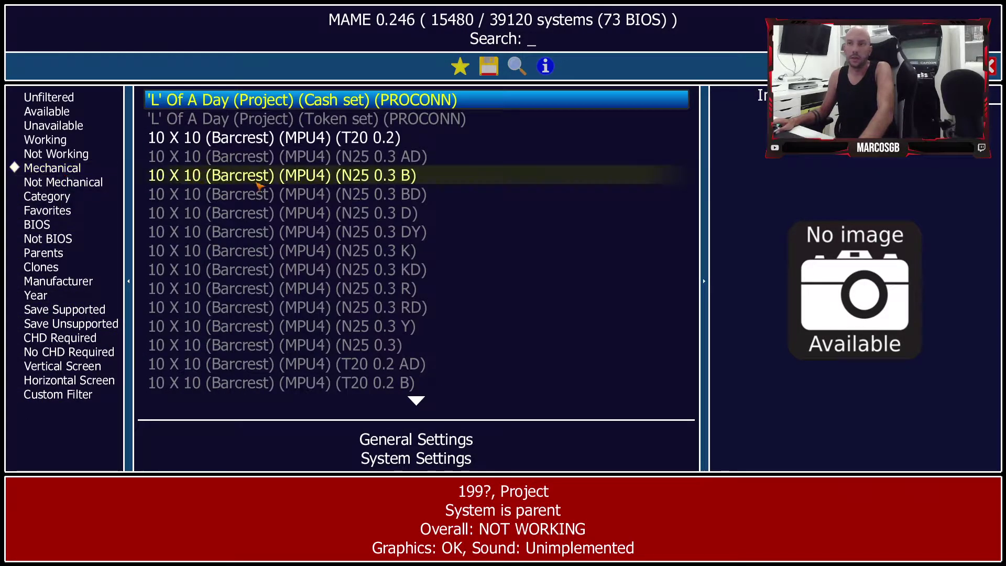
pyautogui.press('Escape')
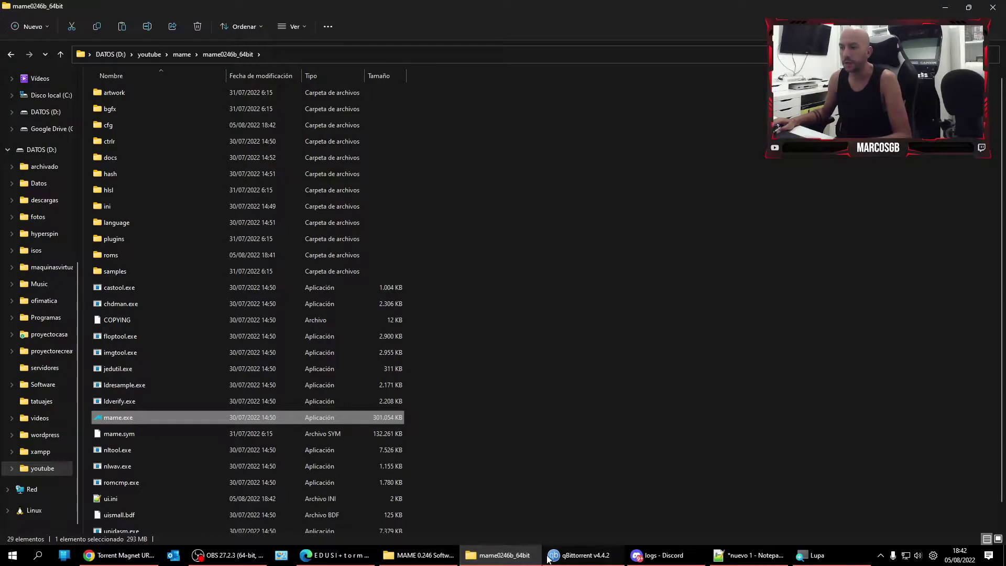
# - Check the torrent's progress in qBittorrent, and copy the sms and snes folders from the MAME 0.246 Software List ROMs (merged) folder
pyautogui.click(571, 555)
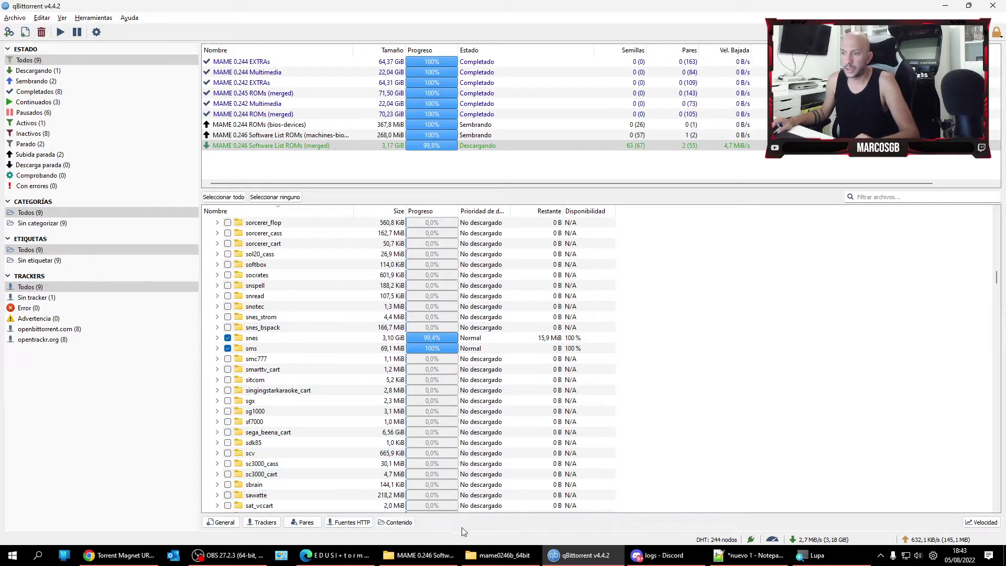
pyautogui.click(422, 555)
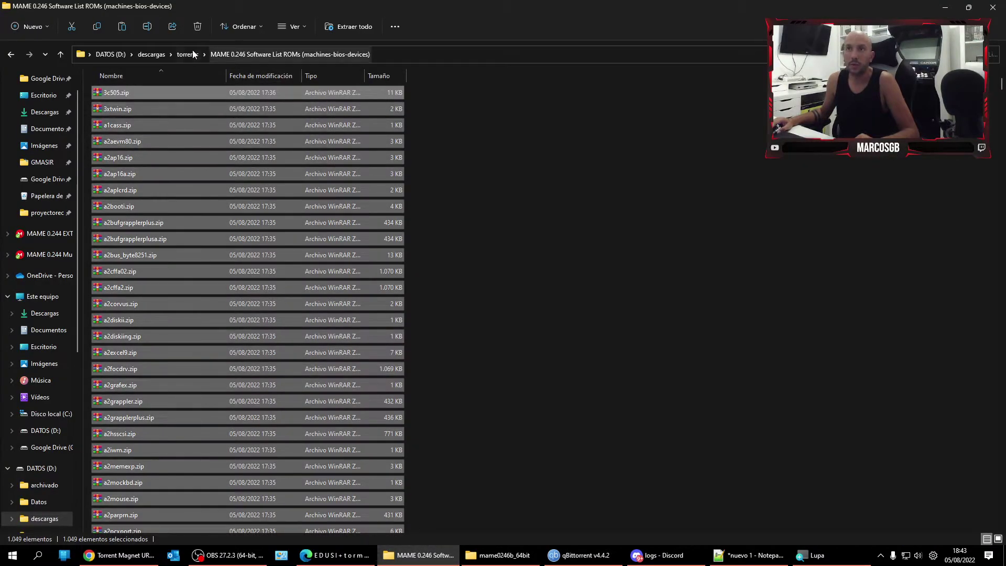
pyautogui.click(193, 49)
pyautogui.scroll(-1, 185, 376)
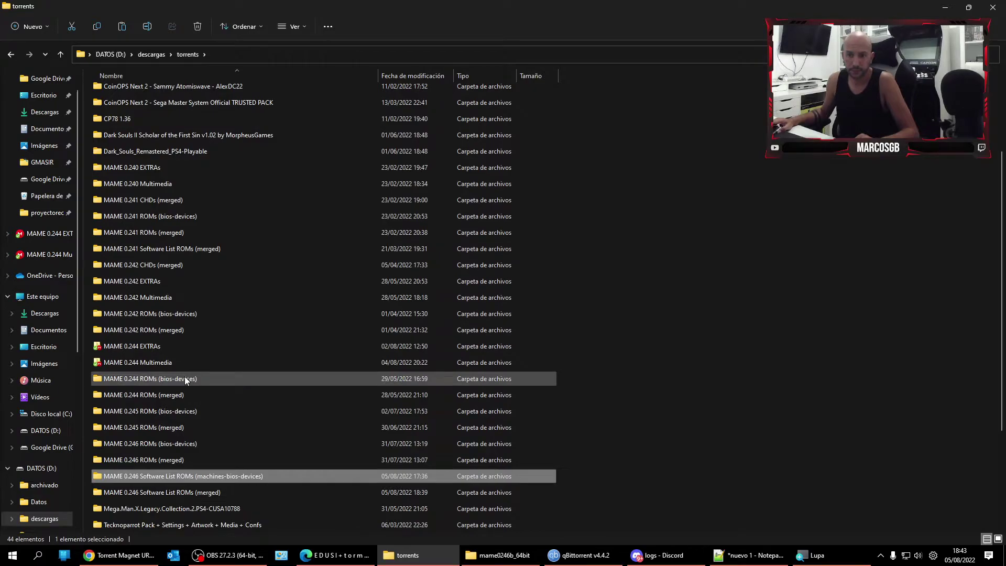
pyautogui.click(172, 492)
pyautogui.doubleClick(171, 492)
pyautogui.moveTo(162, 155); pyautogui.dragTo(94, 90)
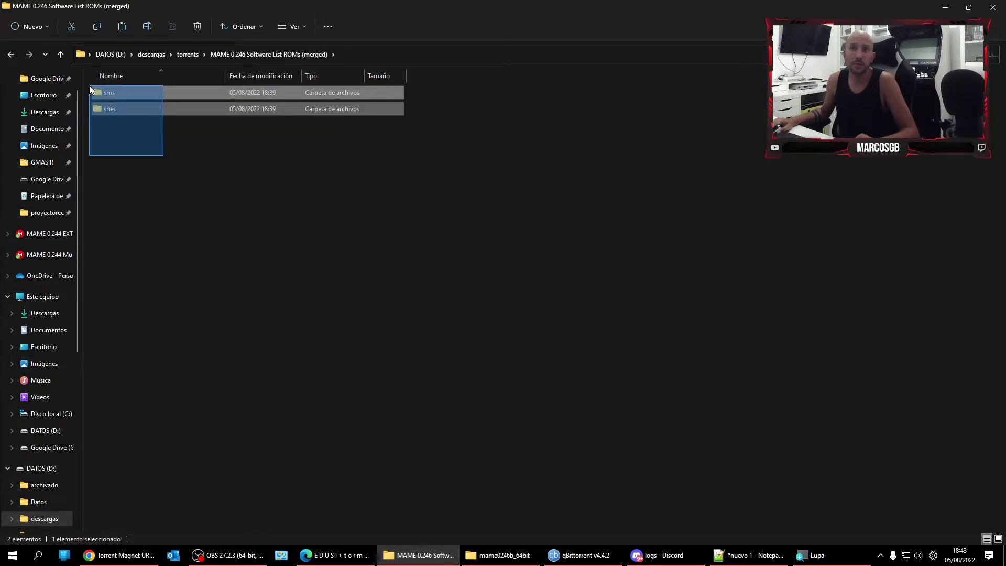
pyautogui.rightClick(129, 96)
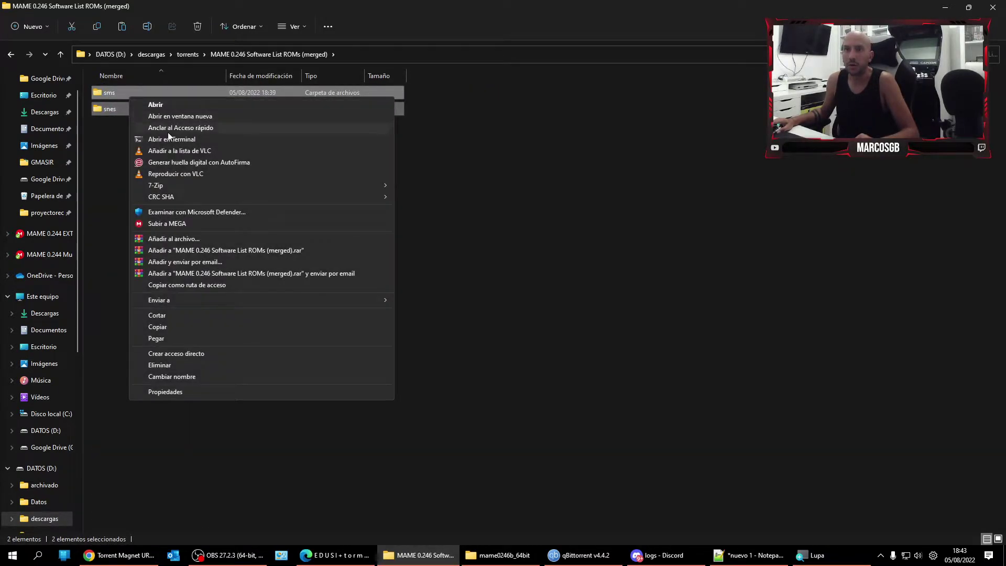
pyautogui.click(176, 328)
# - Check in qBittorrent that the snes and sms downloads are complete, and quit the program completely, accepting the closing confirmation
pyautogui.click(572, 557)
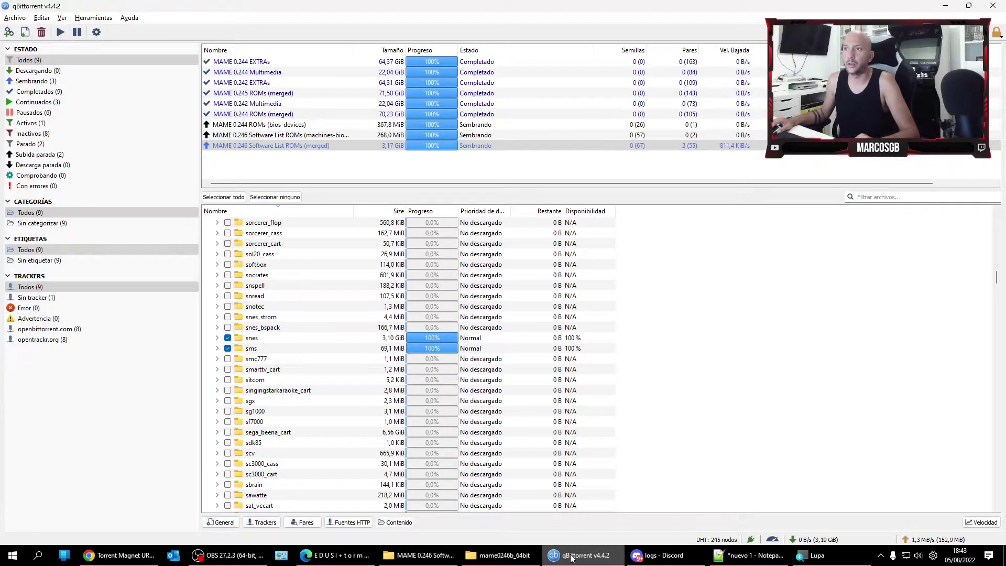
pyautogui.click(572, 557)
pyautogui.click(880, 554)
pyautogui.rightClick(871, 534)
pyautogui.click(869, 526)
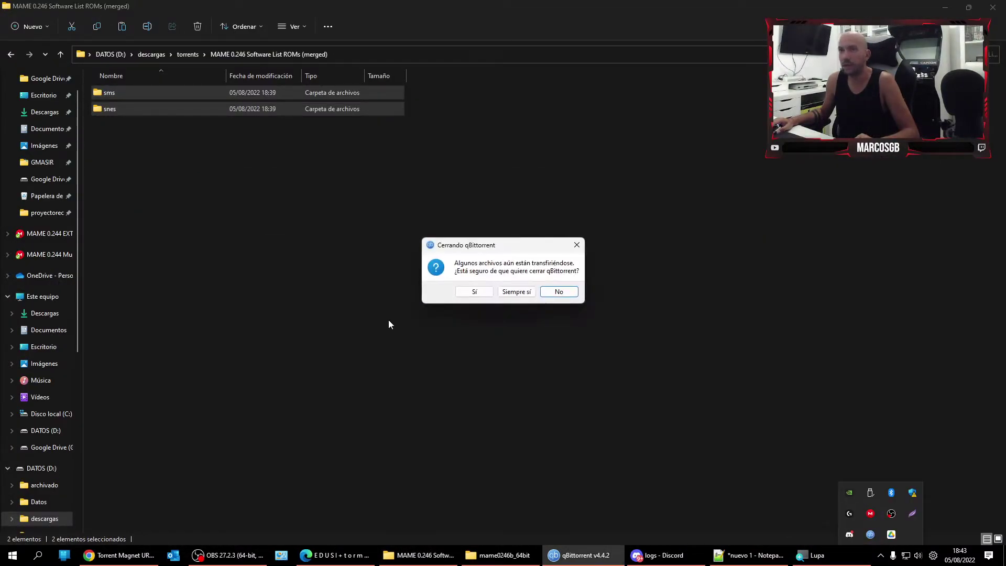
pyautogui.click(474, 292)
# - Paste the copied sms and snes folders into the roms folder of mame0246b_64bit
pyautogui.click(505, 554)
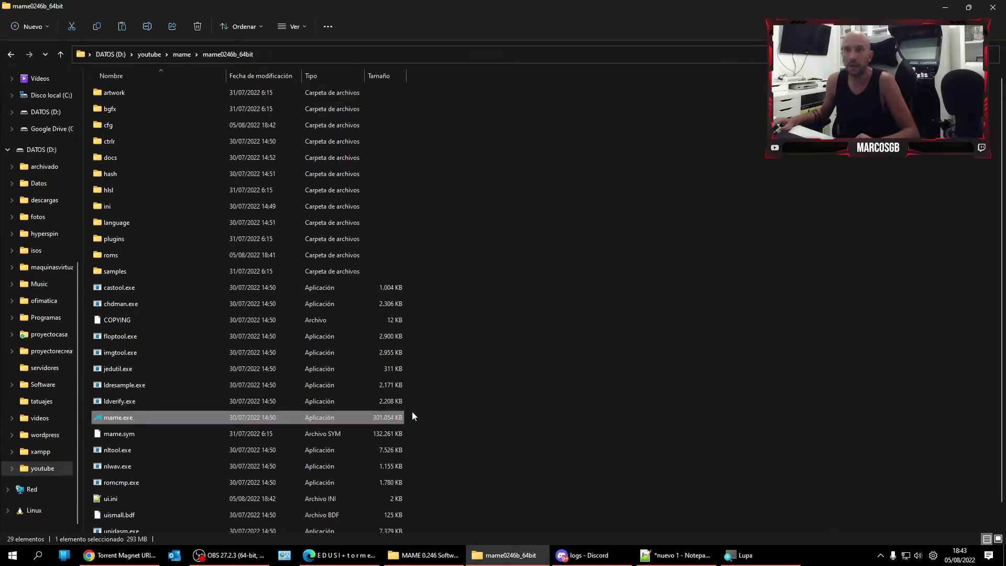
pyautogui.doubleClick(117, 254)
pyautogui.rightClick(616, 237)
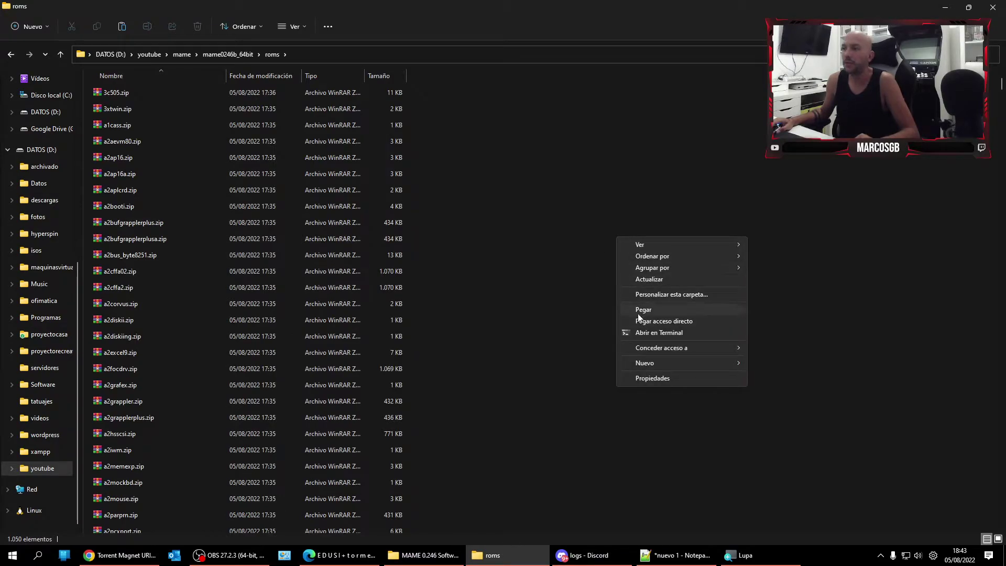
pyautogui.click(637, 313)
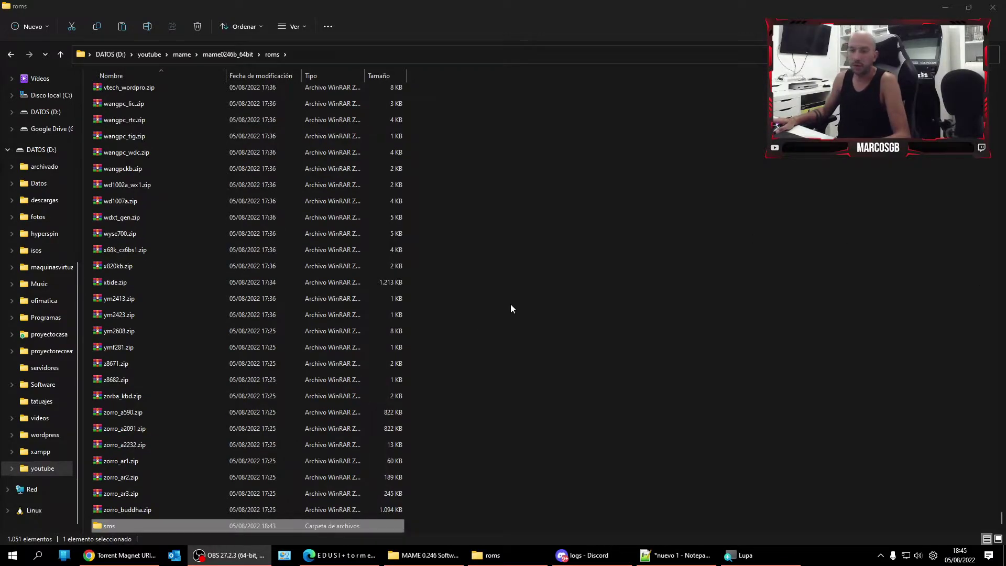
# - Look through the roms folder for the pasted sms and snes folders
pyautogui.scroll(12, 307, 349)
pyautogui.scroll(10, 338, 285)
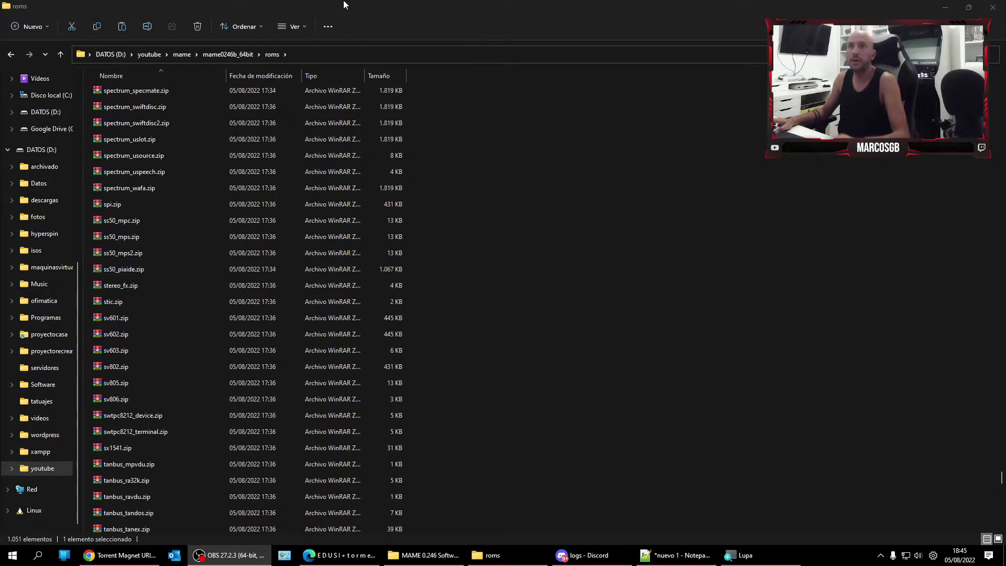
pyautogui.click(354, 58)
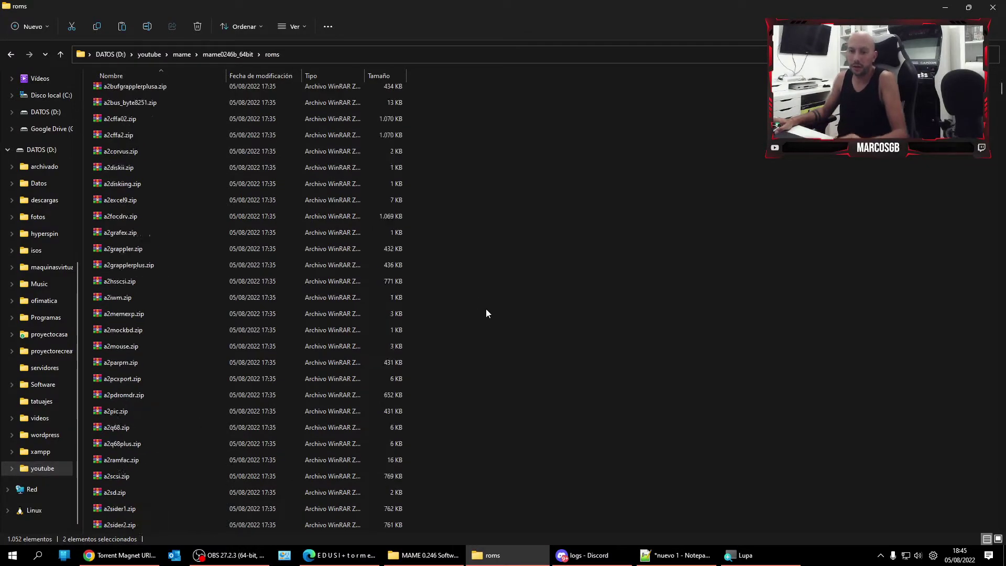
pyautogui.scroll(-20, 486, 313)
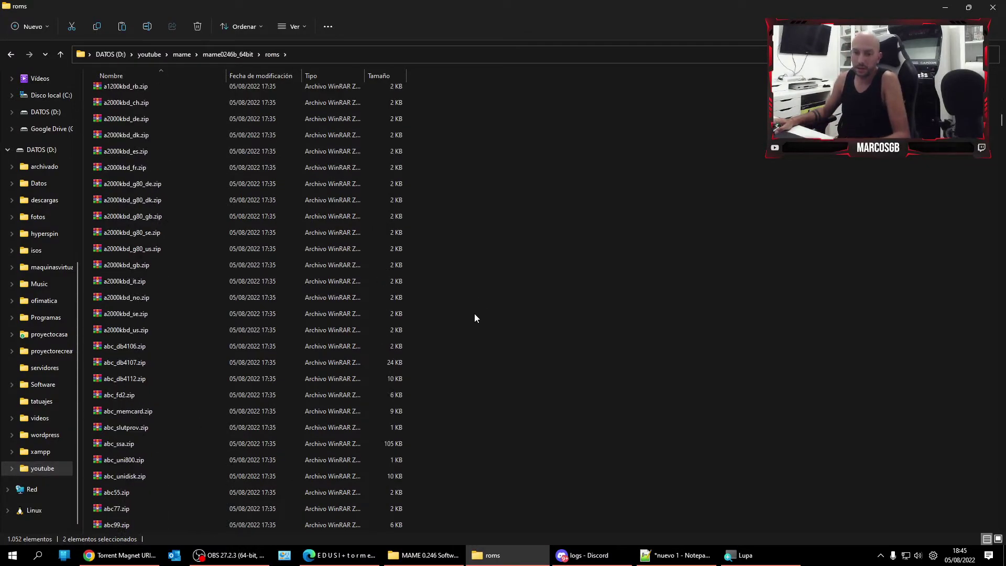
pyautogui.scroll(-20, 533, 292)
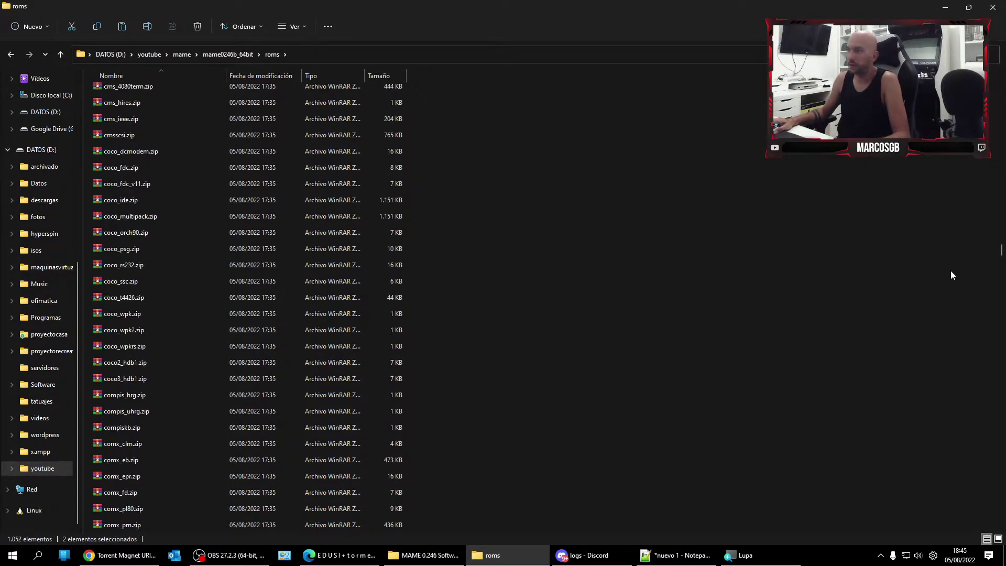
pyautogui.moveTo(1003, 260); pyautogui.dragTo(1001, 84)
pyautogui.click(400, 113)
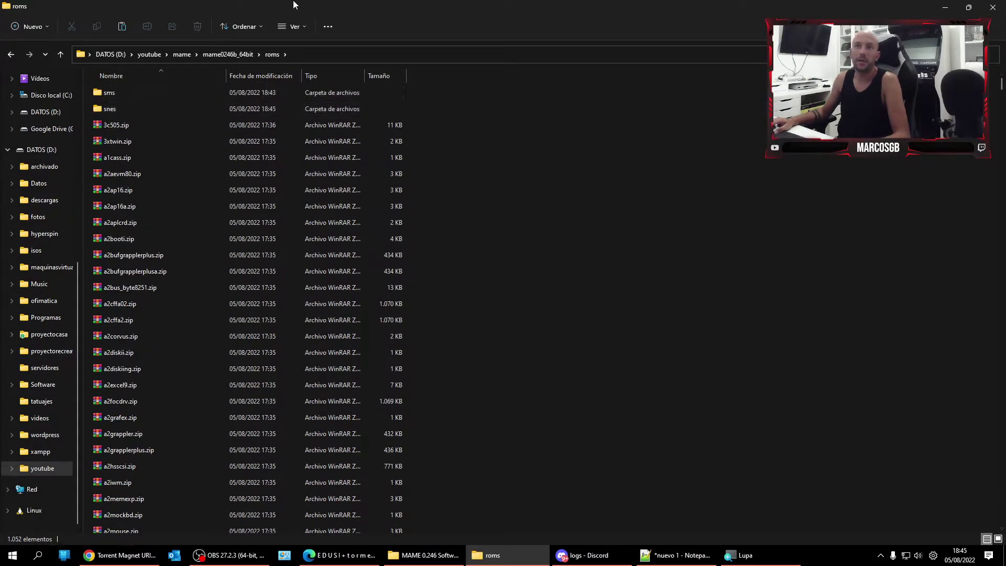
# - Launch mame.exe from the mame0246b_64bit folder and filter the system list by Available
pyautogui.click(233, 55)
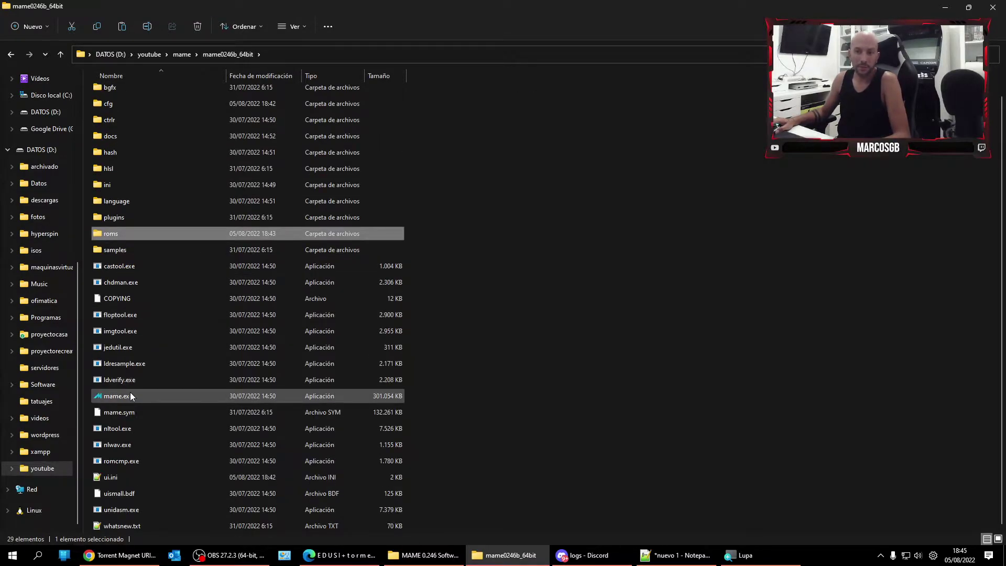
pyautogui.click(130, 396)
pyautogui.press('Return')
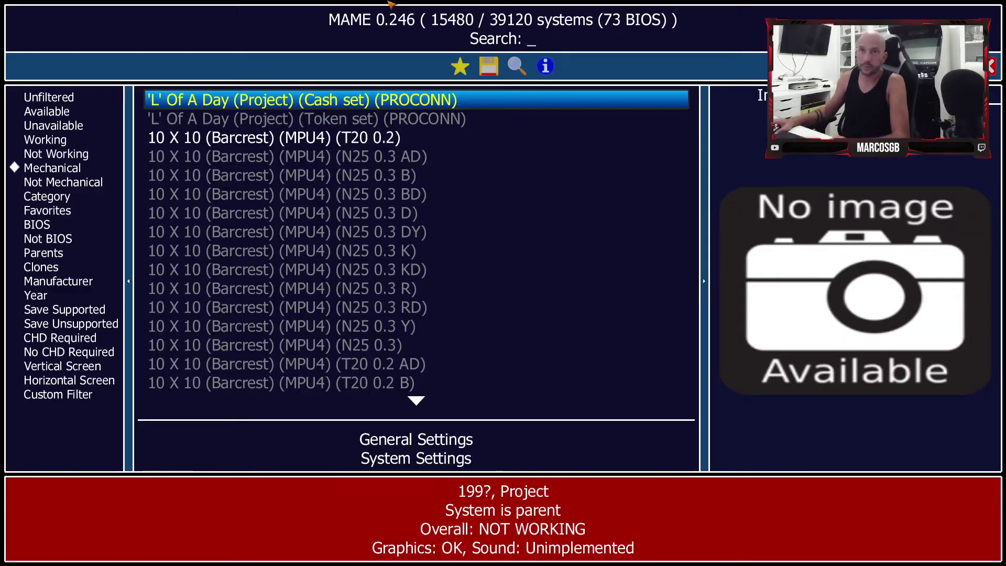
pyautogui.click(45, 113)
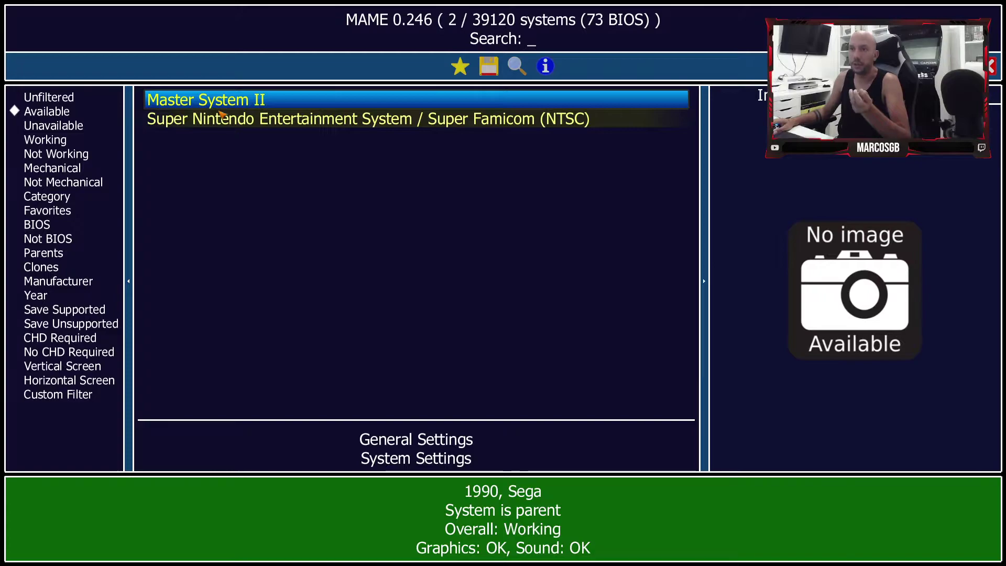
# - Open the Master System II software list and try to launch Alex Kidd in Miracle World (Euro, USA, v1)
pyautogui.press('Return')
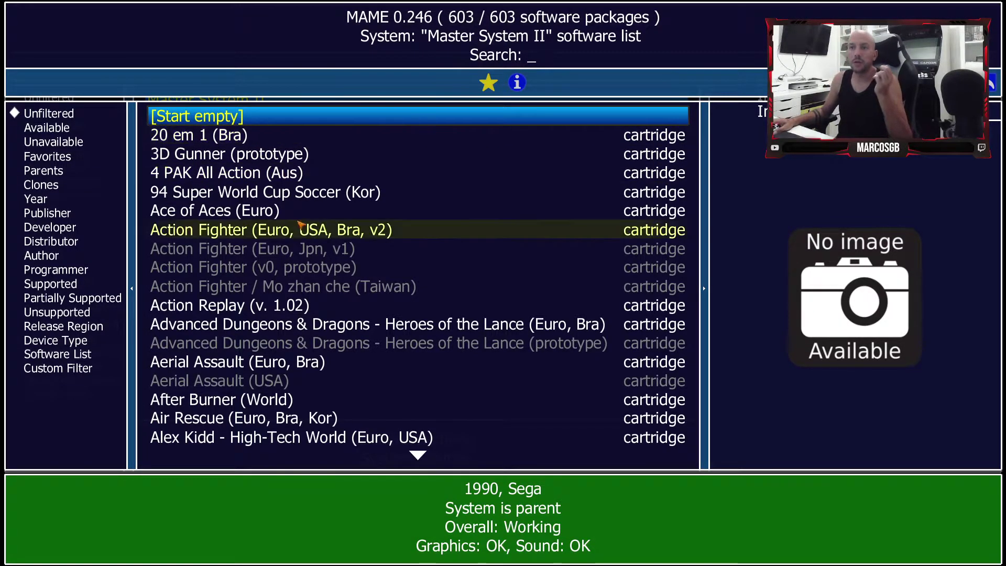
pyautogui.scroll(-6, 311, 235)
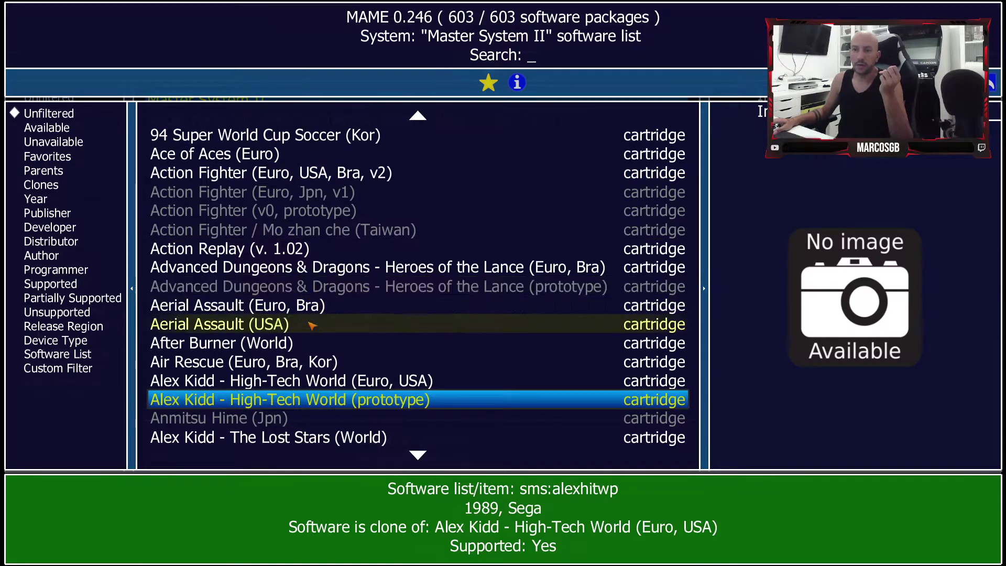
pyautogui.scroll(-1, 311, 342)
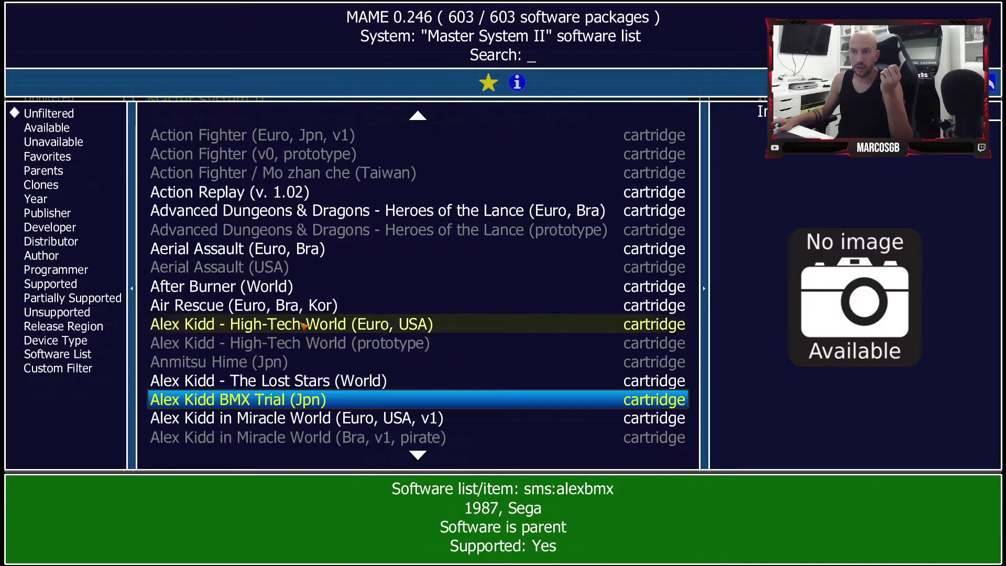
pyautogui.doubleClick(311, 417)
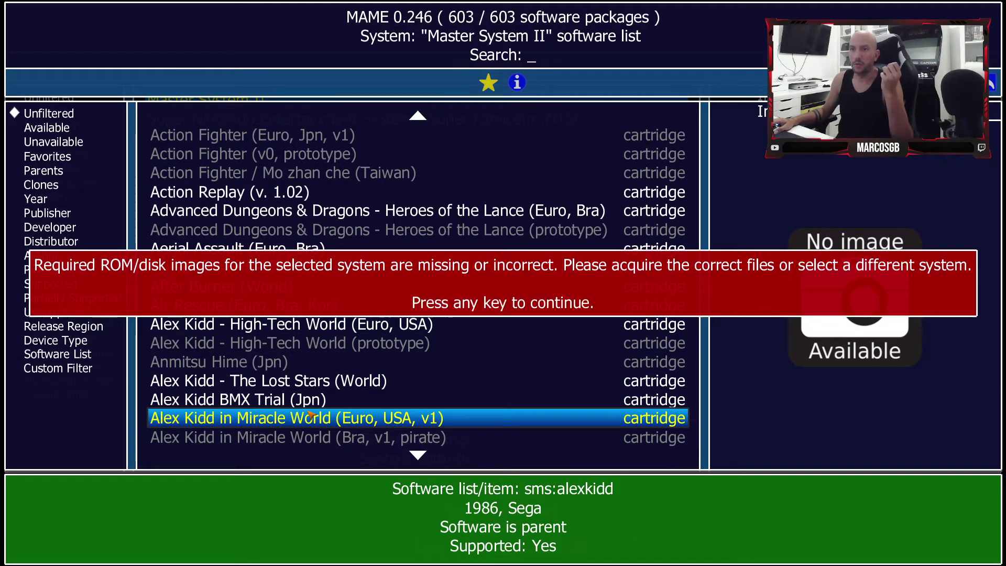
pyautogui.click(311, 414)
pyautogui.scroll(1, 222, 240)
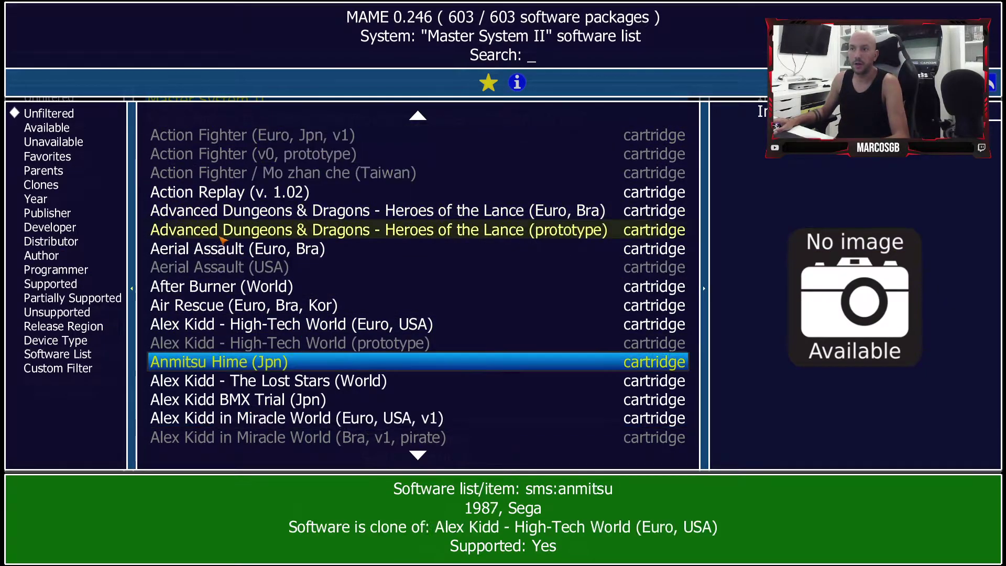
# - Leave the Master System II list and open the Super Nintendo Entertainment System / Super Famicom (NTSC) software list
pyautogui.scroll(5, 220, 238)
pyautogui.press('Escape')
pyautogui.click(228, 127)
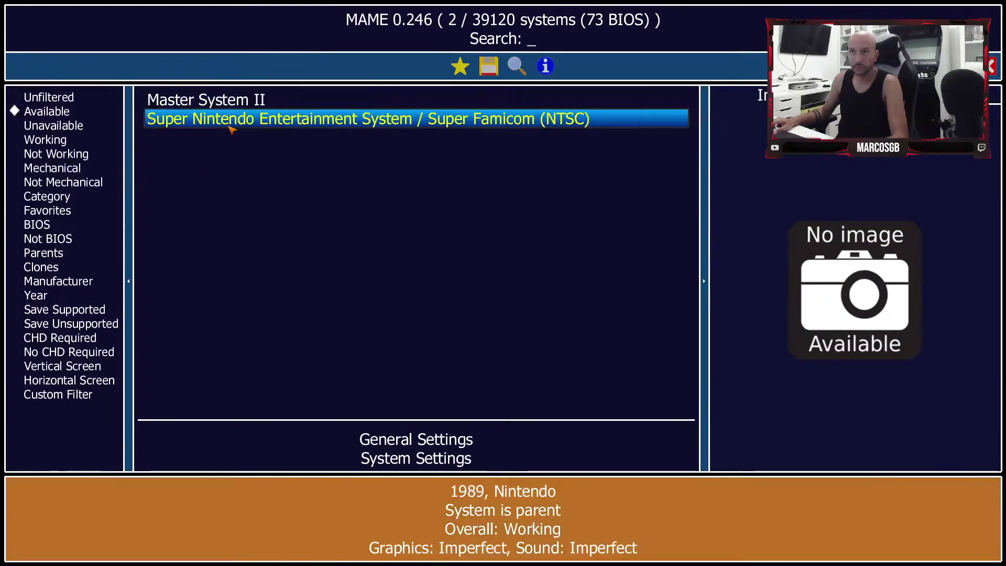
pyautogui.doubleClick(229, 128)
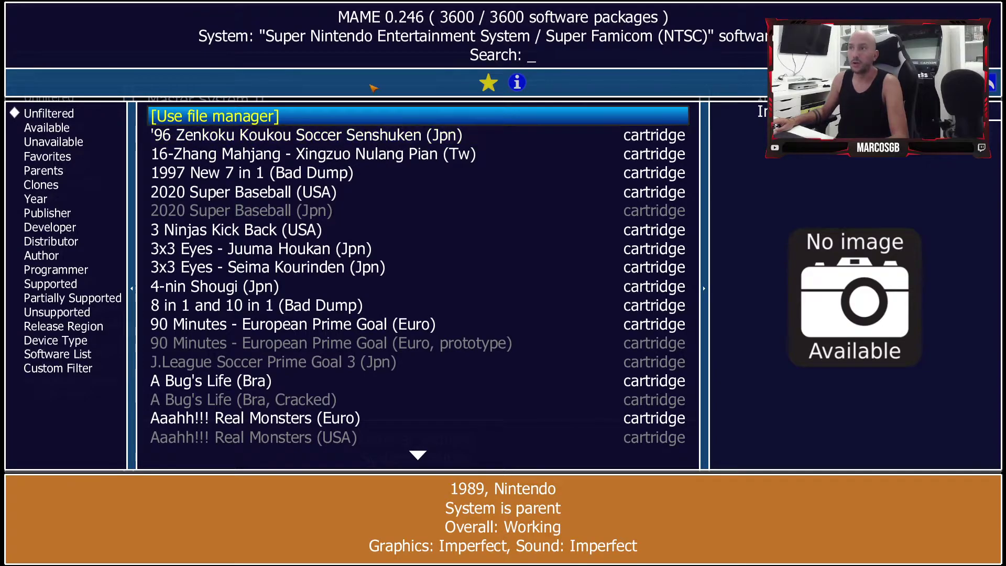
# - Search the SNES software list for "mario" and try to launch Mario's Early Years! - Fun with Numbers (USA)
pyautogui.write('mario')
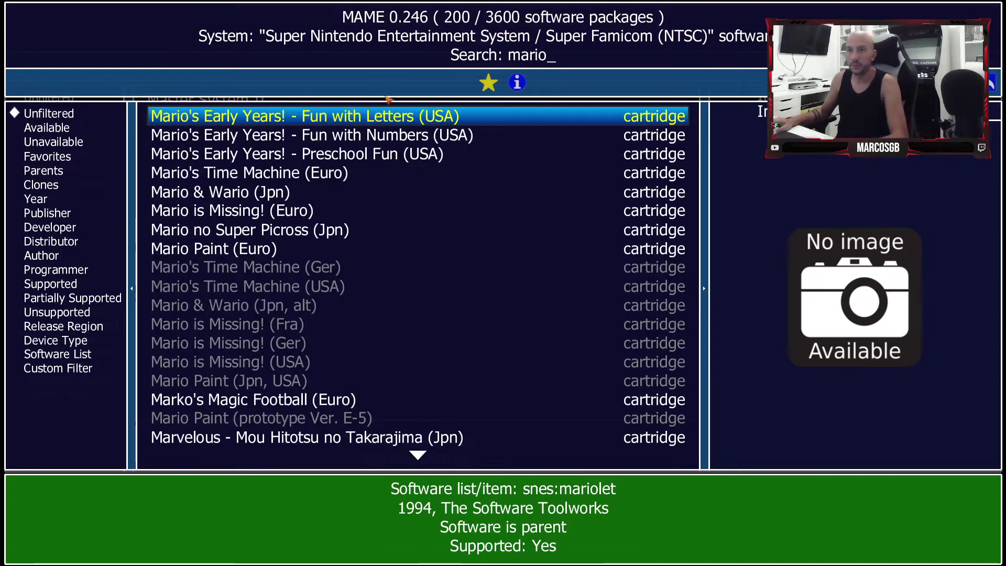
pyautogui.scroll(-2, 310, 210)
pyautogui.scroll(2, 302, 205)
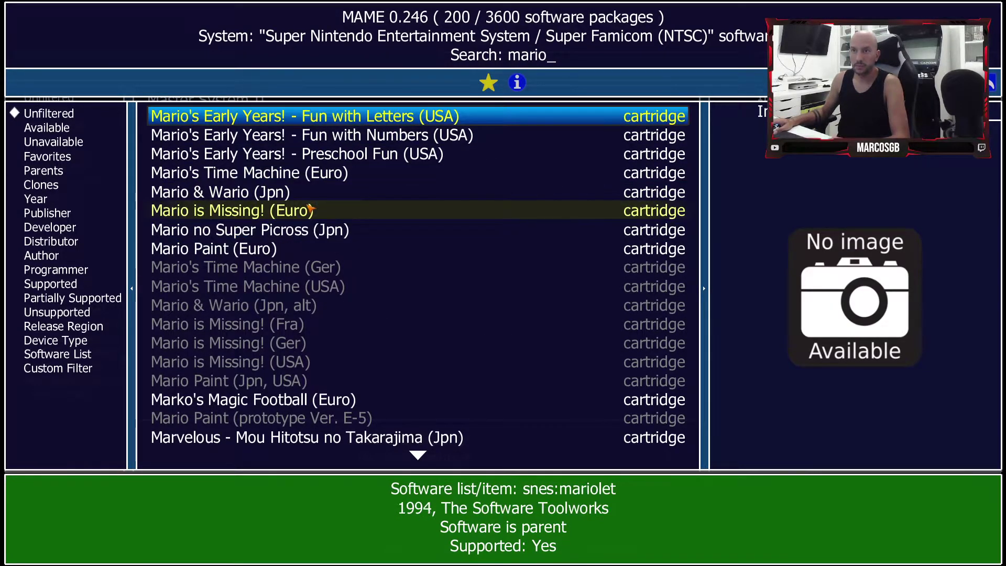
pyautogui.doubleClick(293, 136)
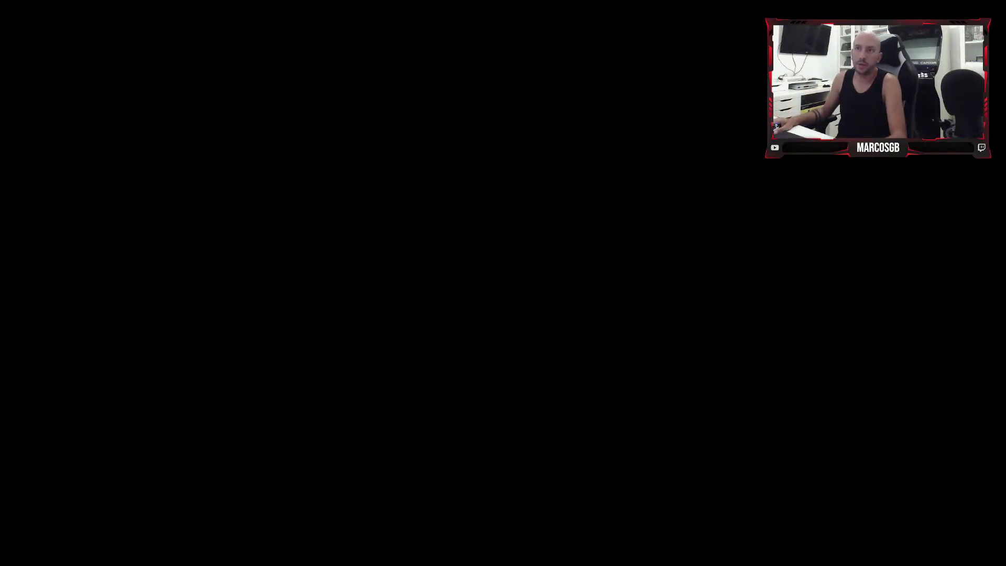
pyautogui.press('Escape')
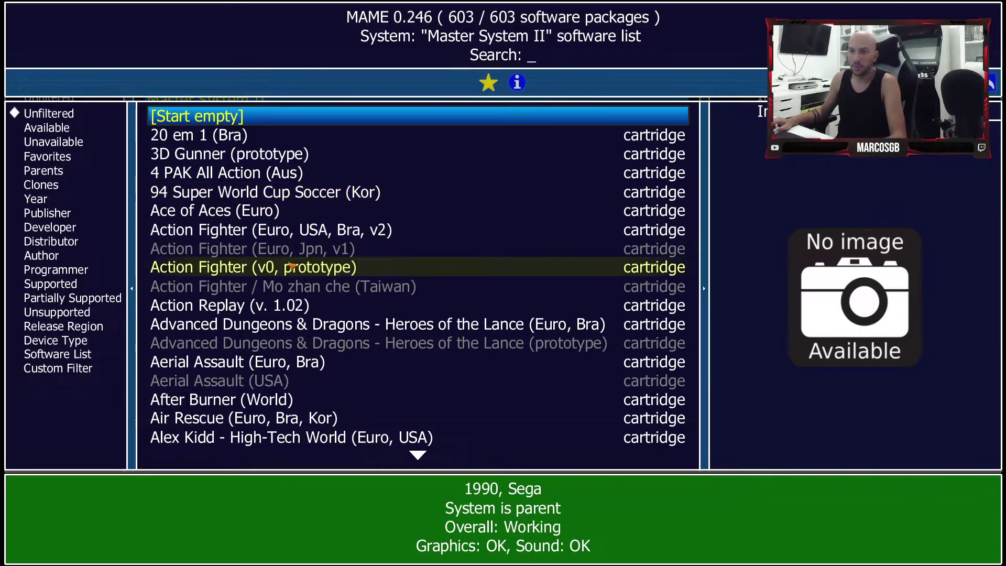
# - Try to launch Alex Kidd - High-Tech World (Euro, USA) and Air Rescue (Euro, Bra, Kor) from the Master System II list
pyautogui.scroll(-2, 271, 373)
pyautogui.scroll(-1, 271, 373)
pyautogui.doubleClick(279, 417)
pyautogui.click(284, 406)
pyautogui.doubleClick(296, 438)
pyautogui.click(296, 438)
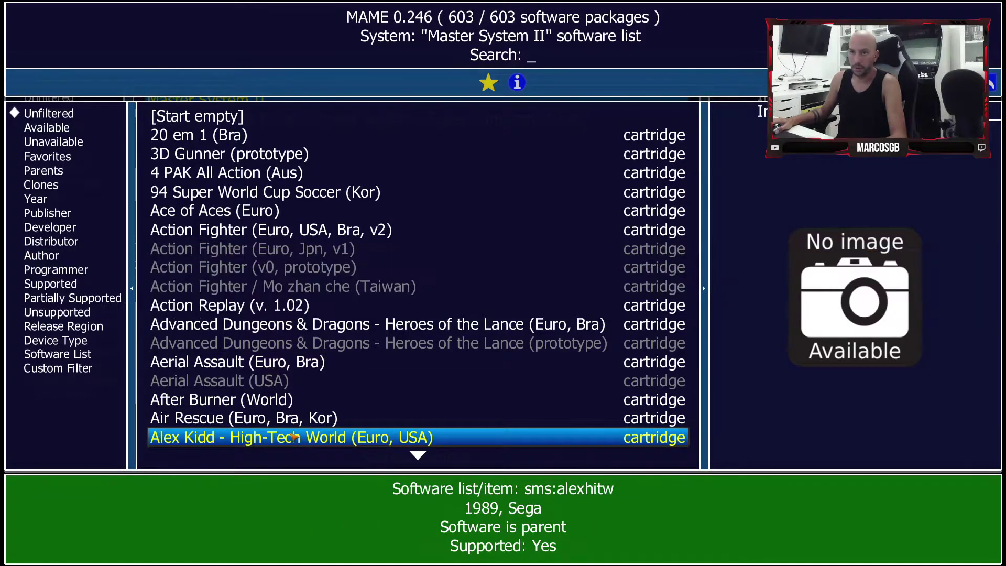
pyautogui.doubleClick(286, 419)
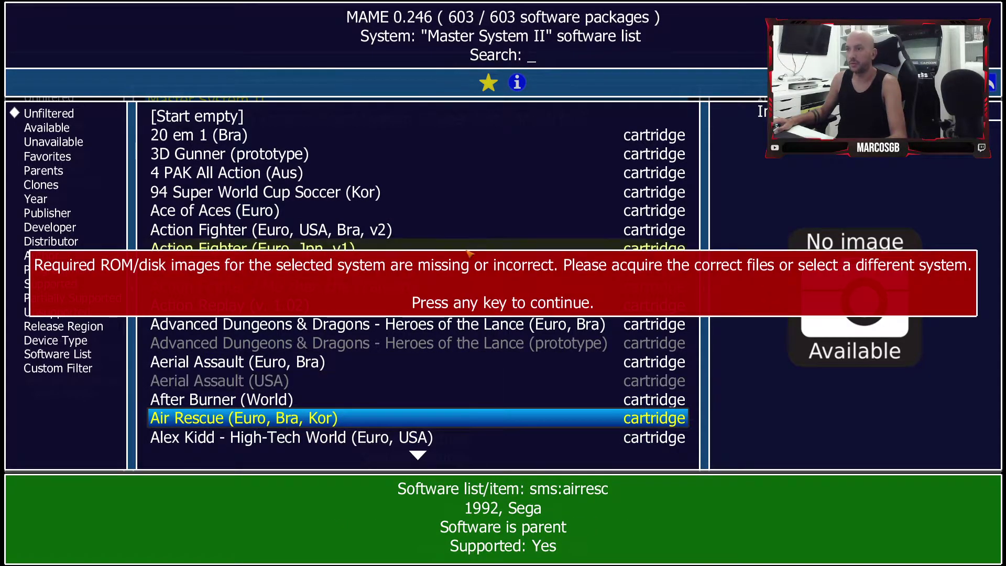
pyautogui.click(461, 267)
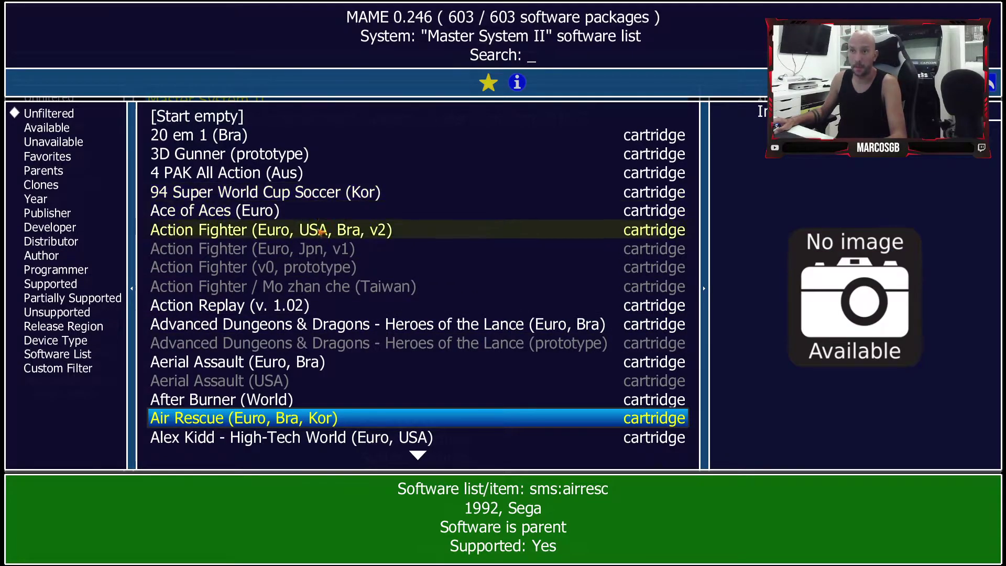
# - Try to launch Asterix (Euro, v1) from the Master System II software list
pyautogui.scroll(-9, 278, 230)
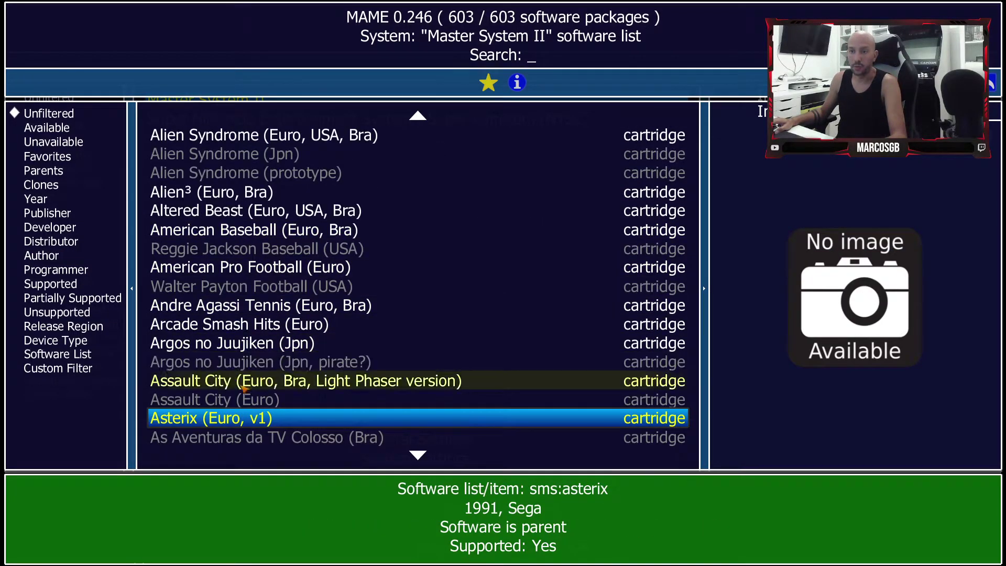
pyautogui.doubleClick(236, 419)
pyautogui.click(234, 391)
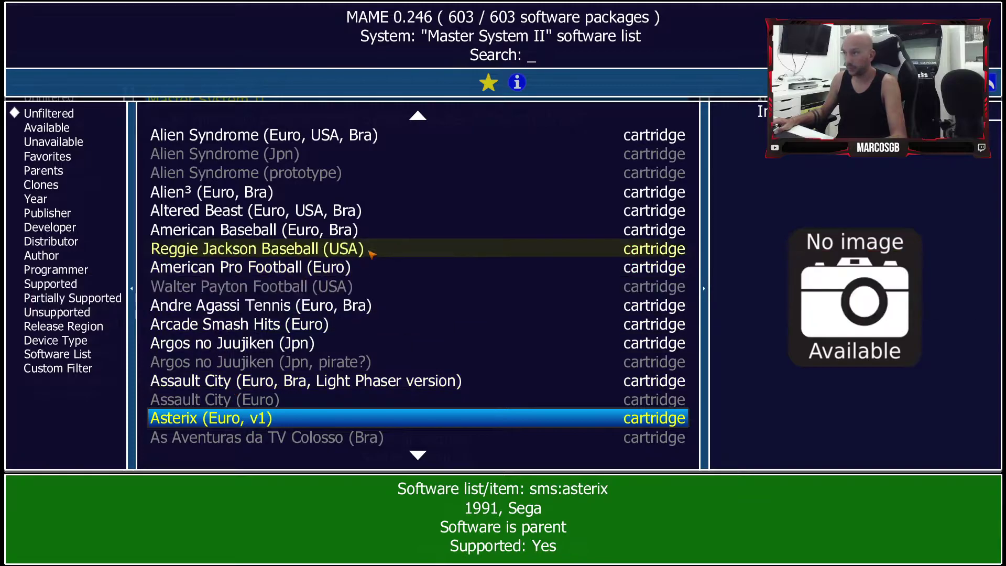
# - Try to launch Baku Baku Animal (Bra), dismiss the message and exit MAME
pyautogui.scroll(-5, 388, 315)
pyautogui.scroll(-1, 411, 334)
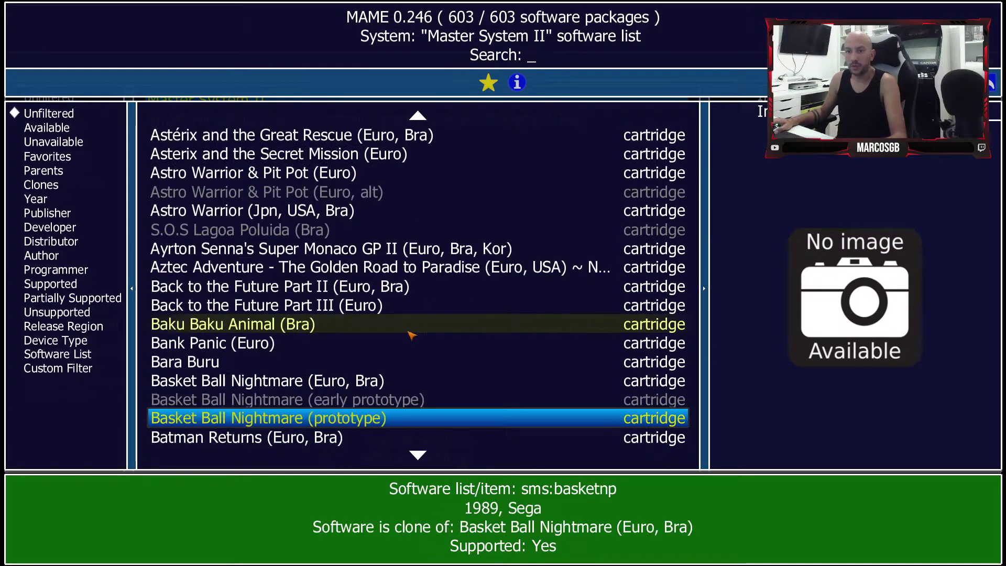
pyautogui.doubleClick(411, 329)
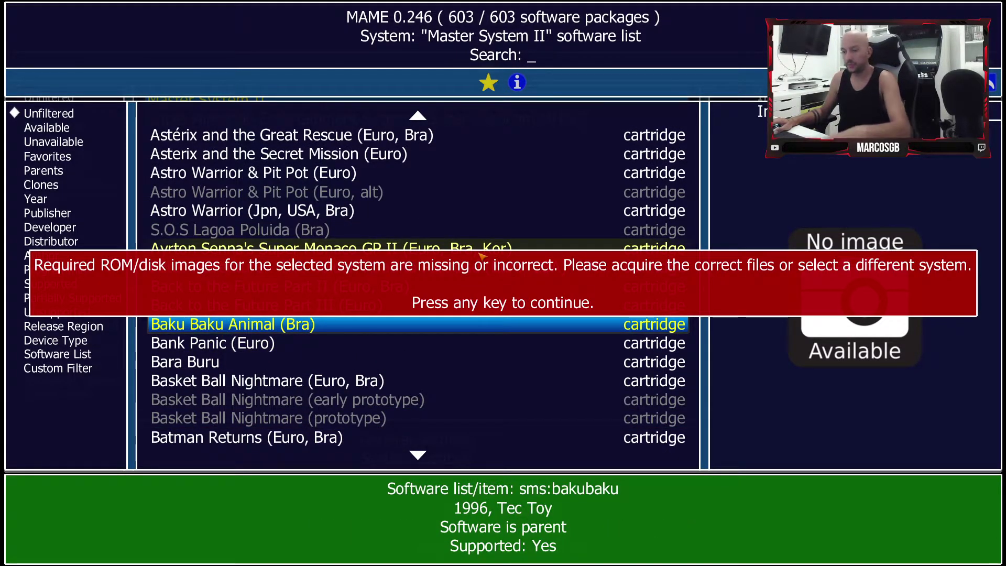
pyautogui.press('Escape')
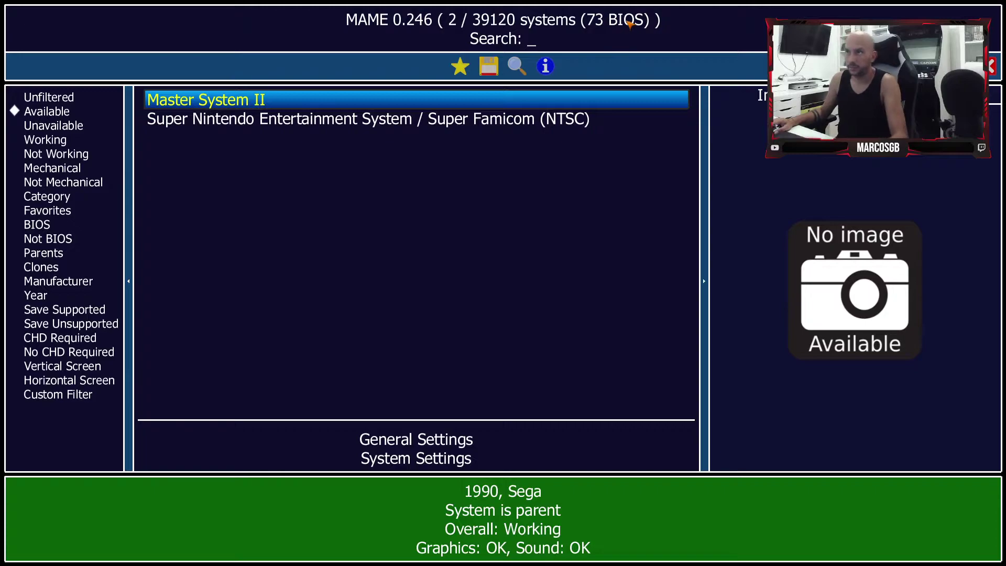
pyautogui.press('Escape')
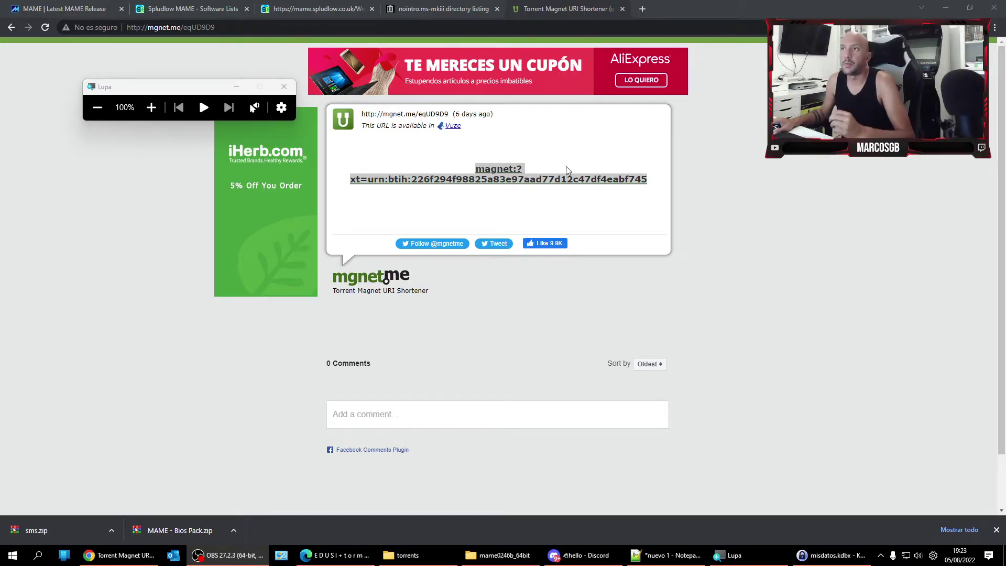
# - Close the Microsoft Edge window and switch to the mame0246b_64bit folder in File Explorer
pyautogui.rightClick(336, 555)
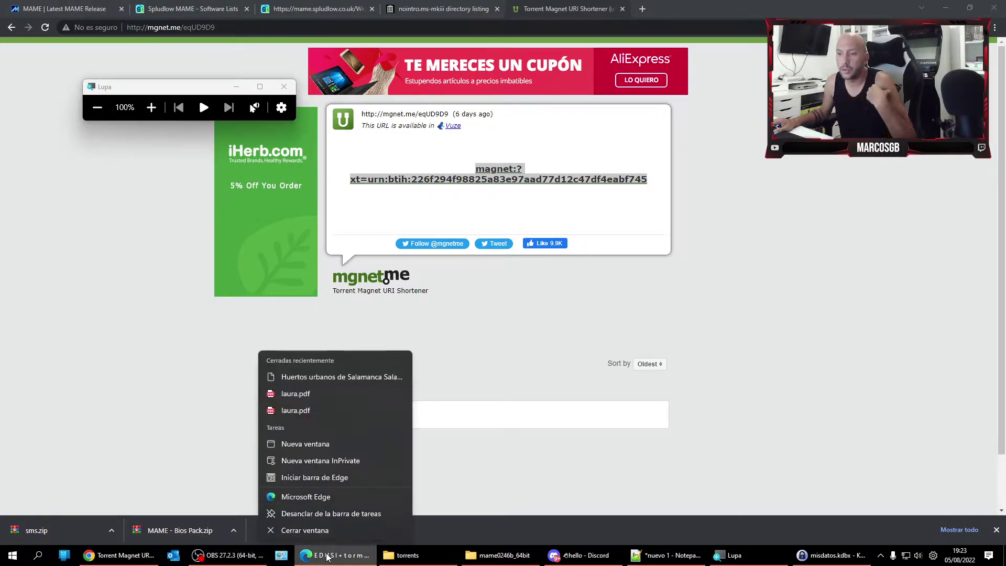
pyautogui.click(304, 529)
pyautogui.moveTo(359, 562)
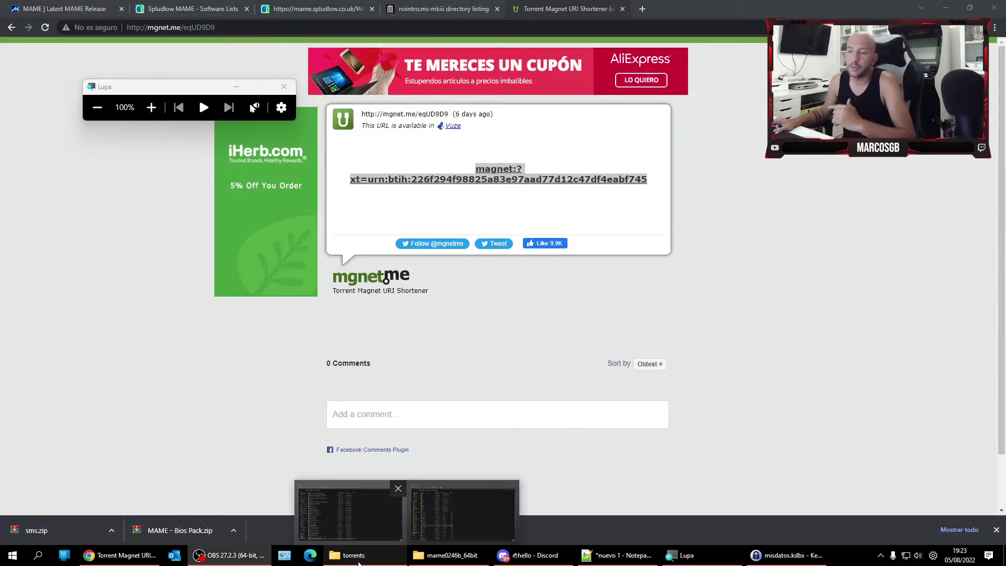
pyautogui.click(387, 557)
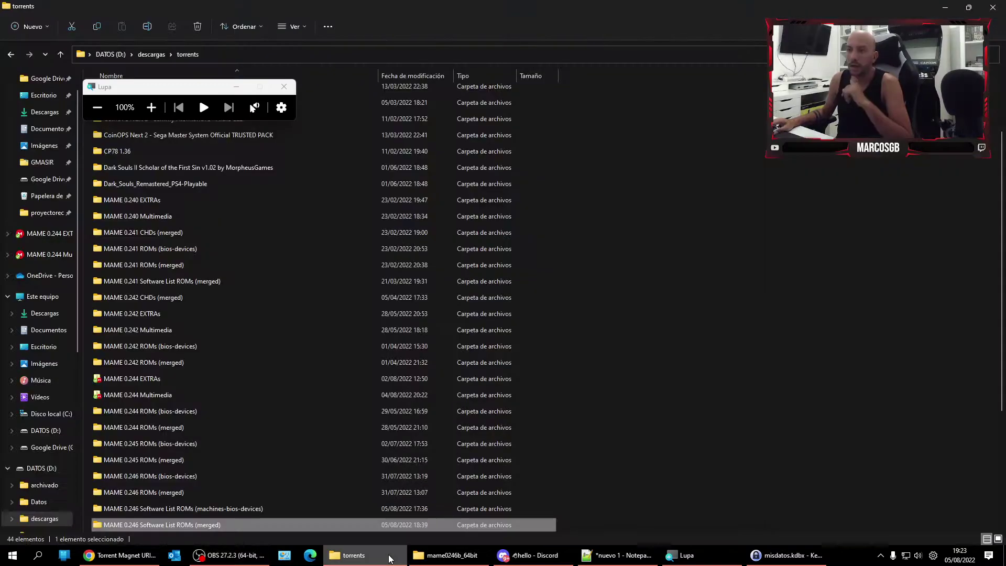
pyautogui.click(448, 555)
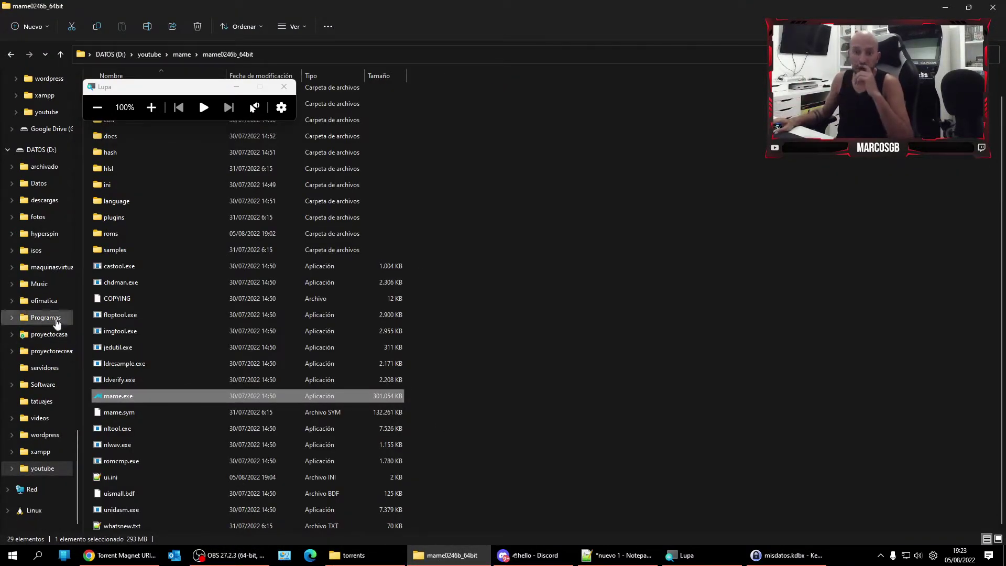
# - Move the Magnifier window clear of the mame0246b_64bit file list and return focus to the folder
pyautogui.scroll(1, 568, 419)
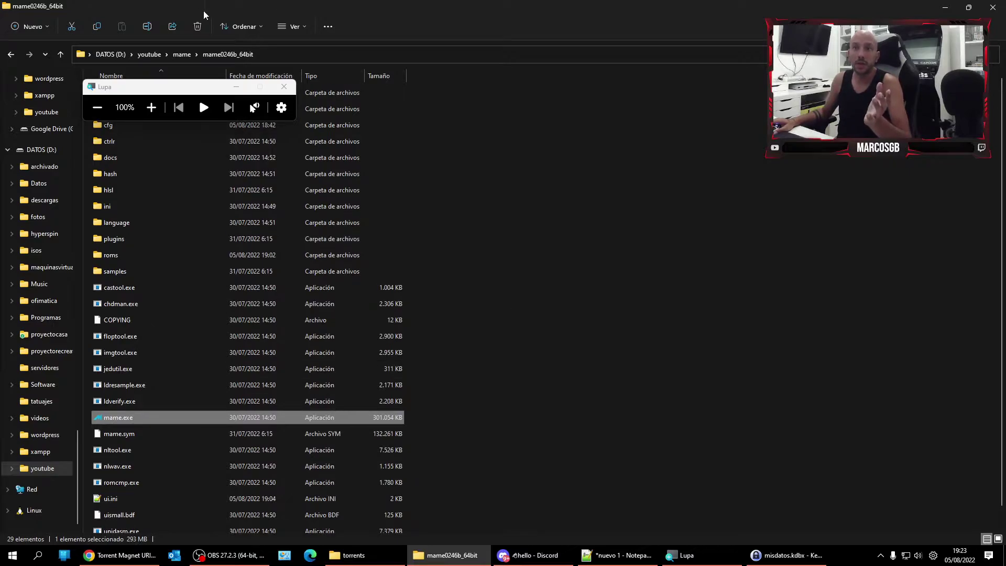
pyautogui.moveTo(179, 86); pyautogui.dragTo(676, 176)
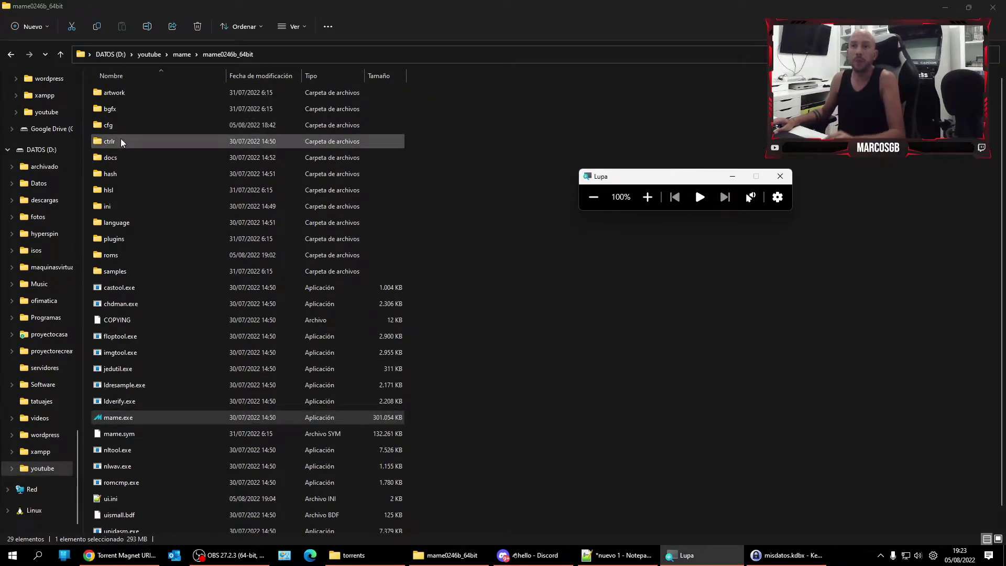
pyautogui.click(120, 141)
pyautogui.press('b')
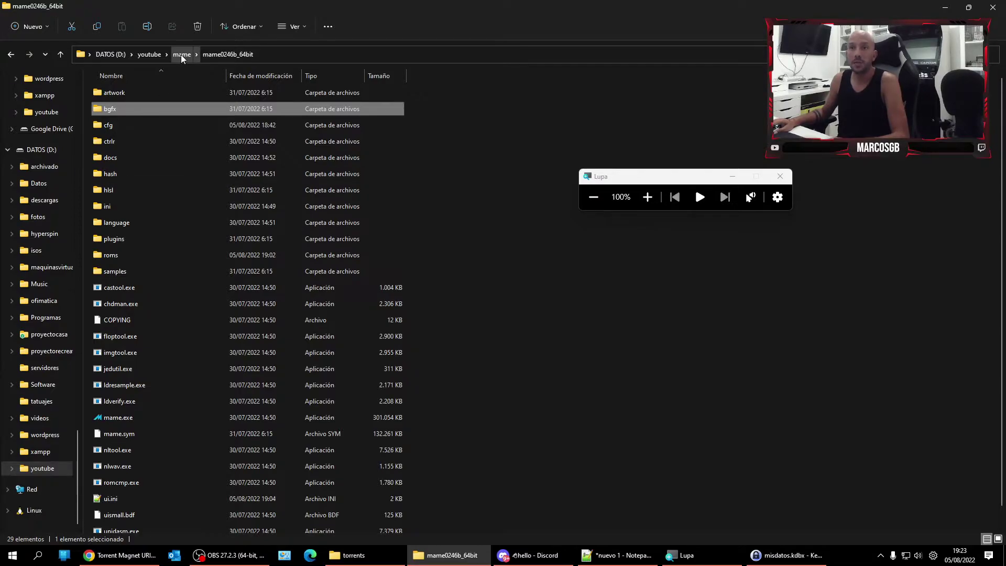
# - Open the roms folder and locate the sms.zip BIOS file
pyautogui.doubleClick(117, 253)
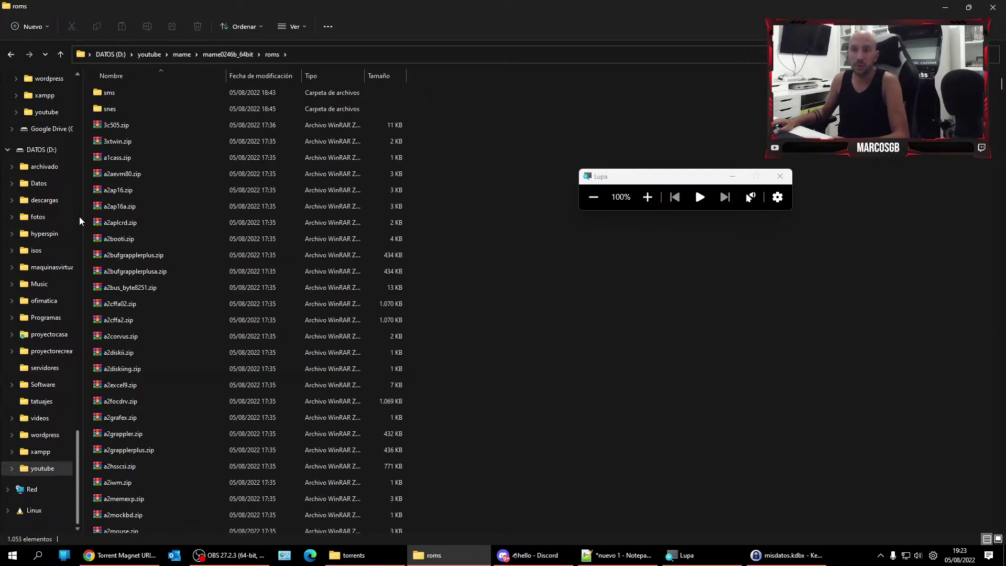
pyautogui.press('s')
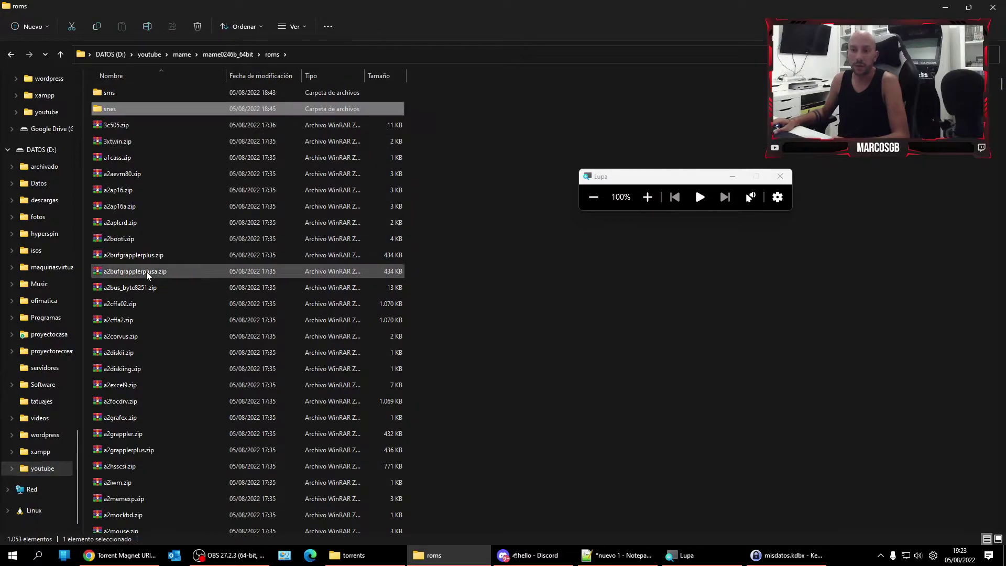
pyautogui.press('s')
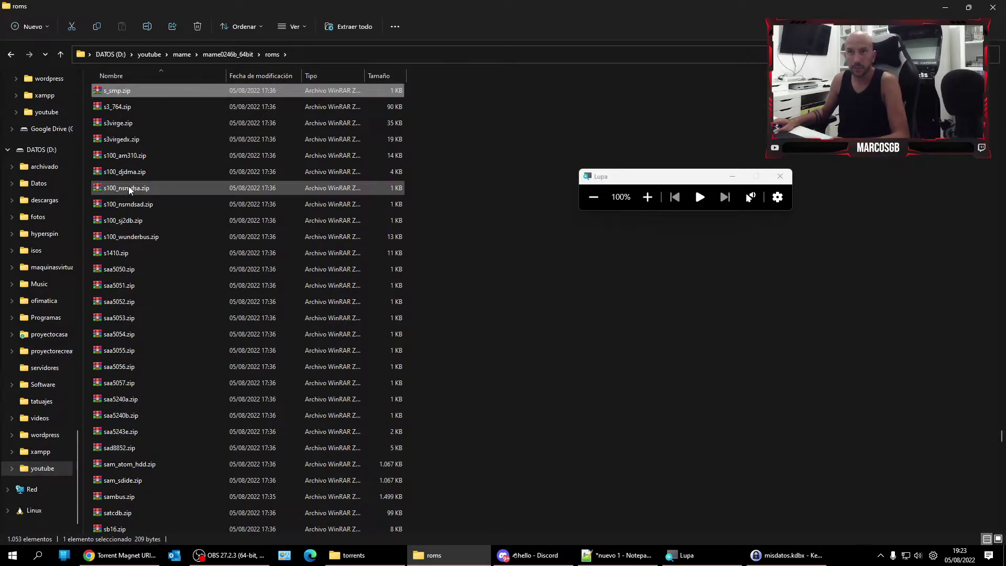
pyautogui.press('Down')
pyautogui.press('Down')
pyautogui.press('Down')
pyautogui.press('Down')
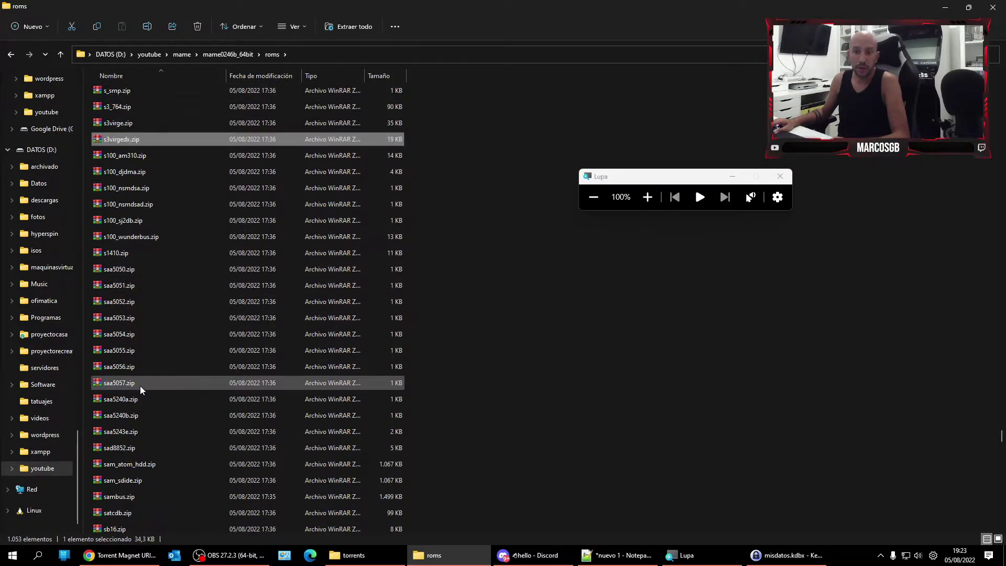
pyautogui.scroll(-4, 129, 478)
pyautogui.scroll(-6, 130, 478)
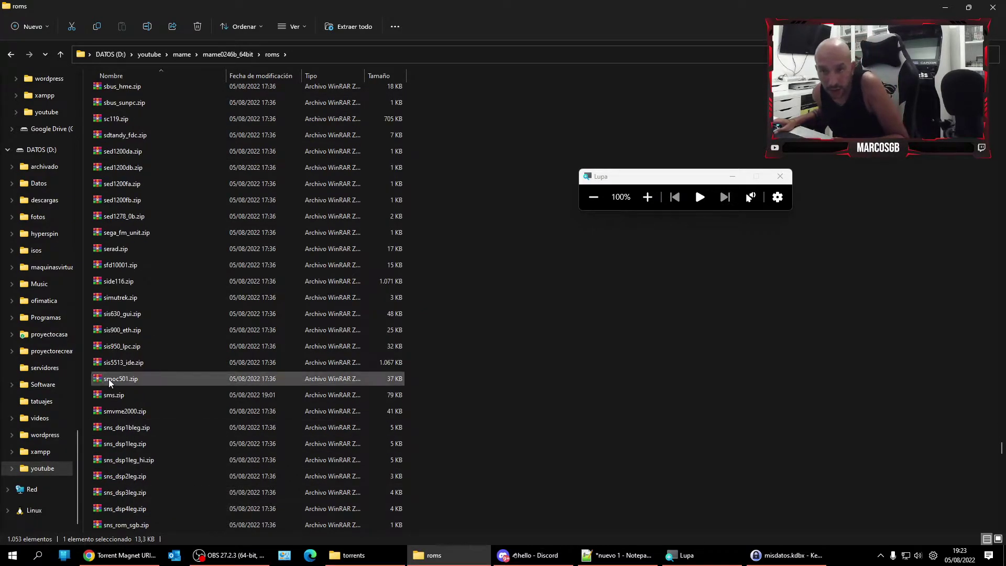
pyautogui.click(116, 394)
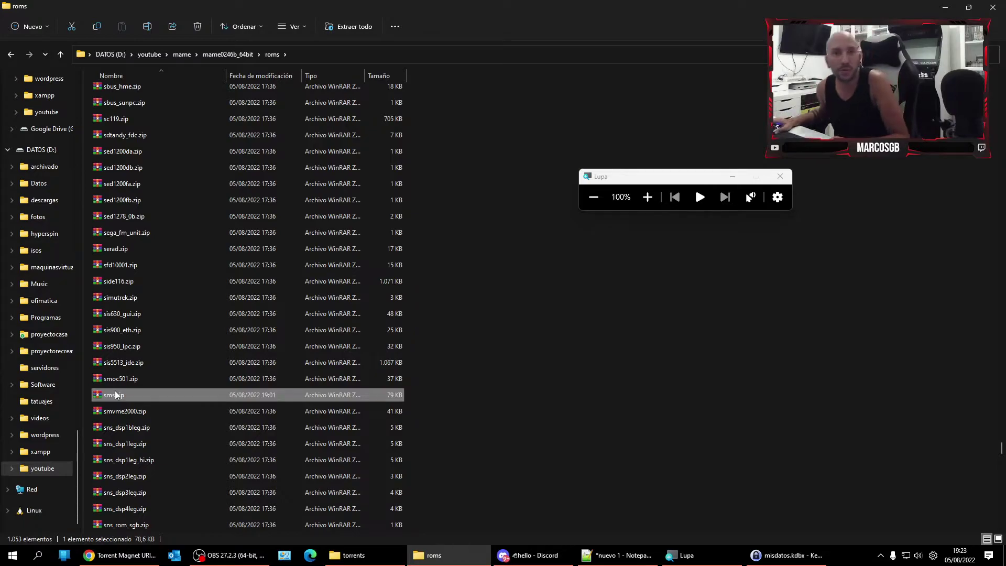
# - Check the sms and snes folders at the beginning of the roms folder, opening the sms one
pyautogui.scroll(20, 328, 339)
pyautogui.scroll(20, 309, 315)
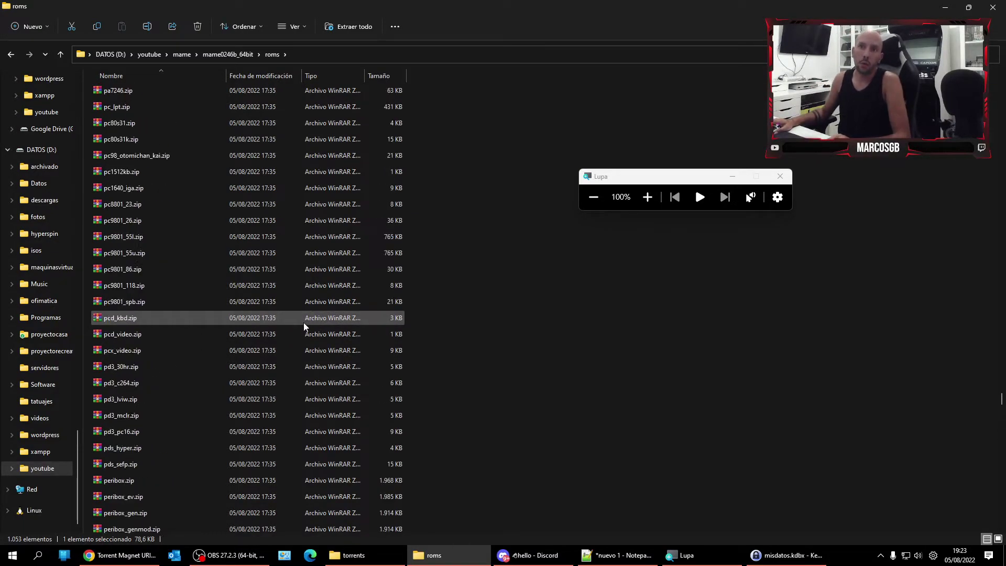
pyautogui.scroll(15, 296, 268)
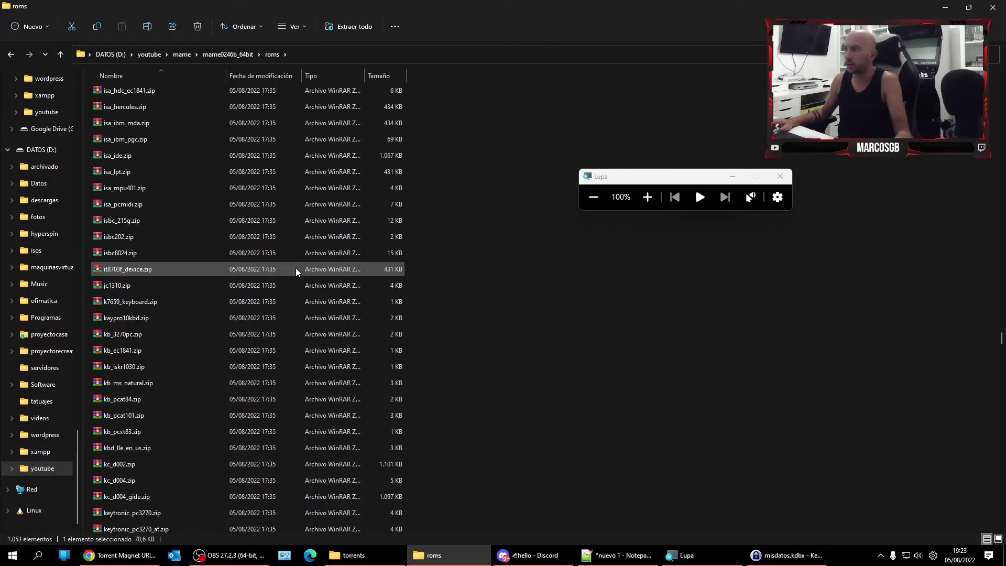
pyautogui.moveTo(1002, 338); pyautogui.dragTo(1002, 85)
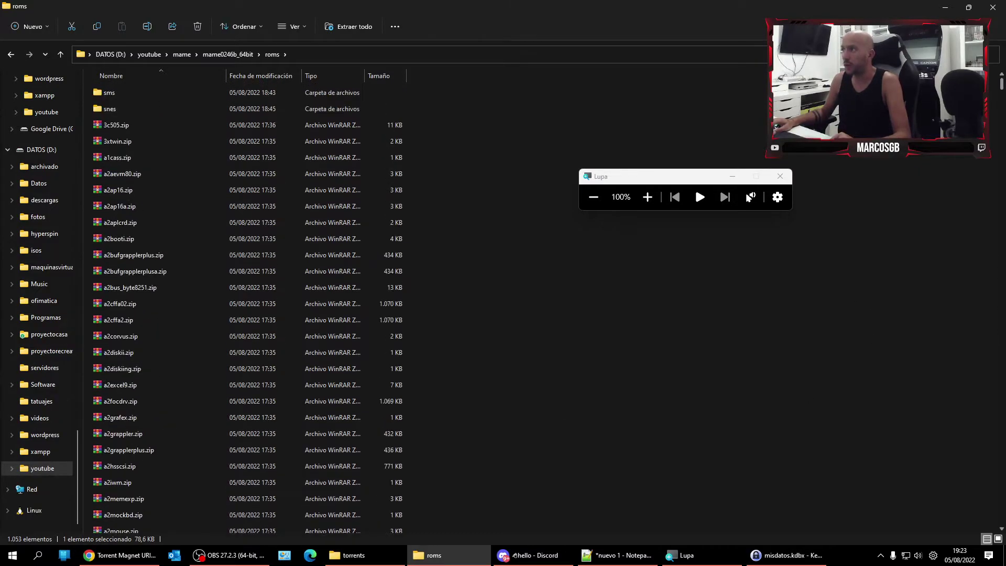
pyautogui.doubleClick(128, 90)
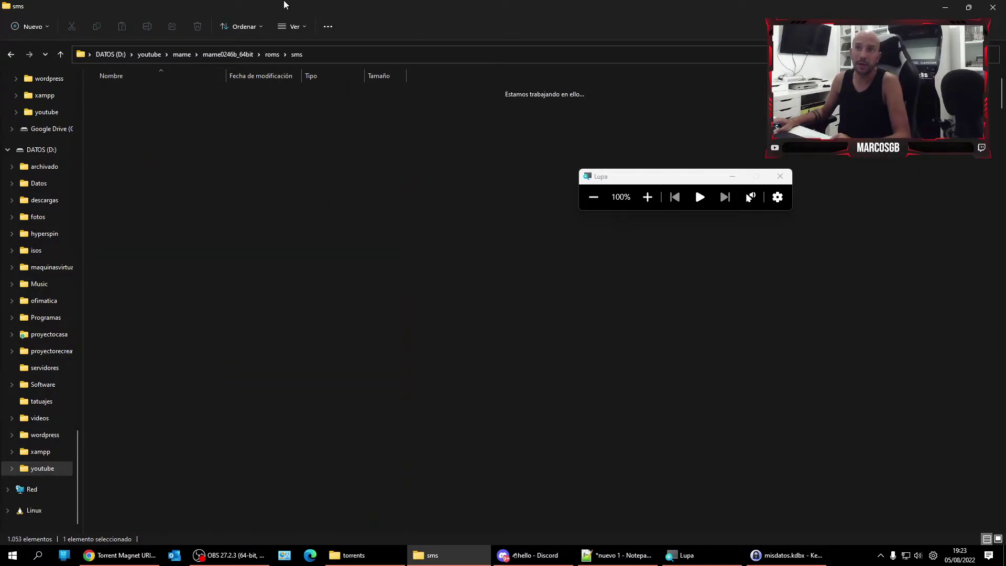
pyautogui.click(262, 53)
pyautogui.click(101, 108)
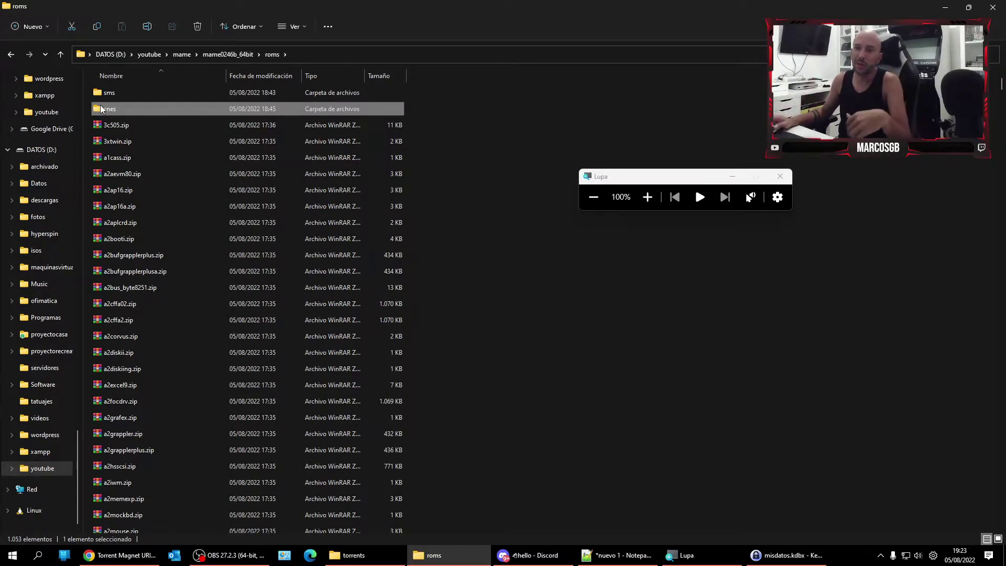
# - Launch mame.exe from the mame0246b_64bit folder and open the Master System II software list
pyautogui.click(231, 55)
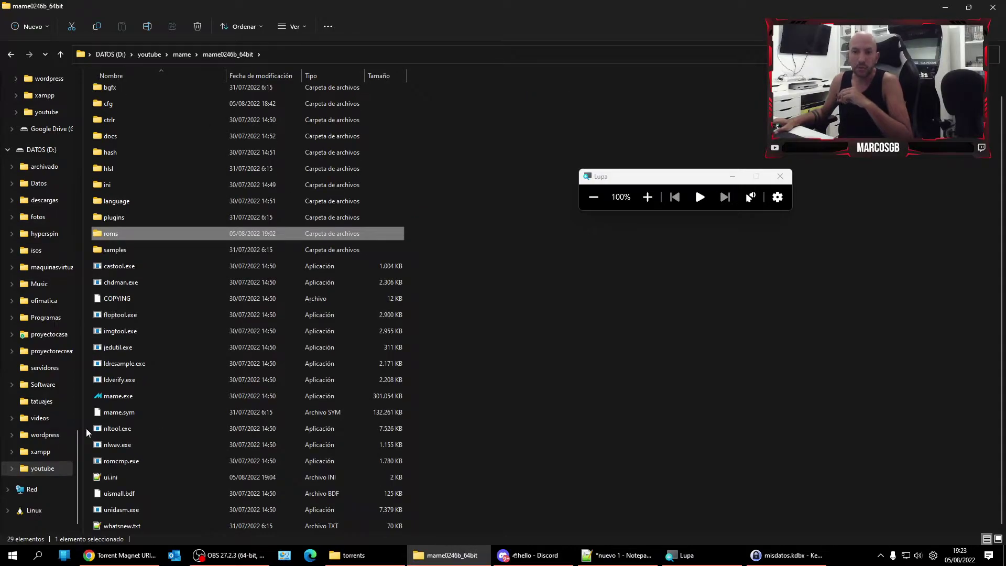
pyautogui.click(112, 396)
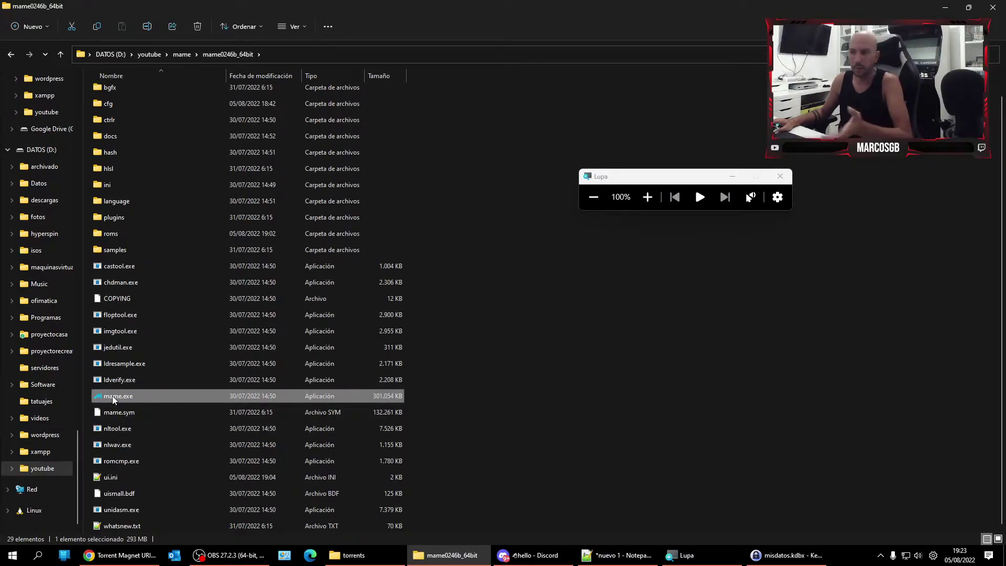
pyautogui.doubleClick(112, 396)
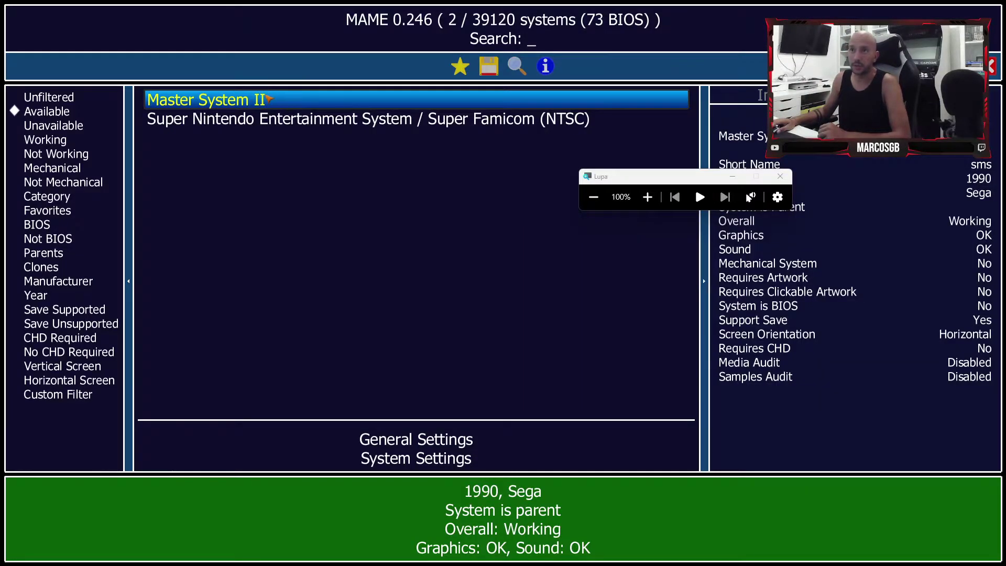
pyautogui.doubleClick(265, 98)
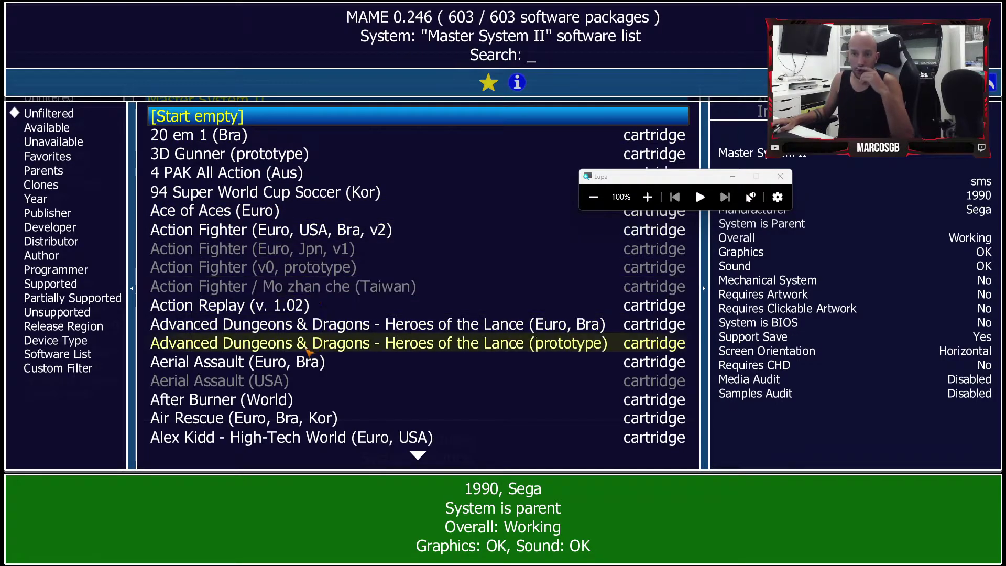
# - Find Alex Kidd in Miracle World (Euro, USA, v1) in the Master System II list and start the game
pyautogui.press('Down')
pyautogui.press('Down')
pyautogui.press('Down')
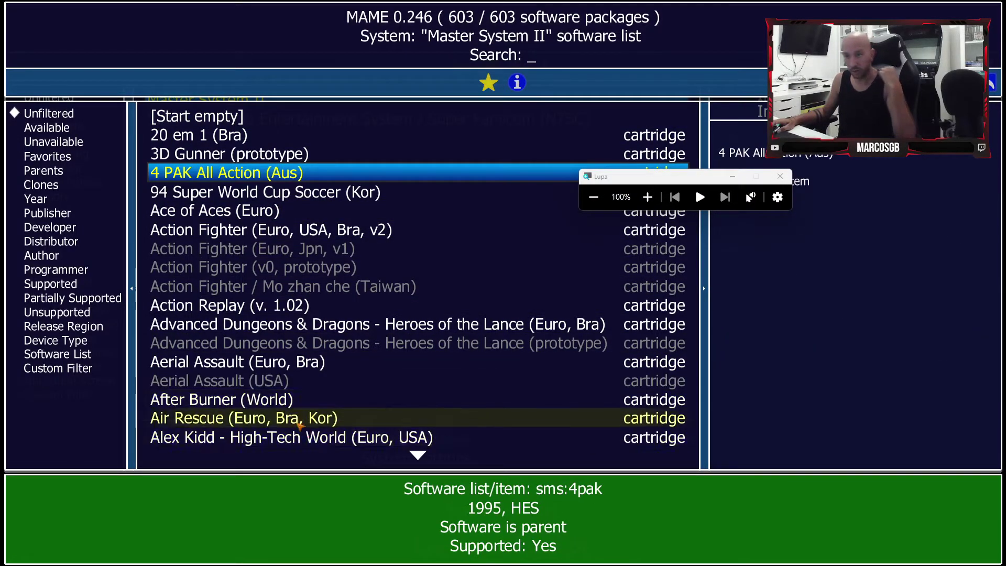
pyautogui.scroll(-4, 299, 424)
pyautogui.press('Down')
pyautogui.press('Down')
pyautogui.press('Down')
pyautogui.press('Down')
pyautogui.press('Down')
pyautogui.press('Down')
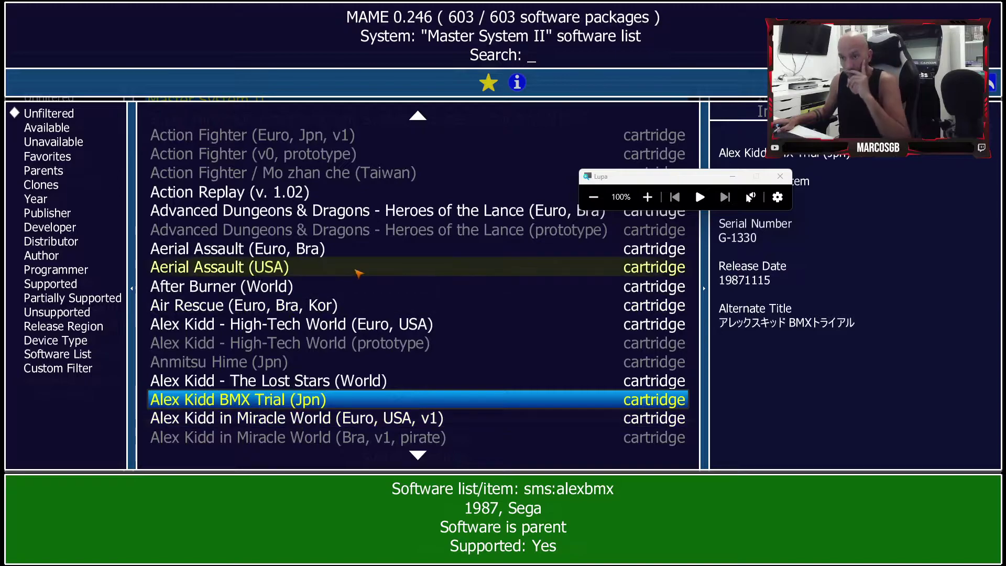
pyautogui.doubleClick(321, 418)
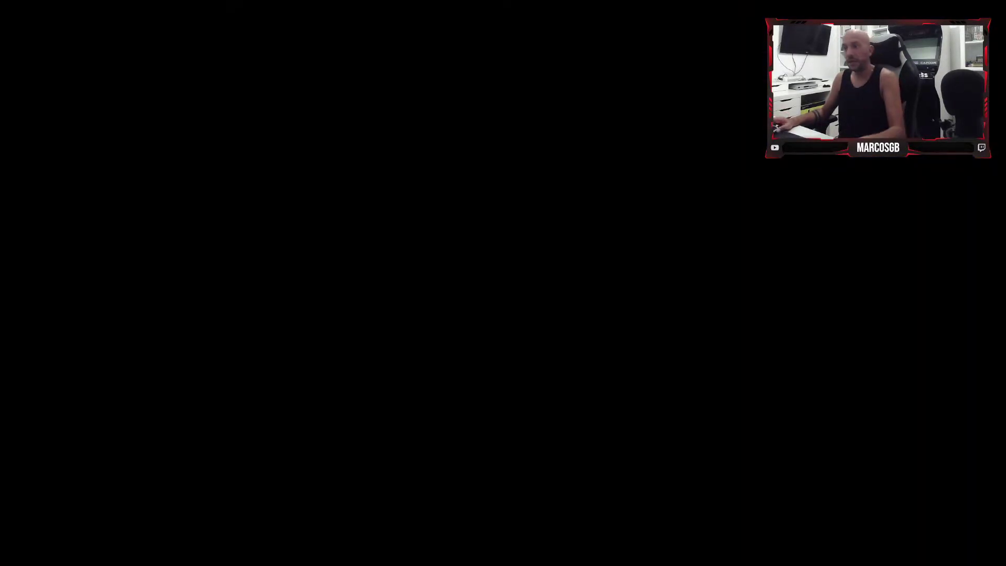
pyautogui.press('super+plus')
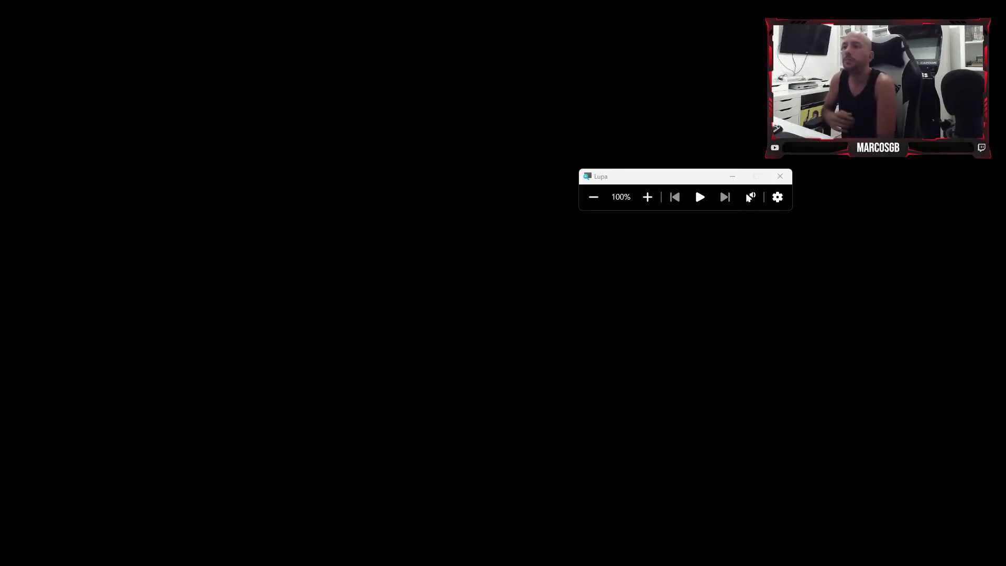
pyautogui.press('Return')
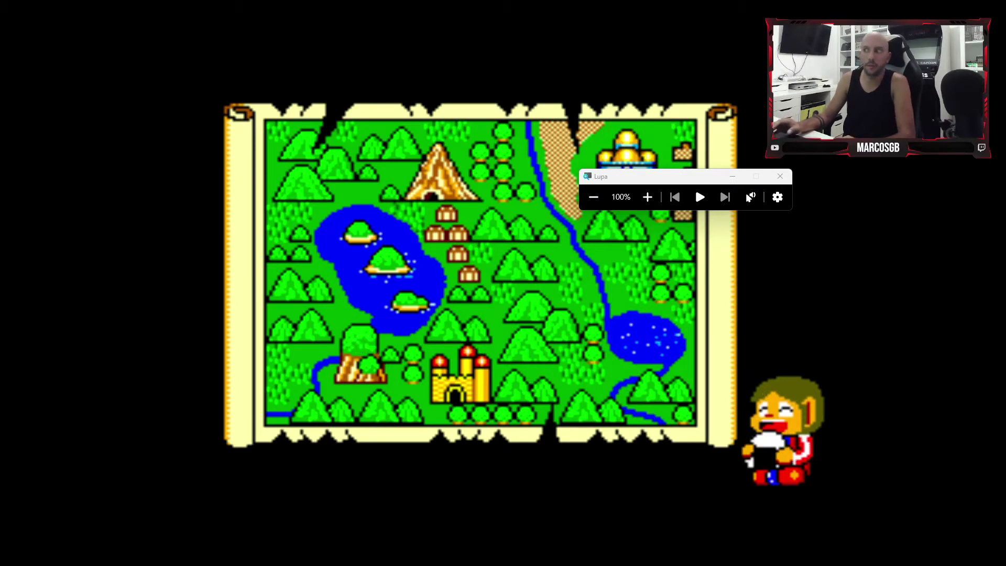
# - Play the opening platforms of Alex Kidd in Miracle World and clear the Magnifier window from the game screen
pyautogui.press('Right')
pyautogui.press('x')
pyautogui.press('Left')
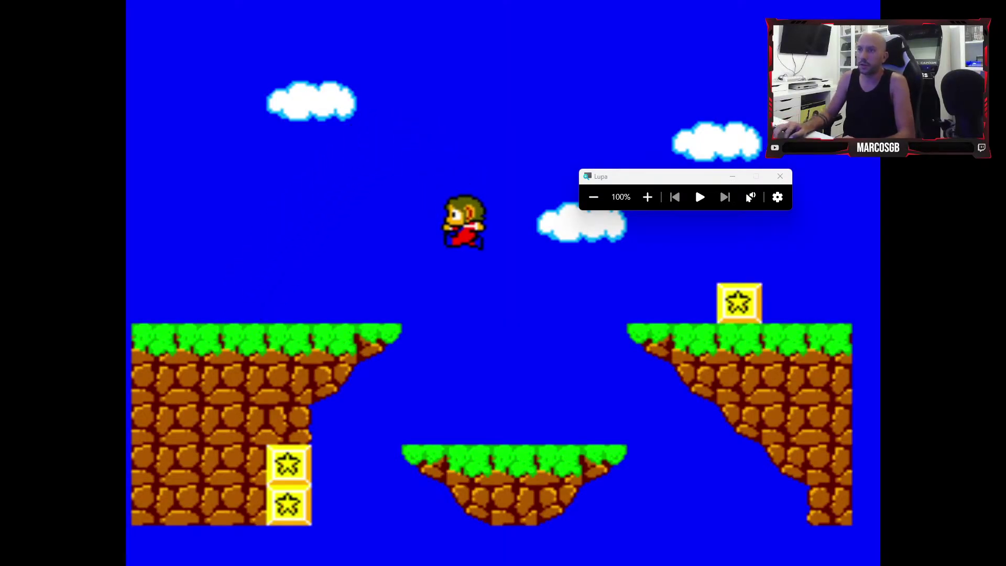
pyautogui.press('Right')
pyautogui.press('x')
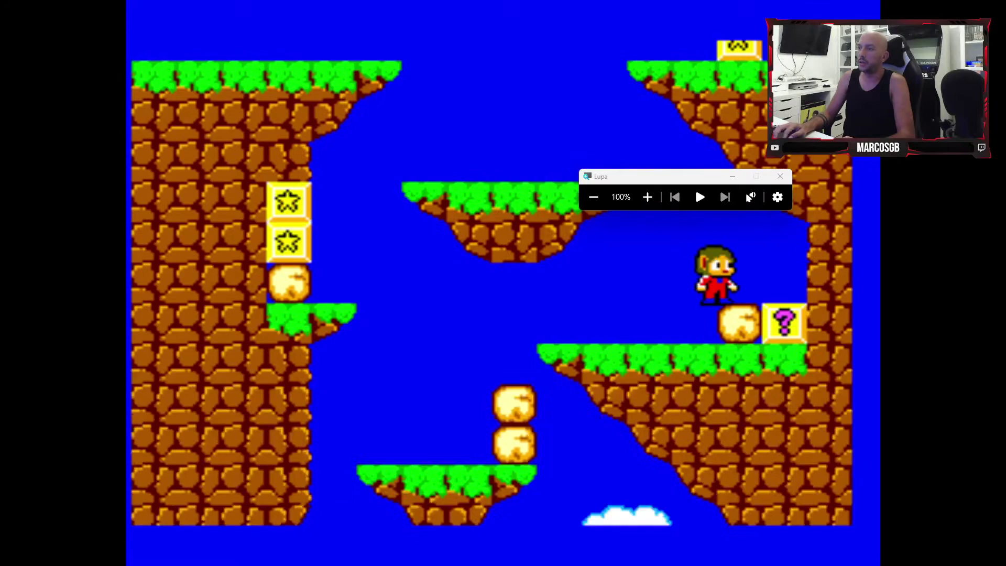
pyautogui.press('Left')
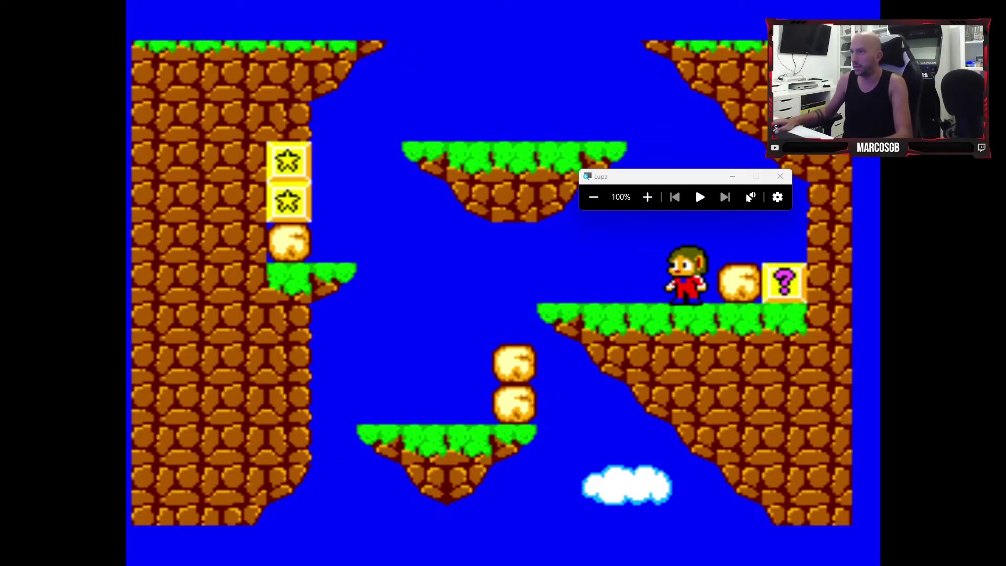
pyautogui.press('Escape')
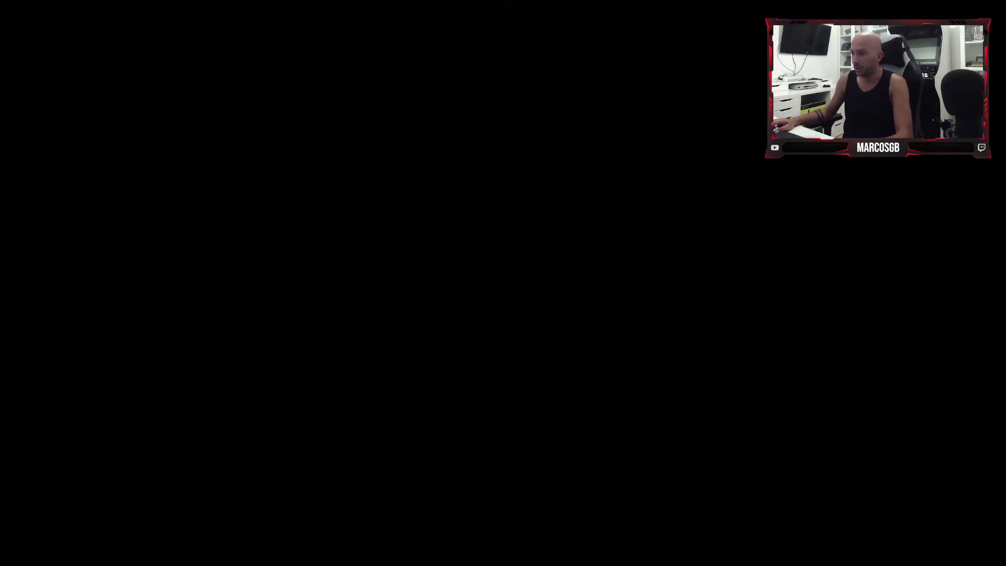
# - Test the controls by breaking the blocks beside Alex Kidd and descending through the level's lower platforms
pyautogui.press('x')
pyautogui.press('Left')
pyautogui.press('Right')
pyautogui.press('z')
pyautogui.press('z')
pyautogui.press('Right')
pyautogui.press('Left')
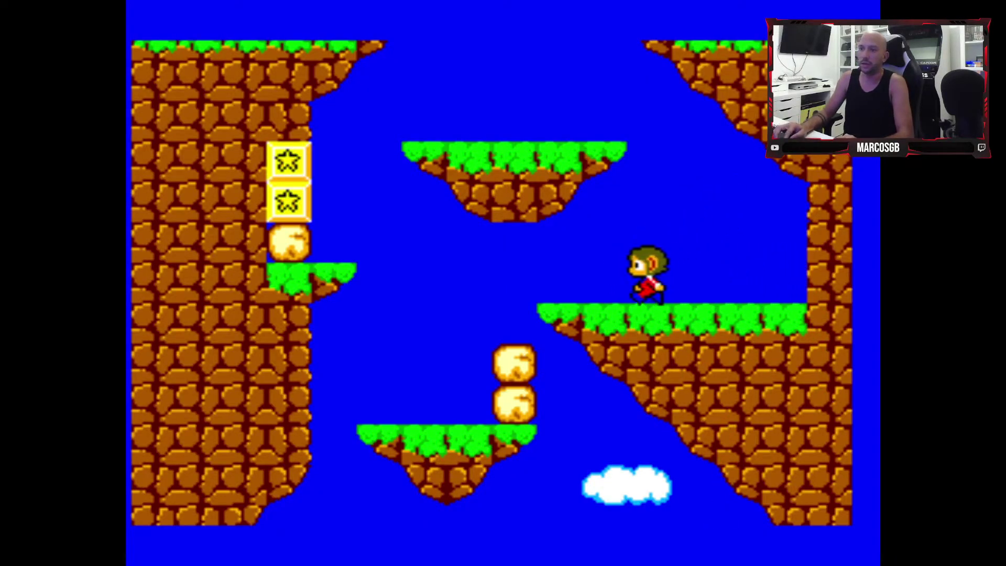
pyautogui.press('Right')
pyautogui.press('Left')
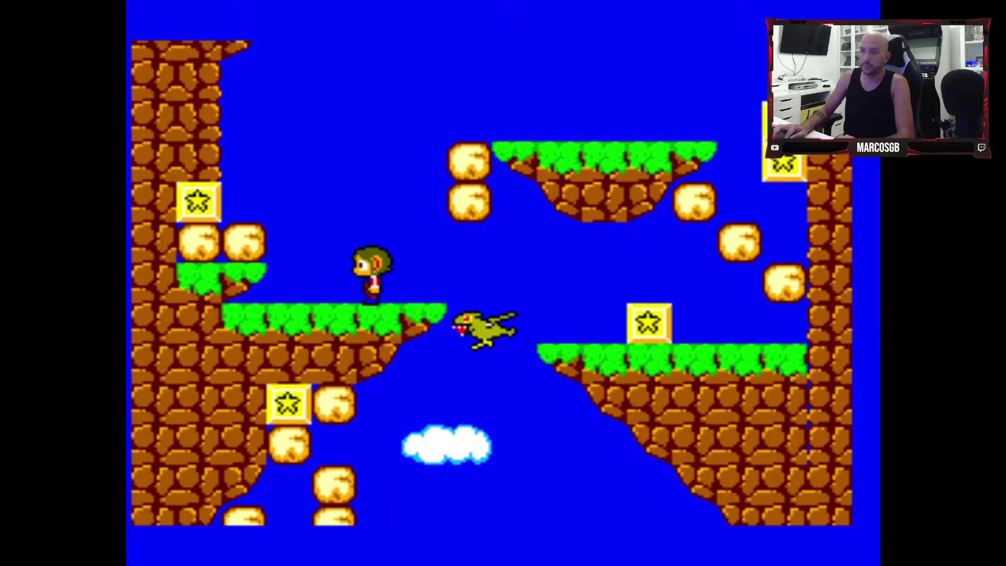
pyautogui.press('Right')
pyautogui.press('Right')
pyautogui.press('z')
pyautogui.press('x')
pyautogui.press('Left')
pyautogui.press('Left')
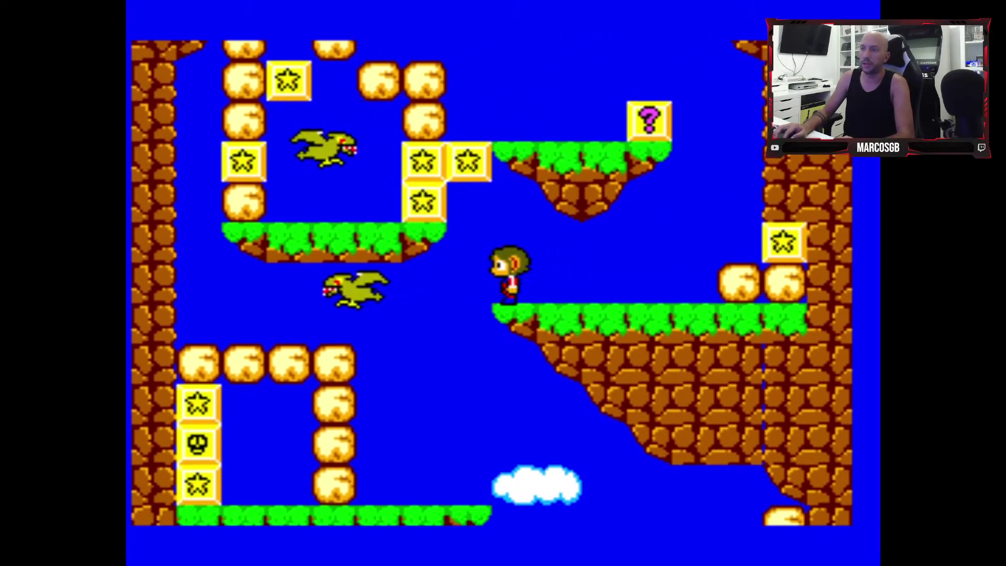
pyautogui.press('Right')
pyautogui.press('Right')
pyautogui.press('Left')
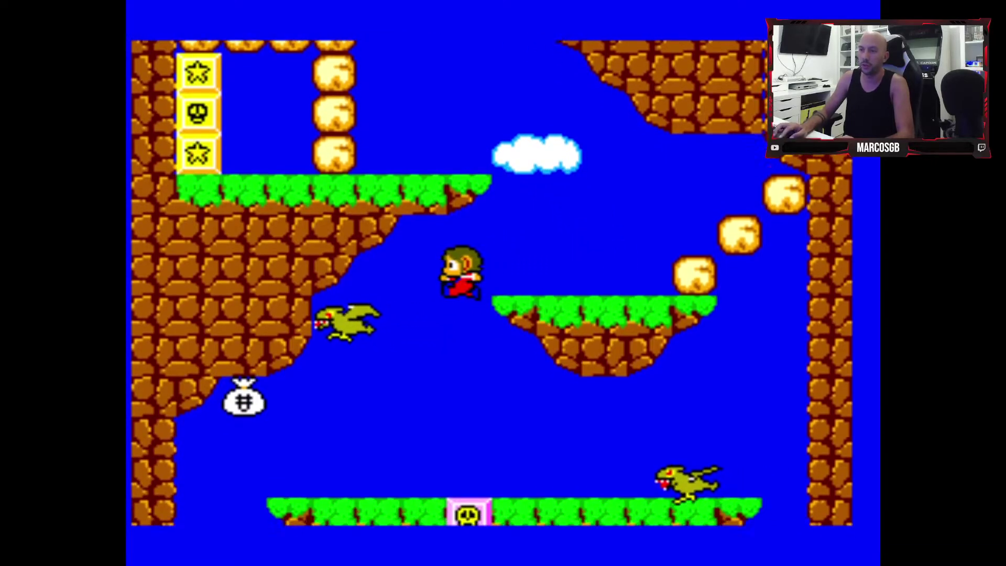
pyautogui.press('Right')
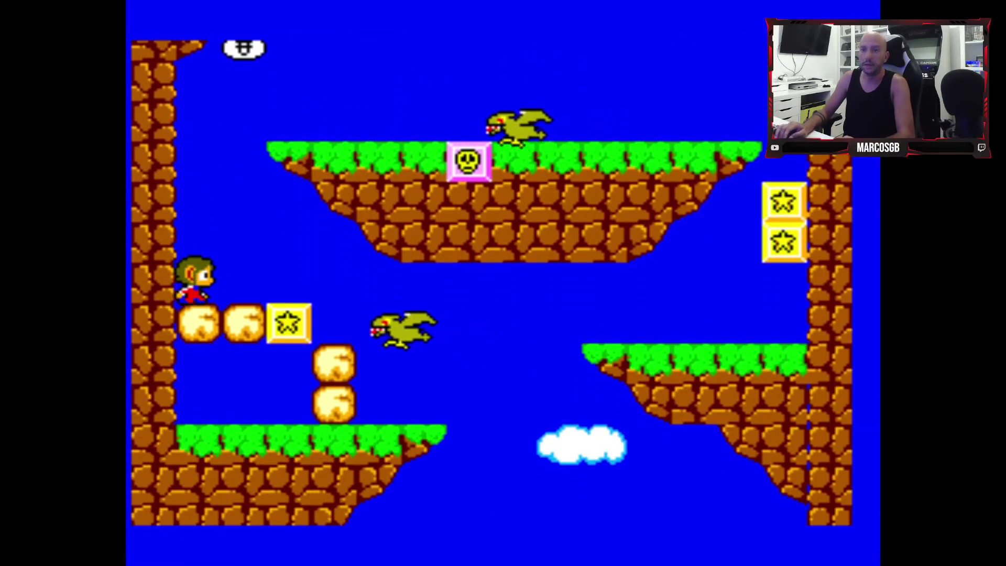
pyautogui.press('x')
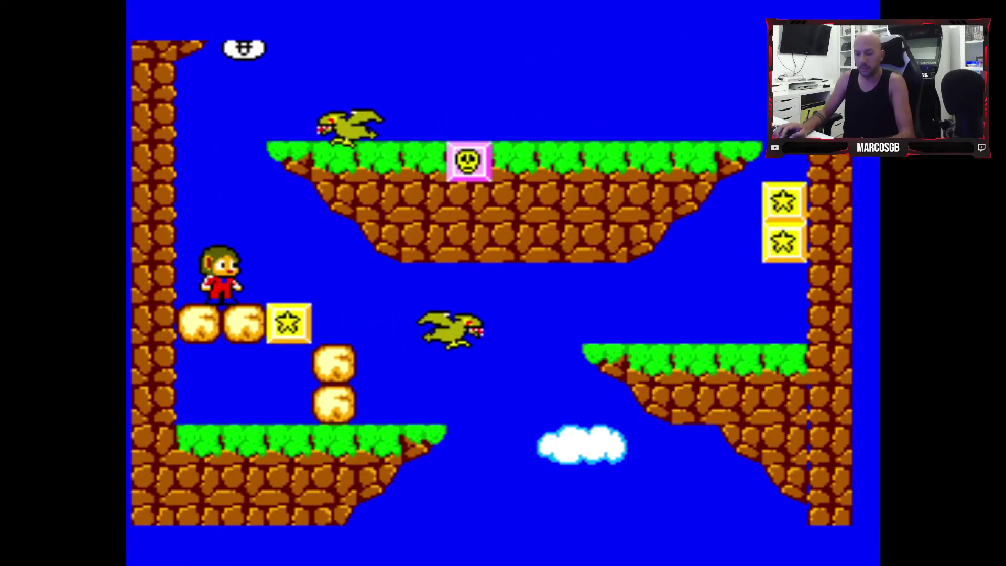
# - Leave the game to review the Master System II software list once more, and quit MAME
pyautogui.press('Return')
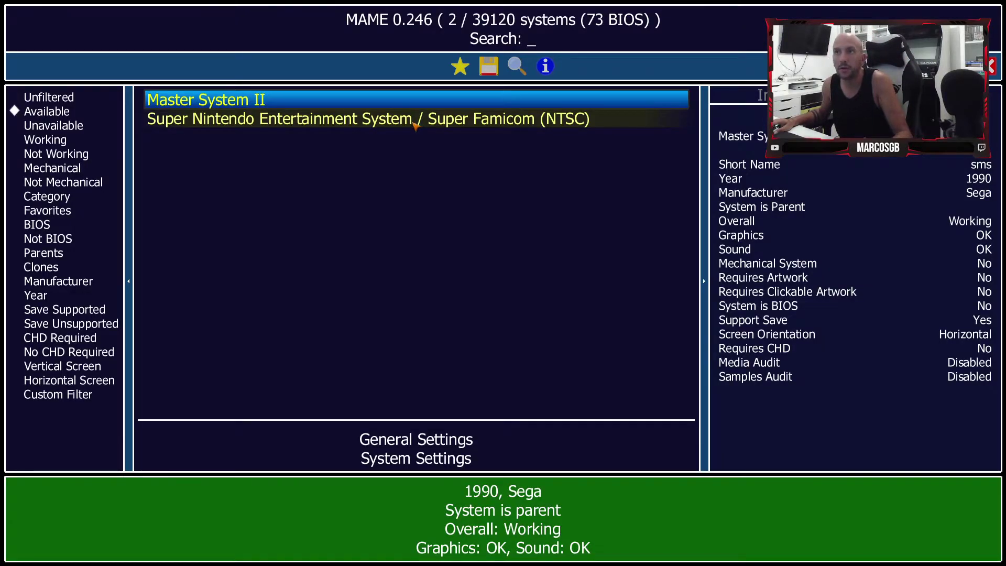
pyautogui.click(387, 108)
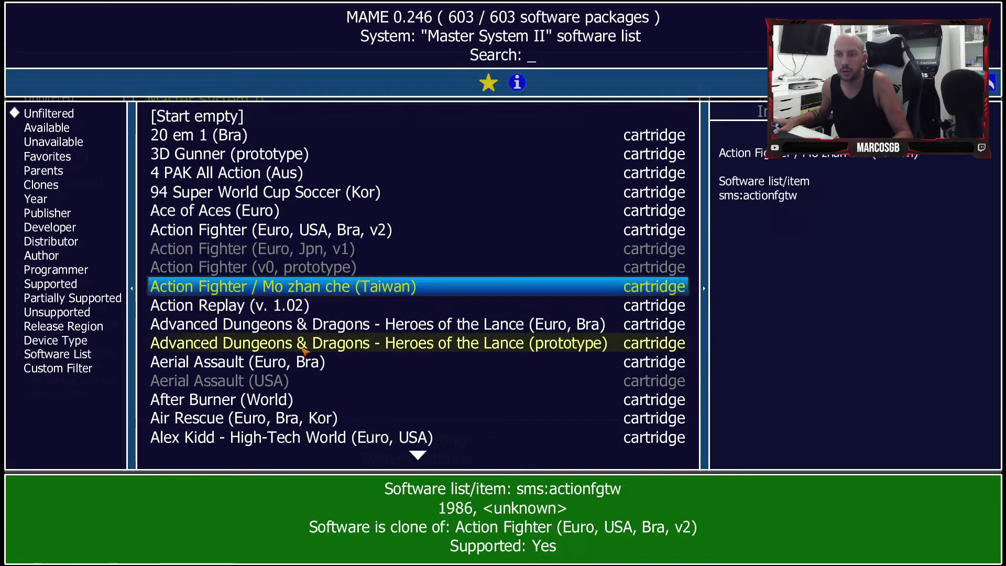
pyautogui.scroll(-15, 304, 353)
pyautogui.click(304, 345)
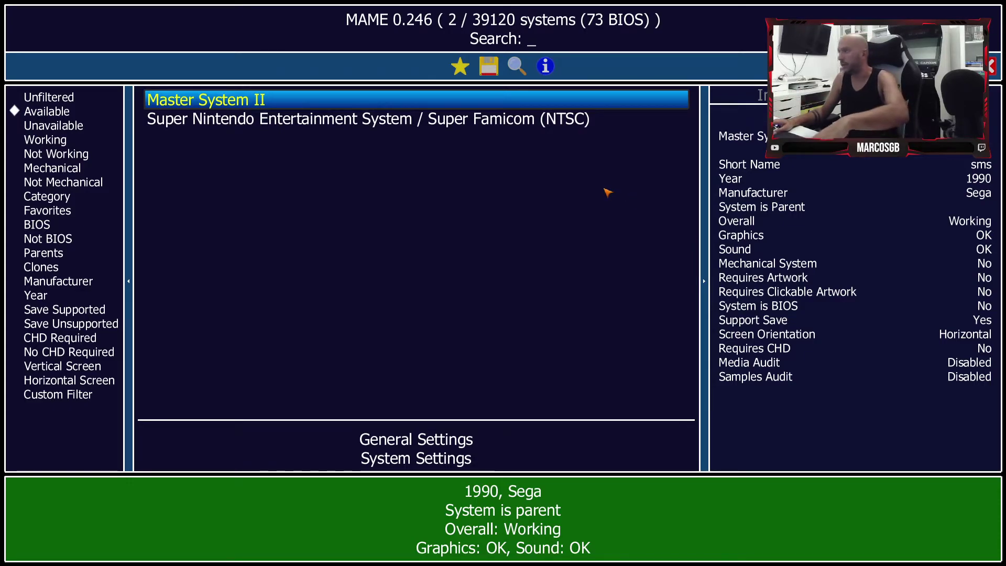
pyautogui.press('Return')
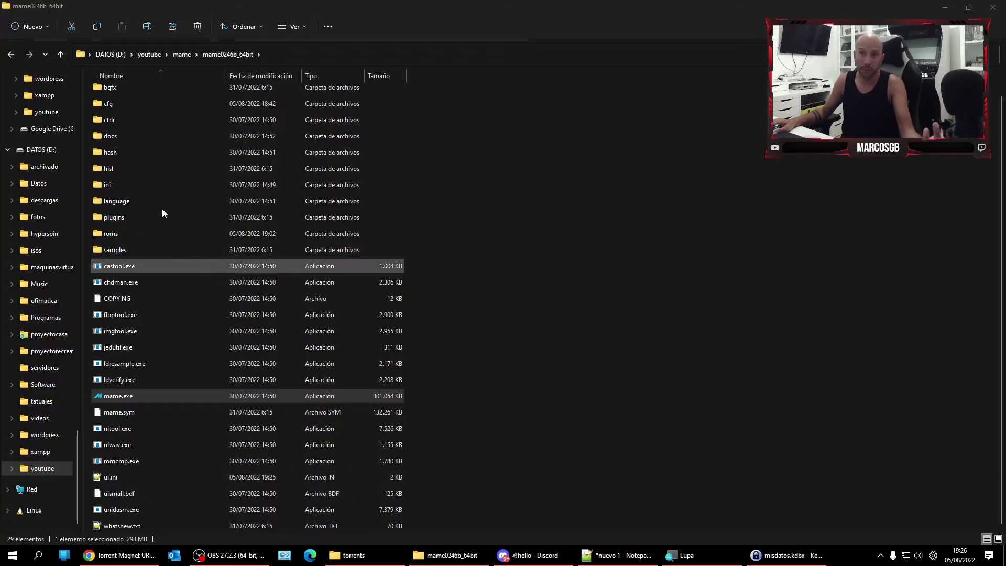
# - Review the sms folder and the BIOS zips starting with s in roms, and check the magnet link page in Chrome
pyautogui.doubleClick(146, 234)
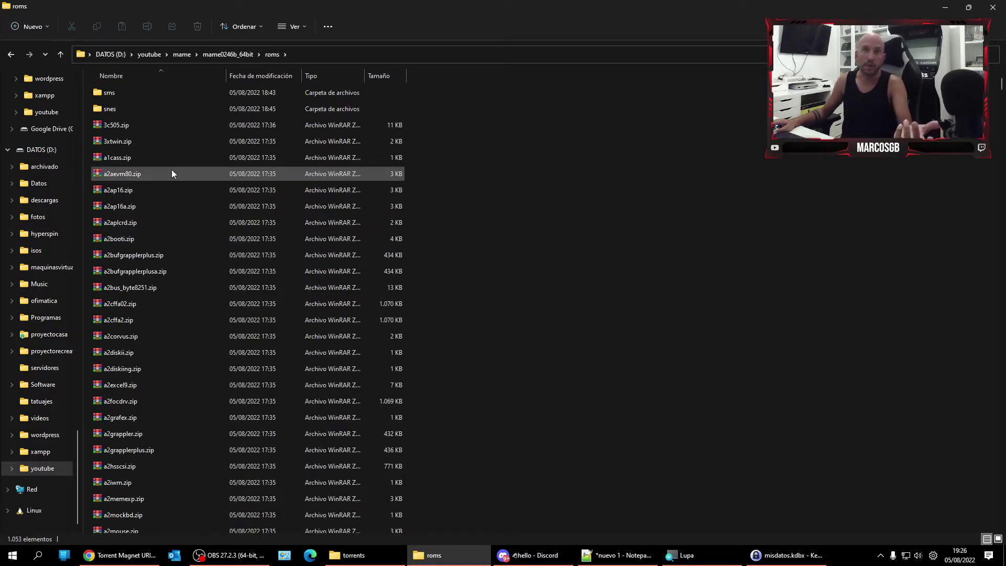
pyautogui.click(165, 90)
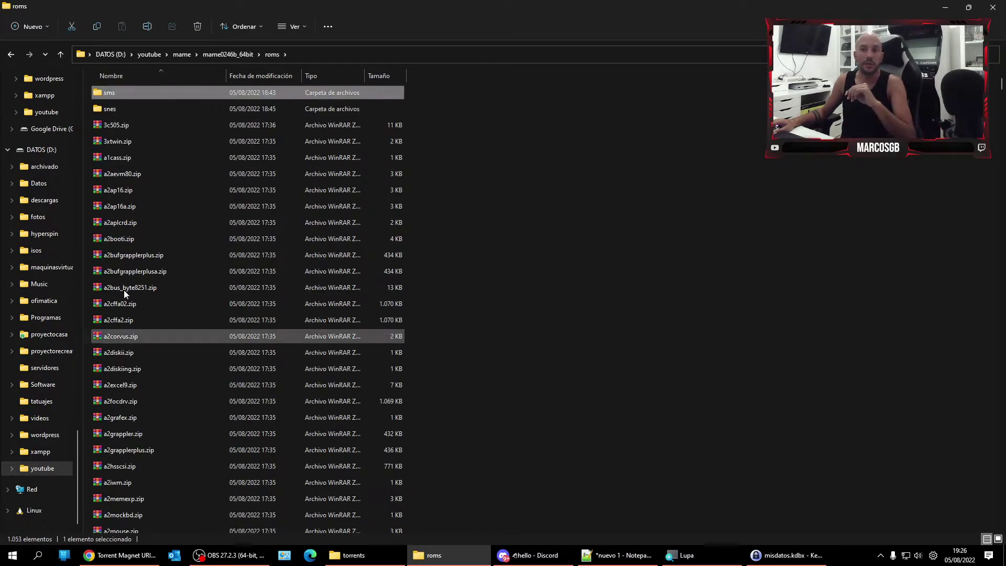
pyautogui.click(244, 291)
pyautogui.press('s')
pyautogui.click(231, 253)
pyautogui.scroll(-4, 231, 254)
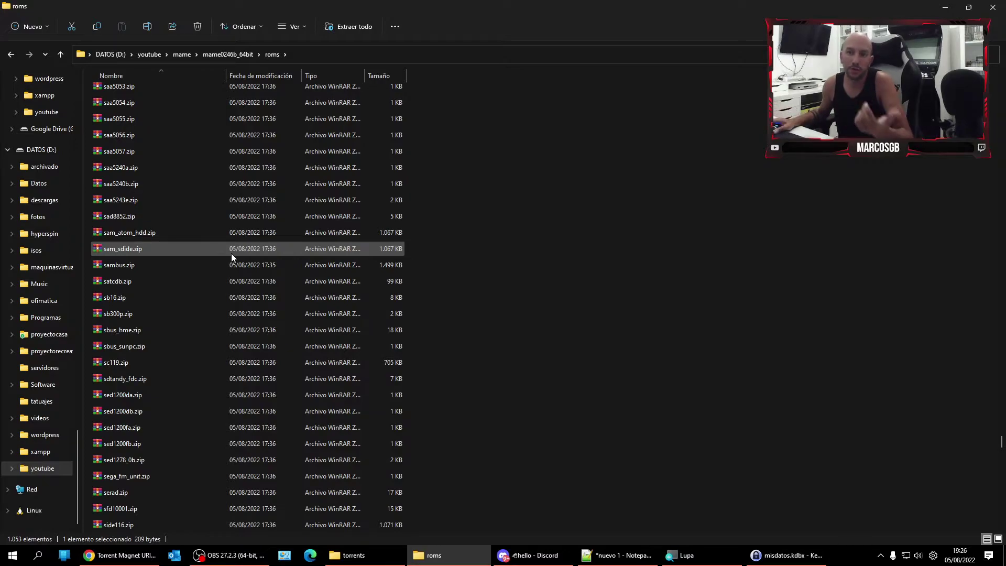
pyautogui.click(120, 555)
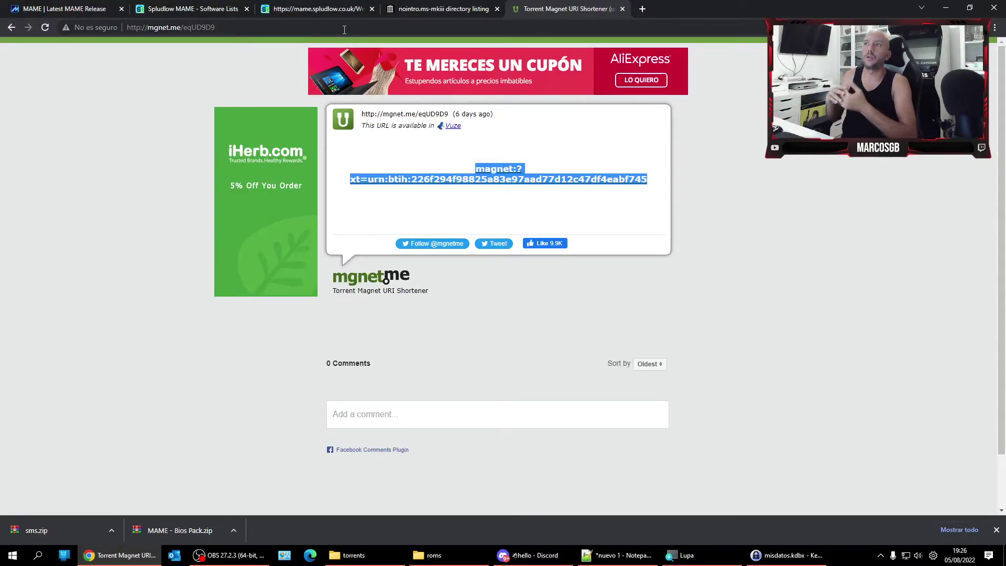
pyautogui.click(426, 557)
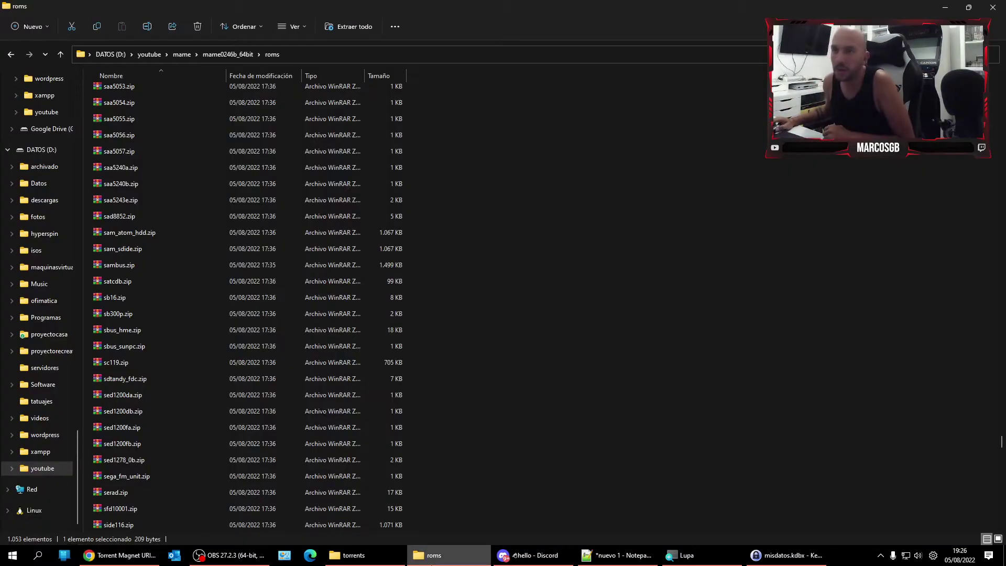
# - Go to the hyperspin folder on drive D: and launch HyperSpin.exe
pyautogui.click(152, 55)
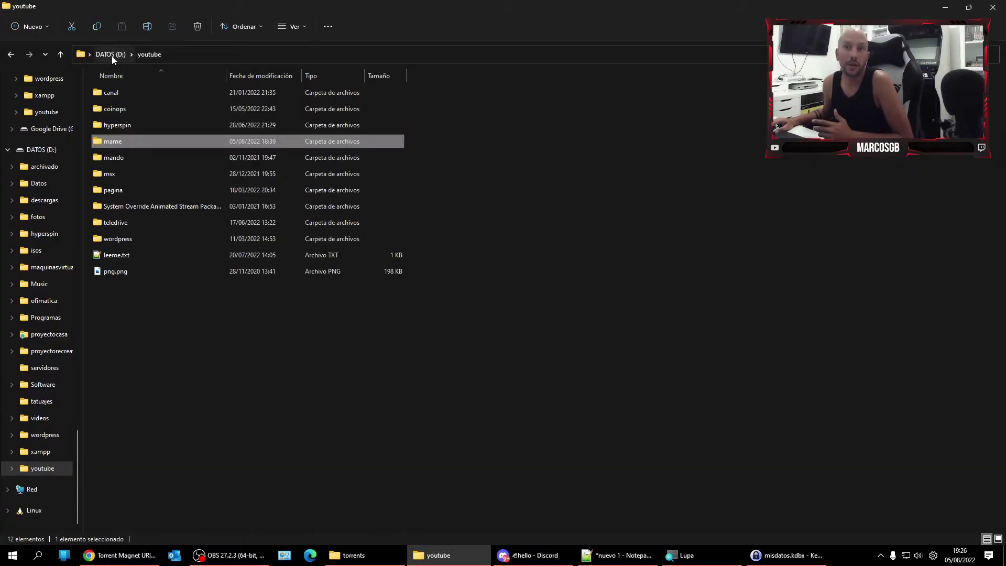
pyautogui.click(110, 54)
pyautogui.doubleClick(118, 159)
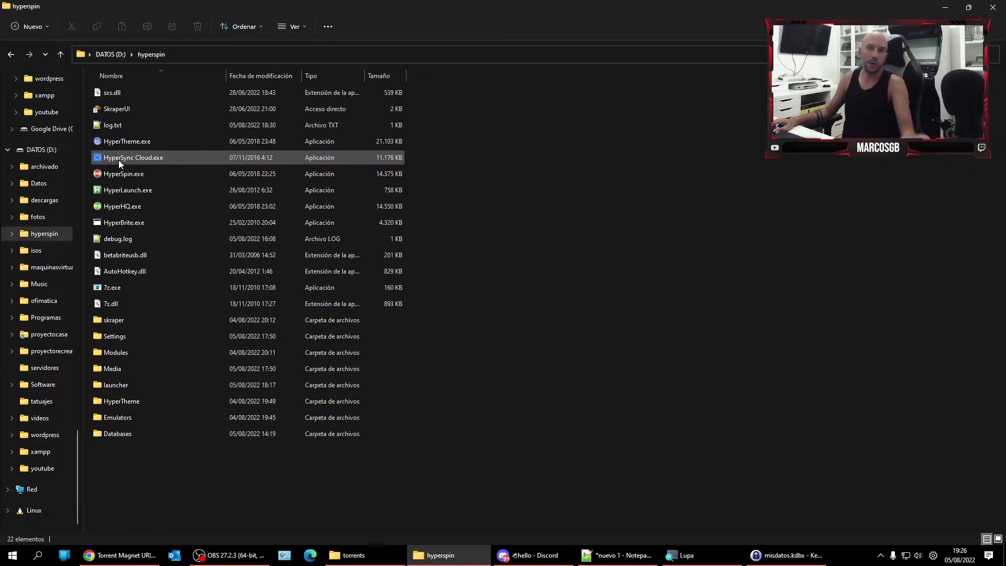
pyautogui.doubleClick(180, 173)
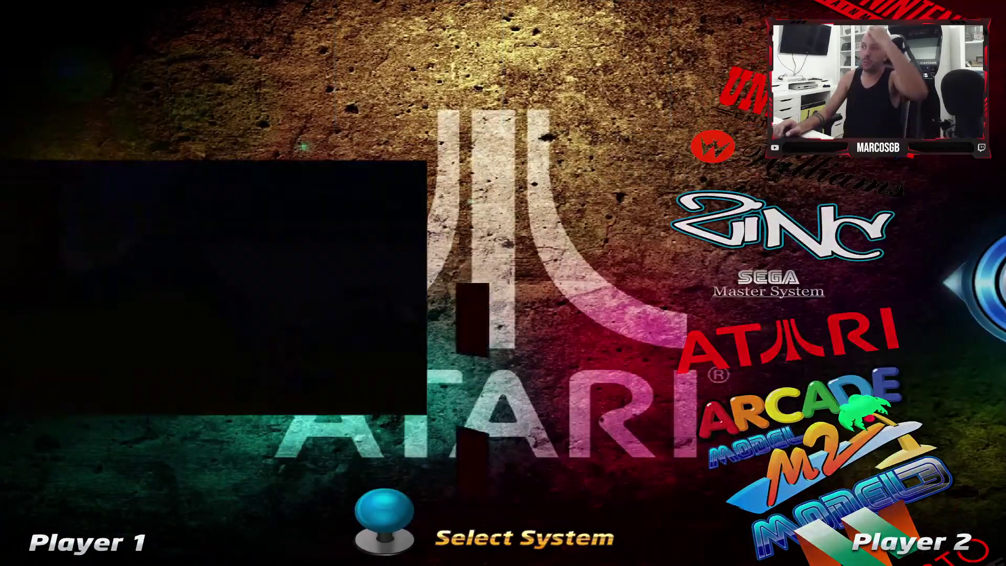
# - Leave the Atari system's wheel and open the Sega Master System game wheel
pyautogui.press('Return')
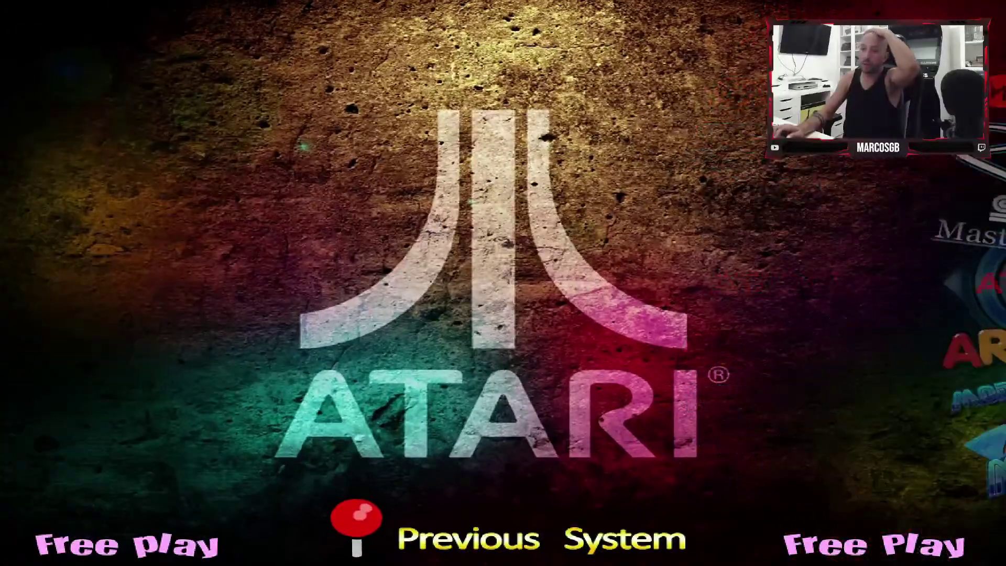
pyautogui.press('Escape')
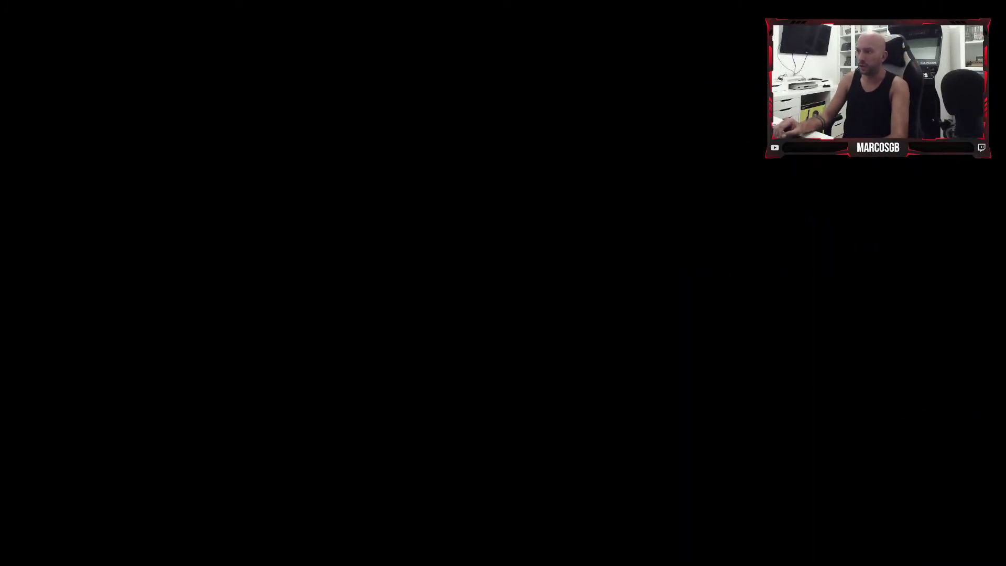
pyautogui.press('Return')
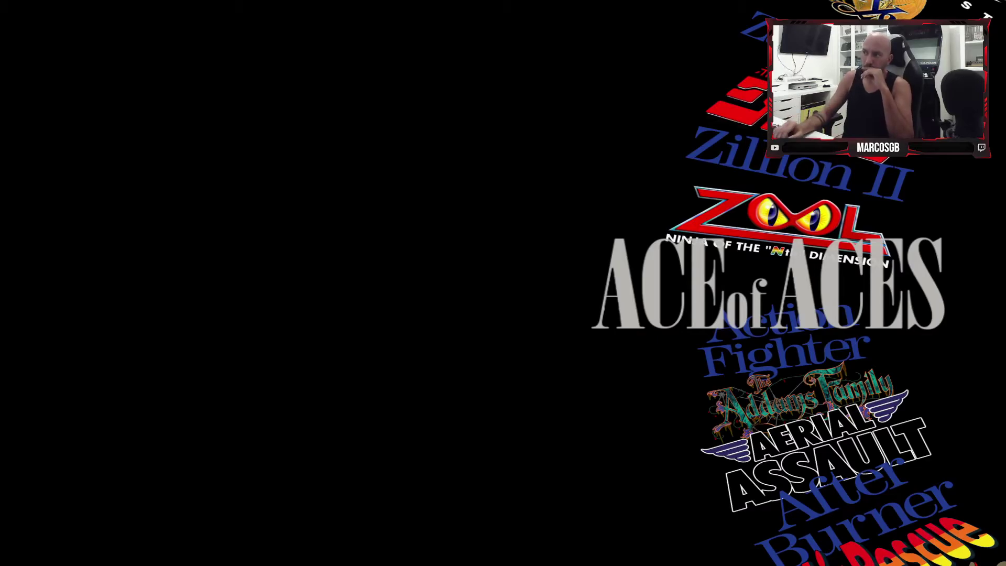
# - Browse the wheel backwards to Wonder Boy in Monster World (Europe), try to launch it, and exit
pyautogui.press('Up')
pyautogui.press('Up')
pyautogui.press('Up')
pyautogui.press('Up')
pyautogui.press('Up')
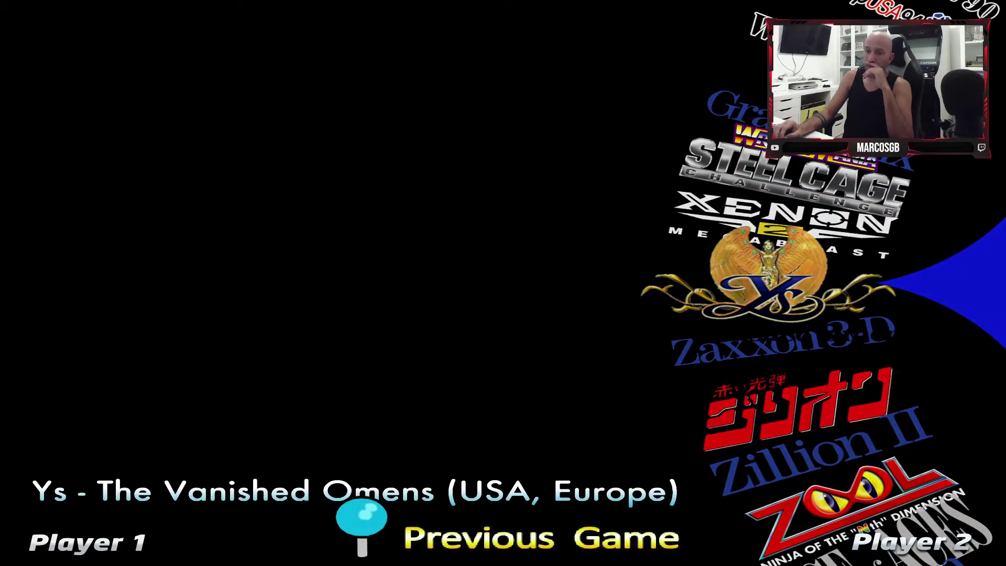
pyautogui.press('Up')
pyautogui.press('Up')
pyautogui.press('Up')
pyautogui.press('Up')
pyautogui.press('Up')
pyautogui.press('Up')
pyautogui.press('Up')
pyautogui.press('Up')
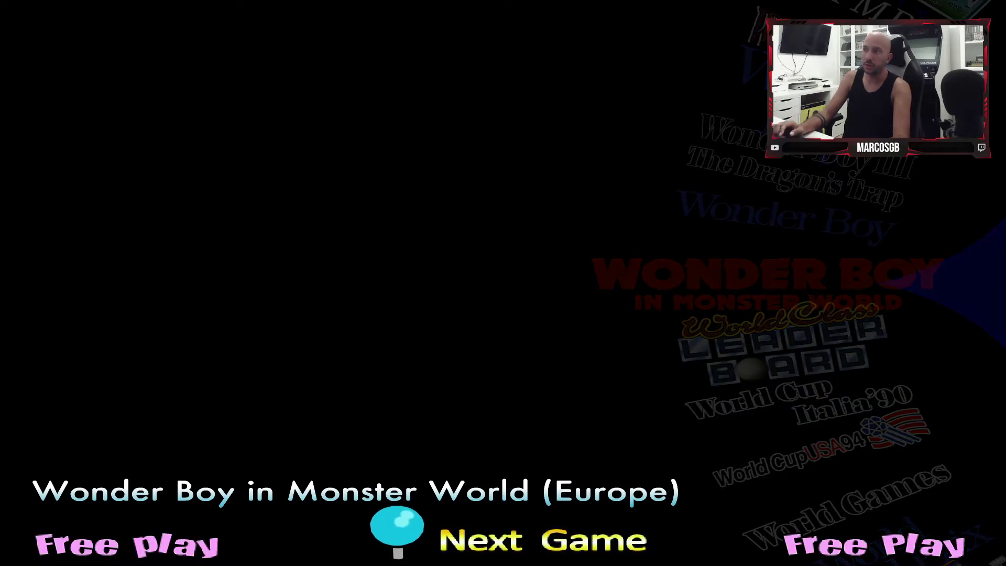
pyautogui.press('Return')
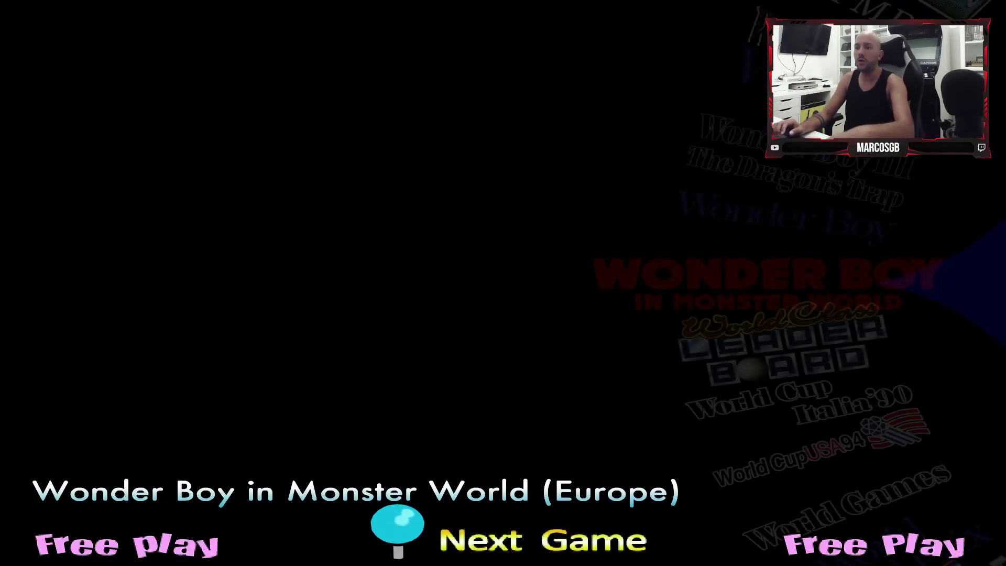
pyautogui.press('Escape')
# - Switch to the nointro.ms-mkiii listing in Chrome and download Alex Kidd in Miracle World (USA, Europe).7z
pyautogui.hotkey('alt', 'Tab')
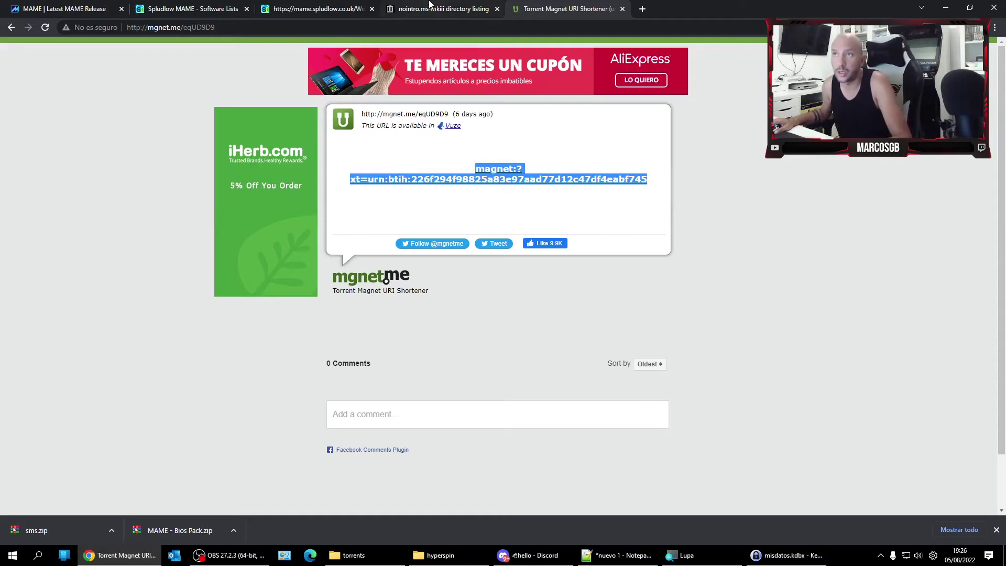
pyautogui.click(445, 8)
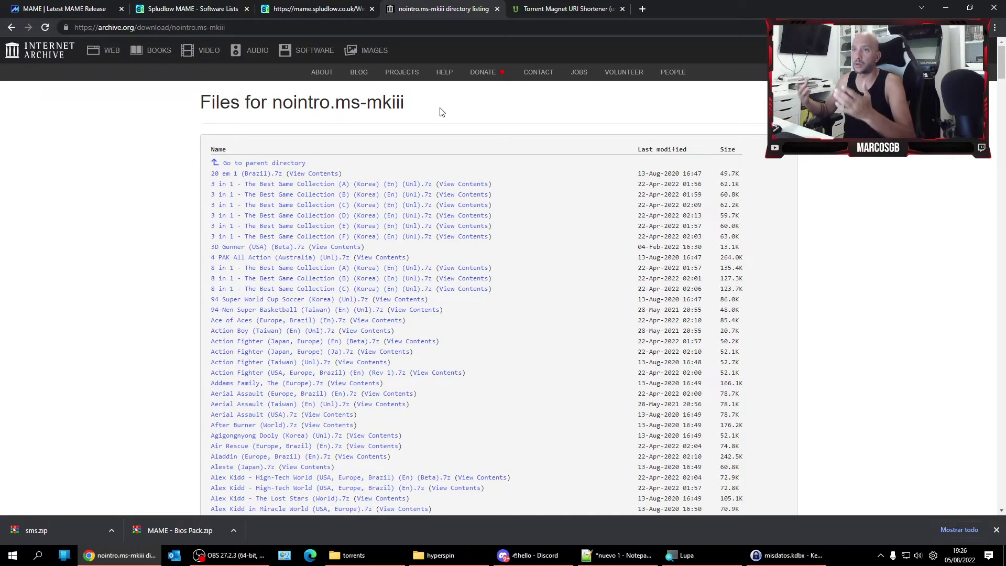
pyautogui.scroll(-1, 464, 249)
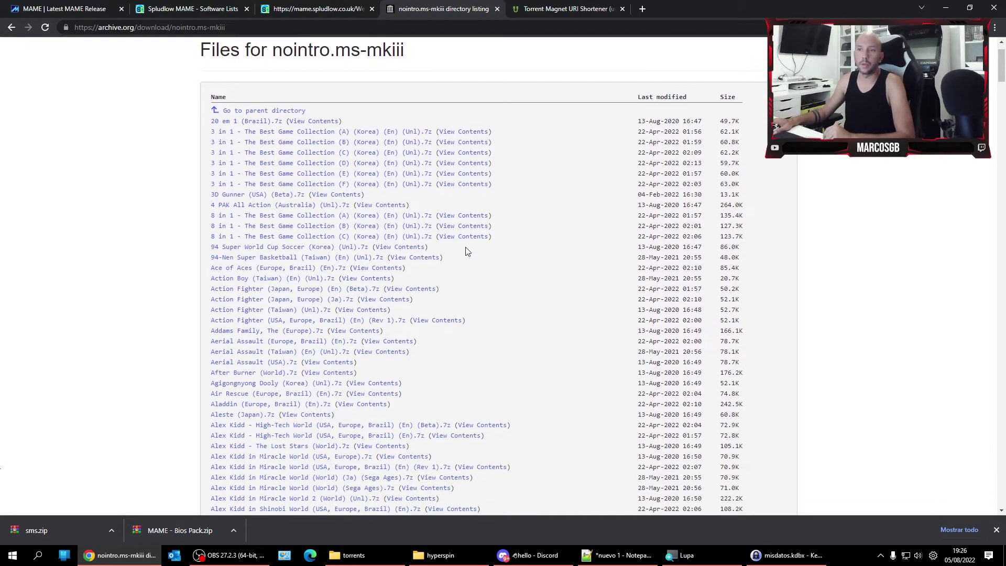
pyautogui.scroll(-3, 573, 310)
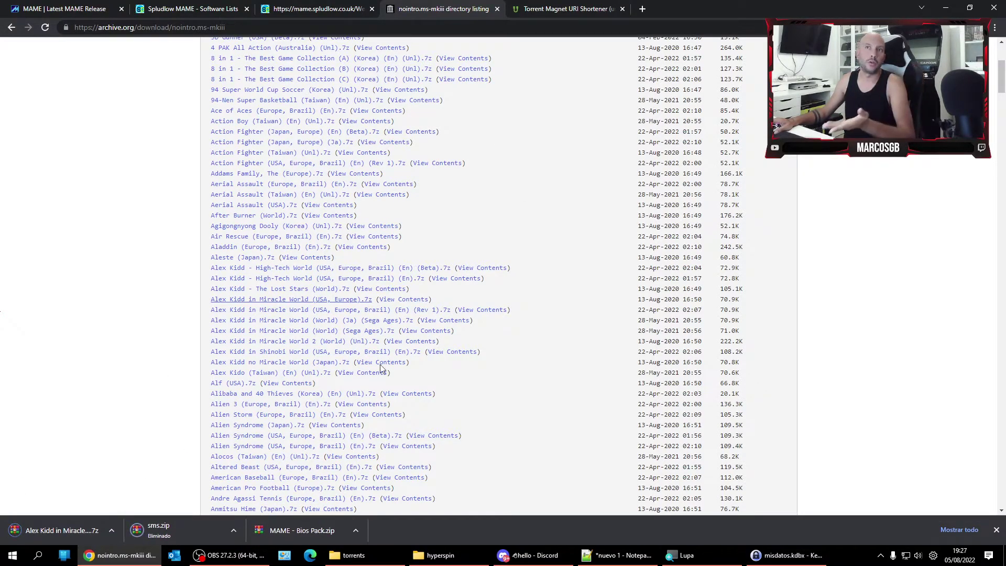
# - Show the downloaded Alex Kidd archive in the descargas folder and cut it
pyautogui.click(111, 530)
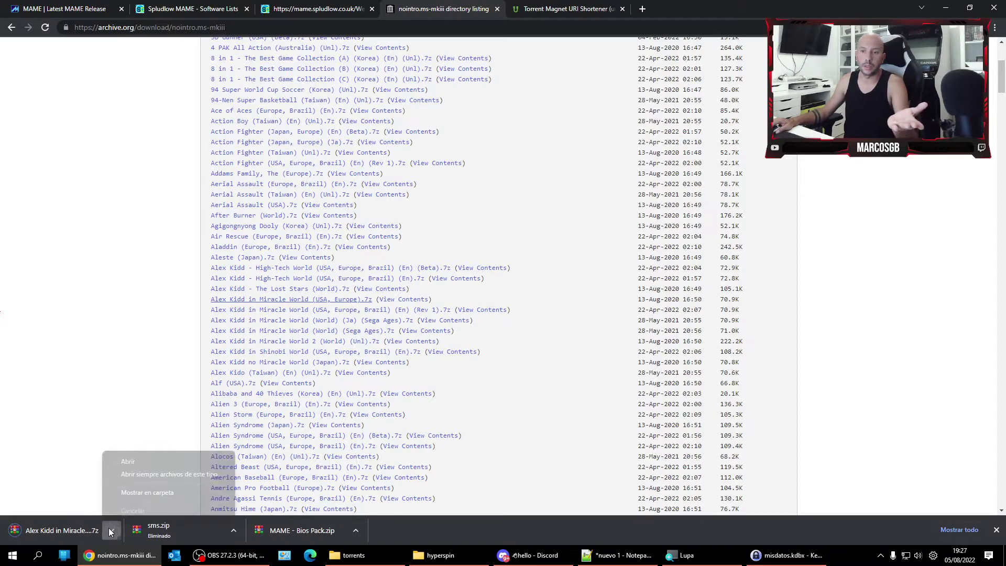
pyautogui.click(132, 492)
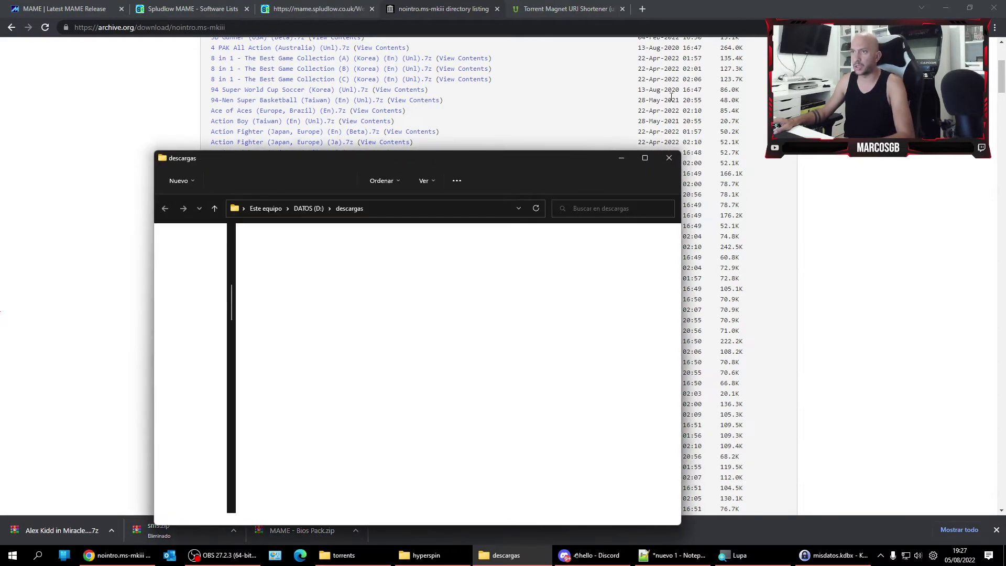
pyautogui.doubleClick(531, 153)
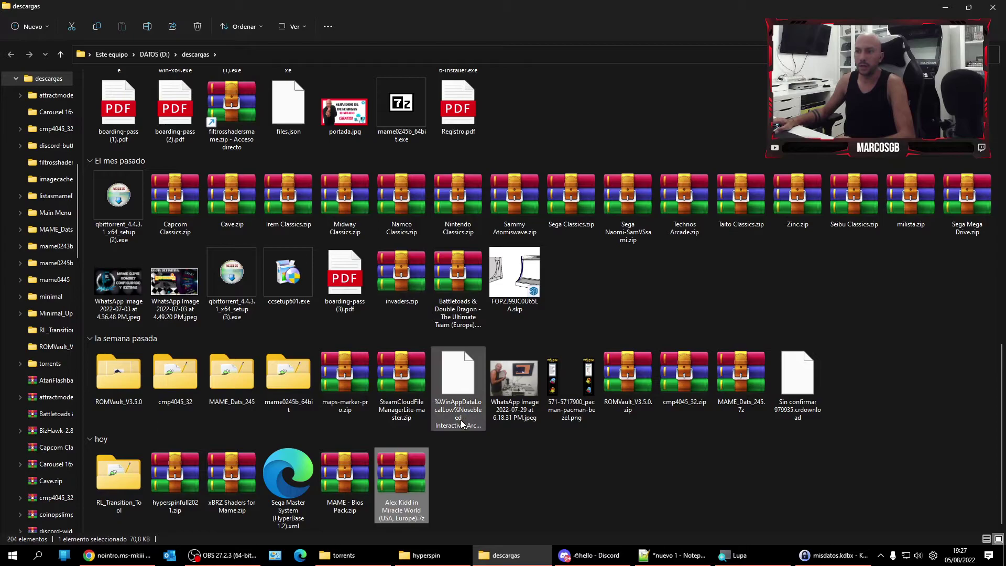
pyautogui.hotkey('ctrl', 'x')
# - Go to the roms folder under Emulators, Sega Master System in the hyperspin directory
pyautogui.click(426, 555)
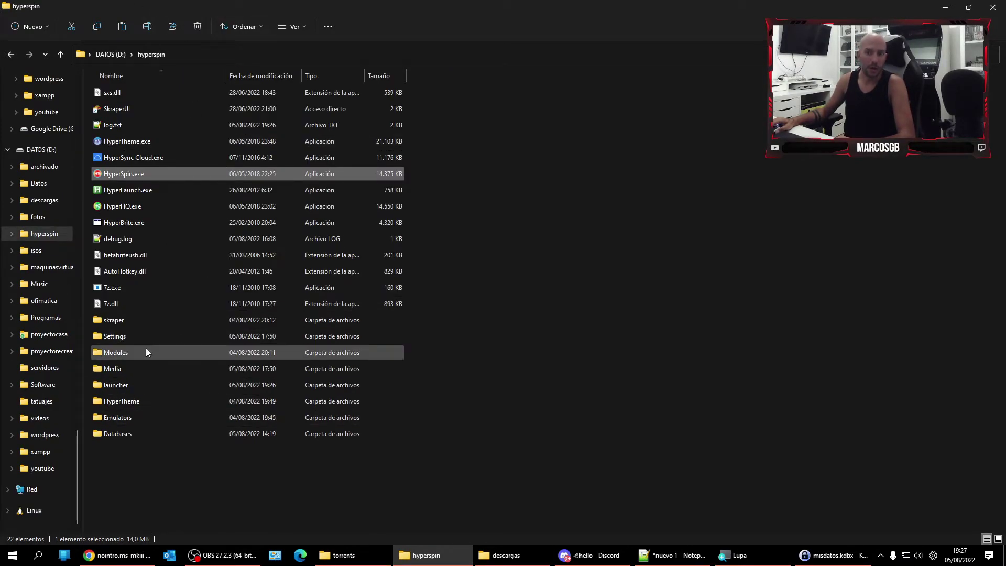
pyautogui.doubleClick(132, 417)
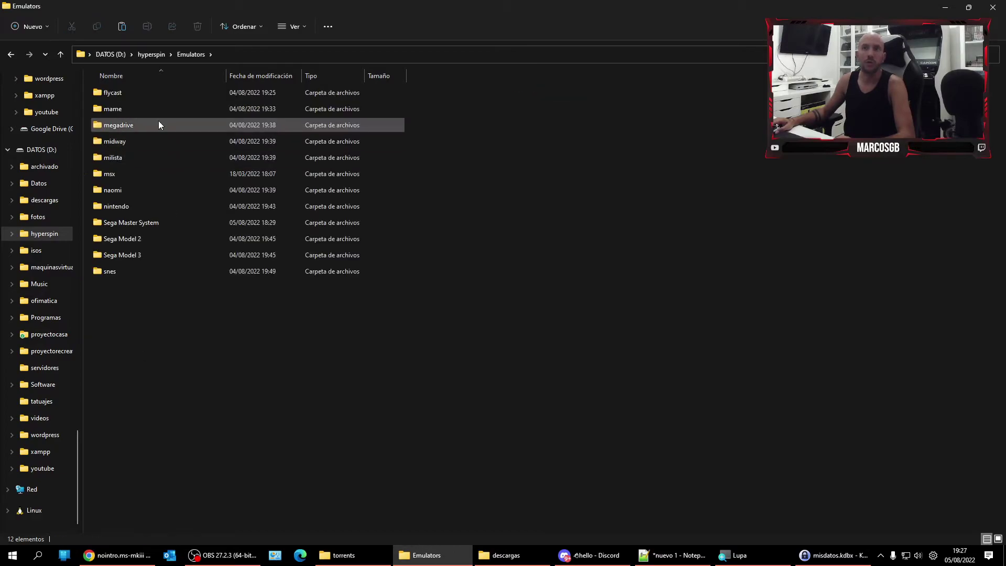
pyautogui.click(140, 219)
pyautogui.doubleClick(140, 218)
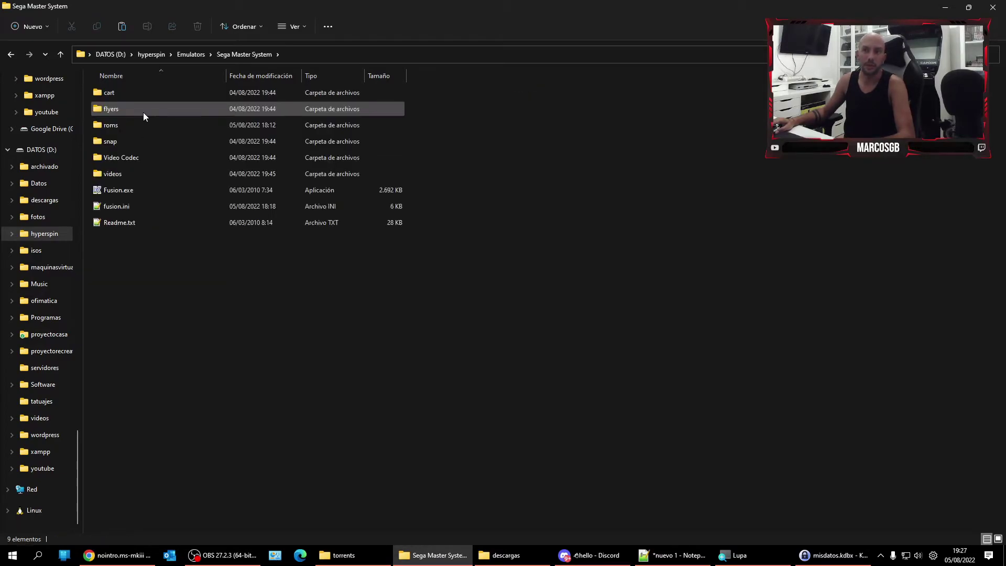
pyautogui.press('Return')
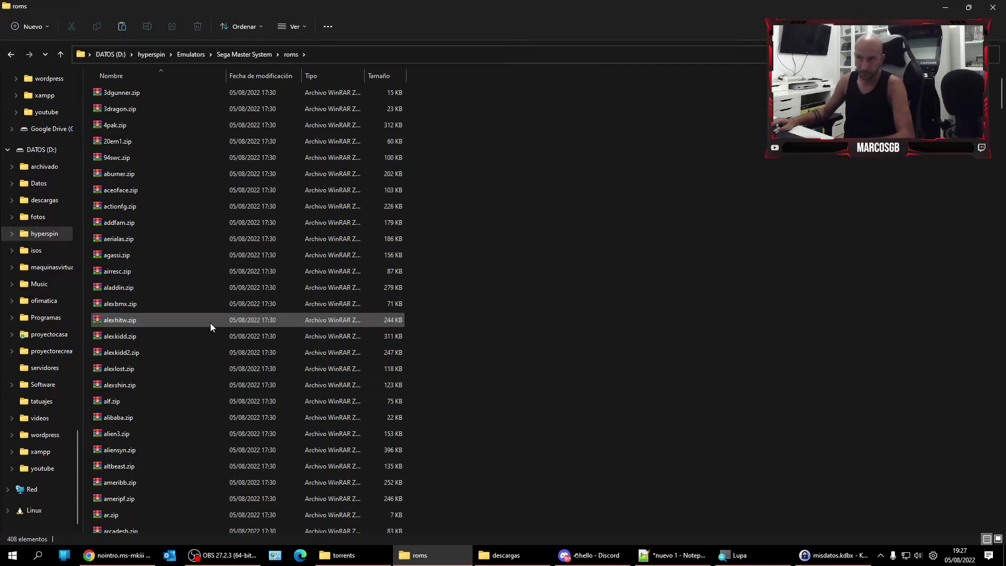
# - Delete all existing ROM zips from the roms folder and paste the Alex Kidd in Miracle World archive there
pyautogui.hotkey('ctrl', 'a')
pyautogui.press('Delete')
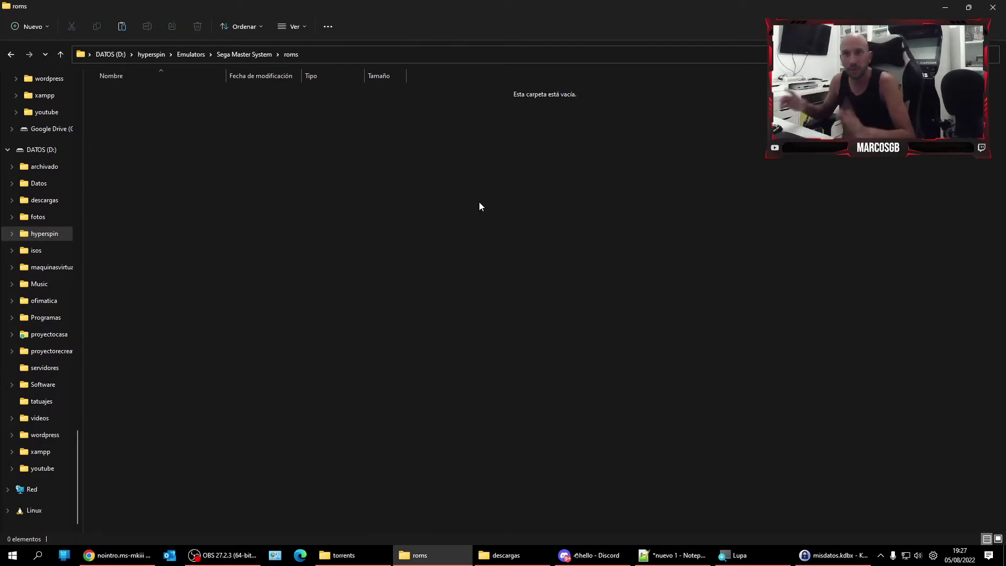
pyautogui.hotkey('ctrl', 'v')
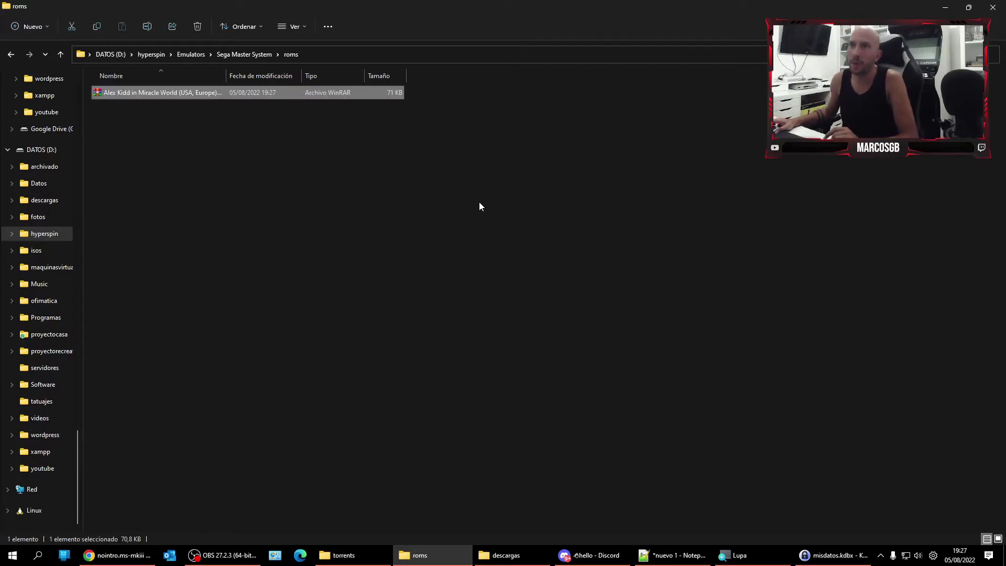
# - Go to the RocketLauncherUI folder inside hyperspin's launcher folder and run RocketLauncherUI.exe
pyautogui.click(252, 53)
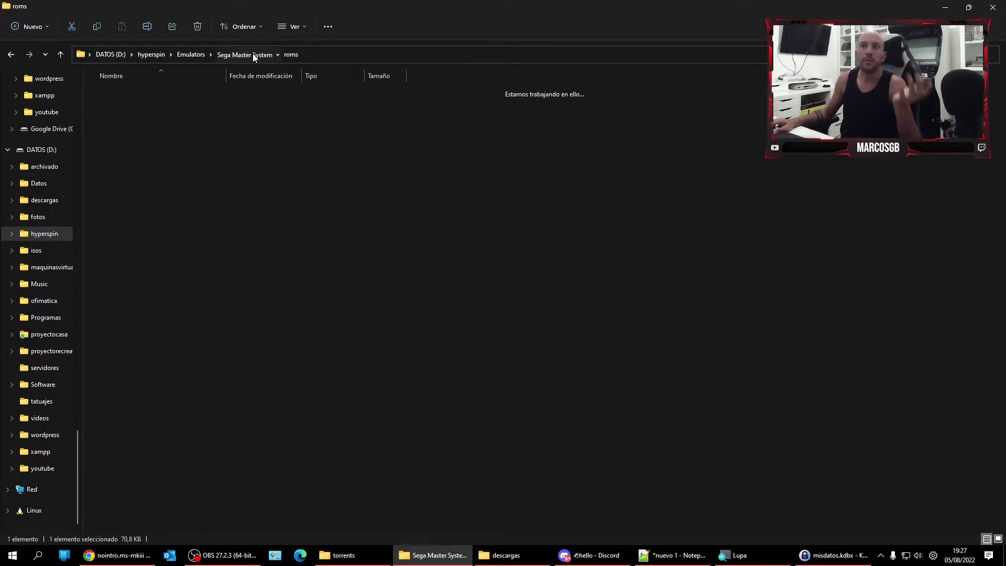
pyautogui.click(189, 53)
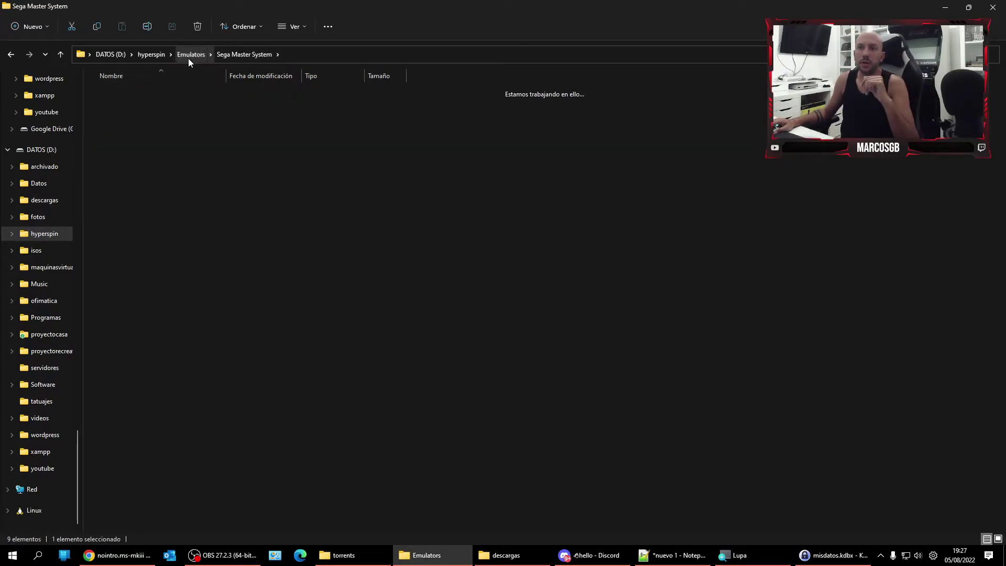
pyautogui.click(151, 54)
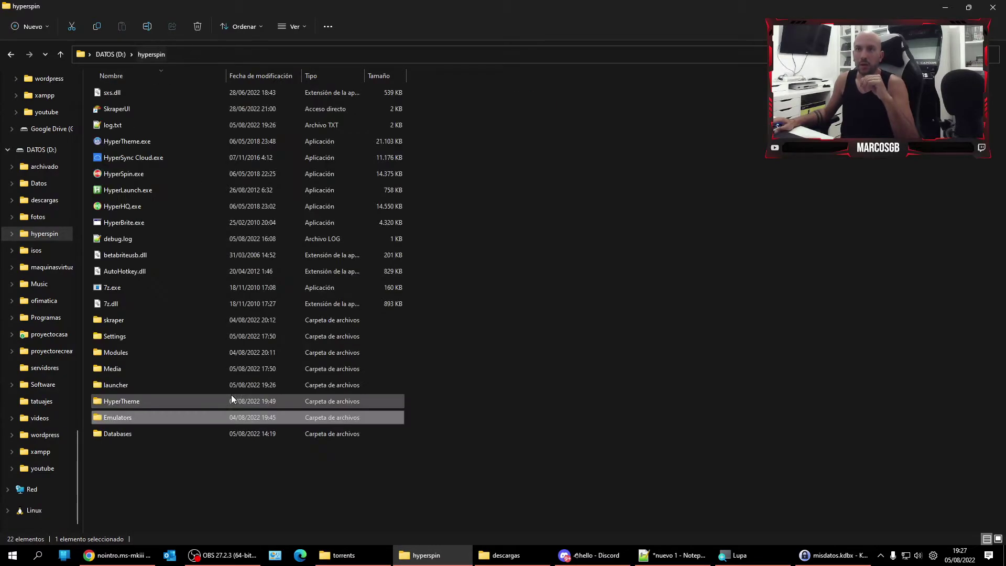
pyautogui.click(138, 384)
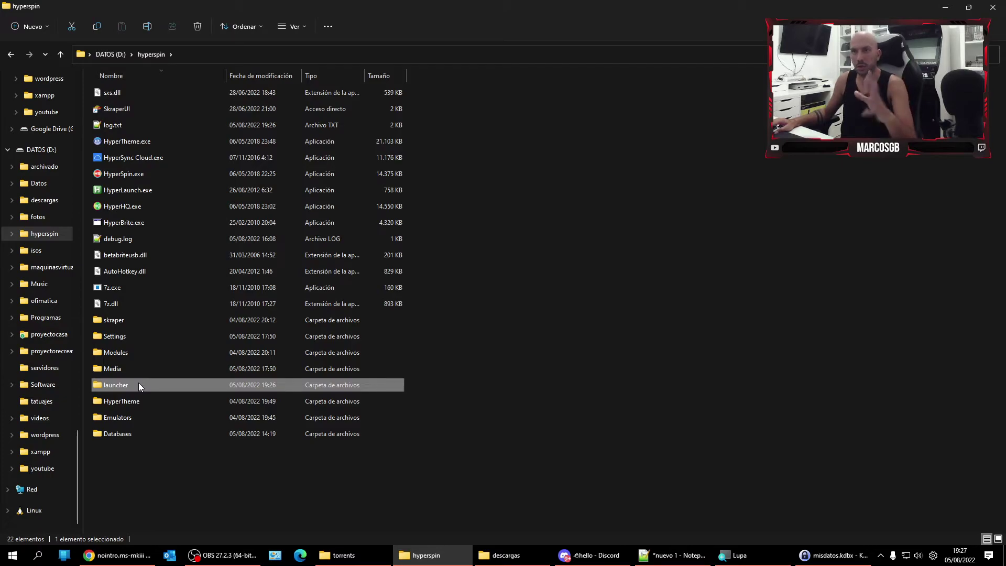
pyautogui.doubleClick(138, 384)
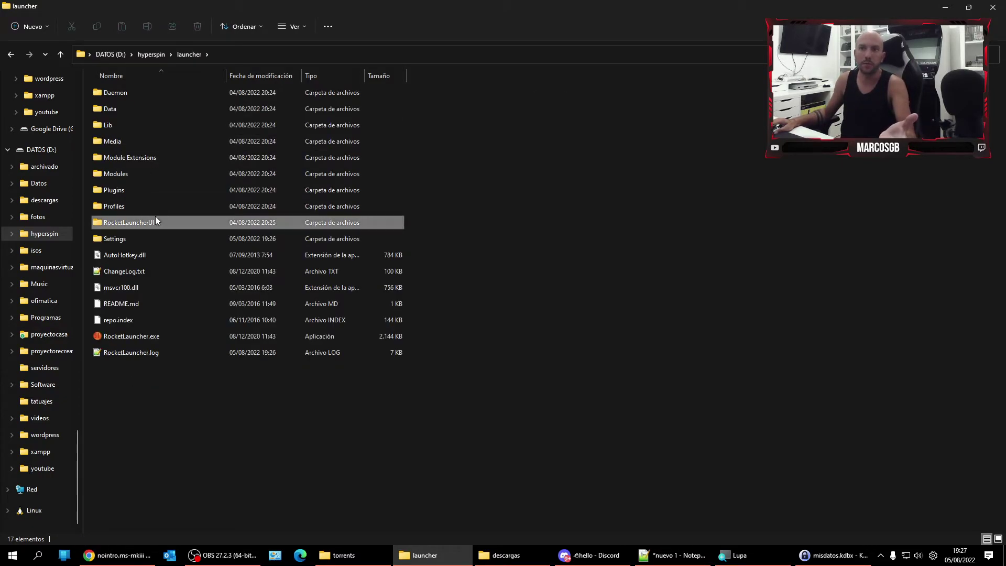
pyautogui.doubleClick(155, 220)
pyautogui.click(160, 243)
pyautogui.doubleClick(161, 243)
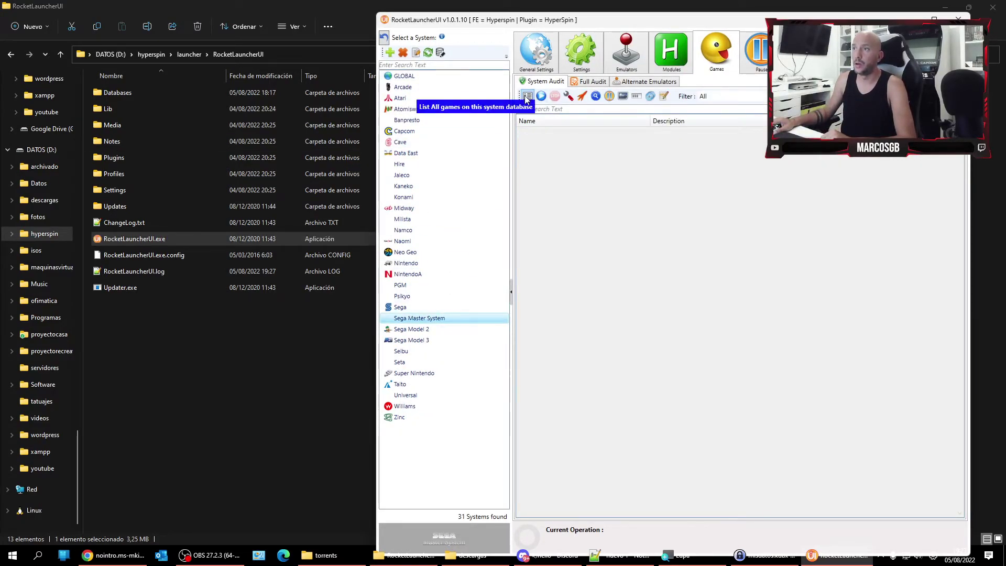
# - List all games in the Sega Master System database, maximize the window, and run the game audit
pyautogui.click(527, 96)
pyautogui.click(949, 18)
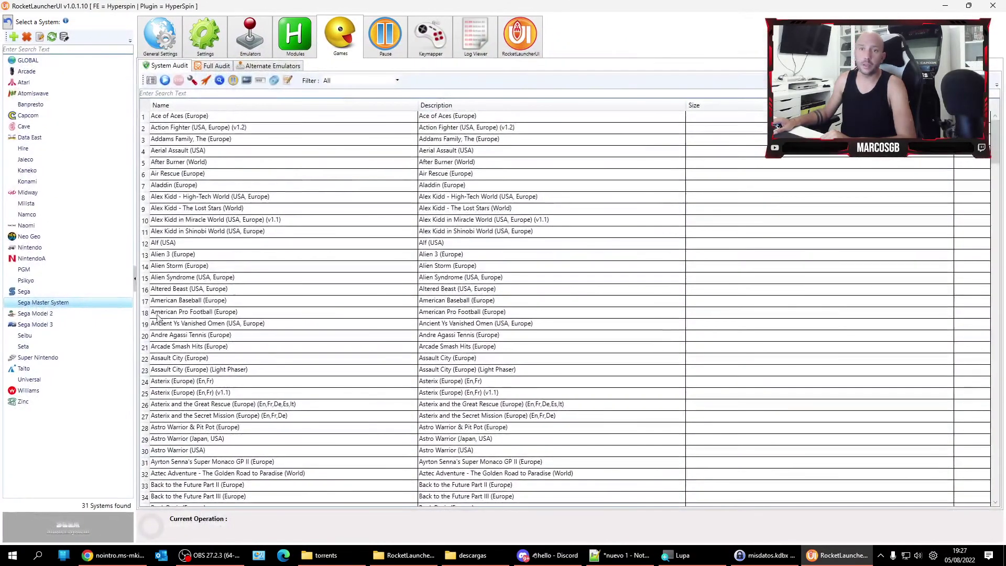
pyautogui.click(164, 80)
# - Look through the audit list and select the Alex Kidd in Miracle World (USA, Europe) (v1.1) entry
pyautogui.scroll(-8, 269, 220)
pyautogui.scroll(-20, 270, 220)
pyautogui.scroll(10, 270, 220)
pyautogui.scroll(19, 271, 218)
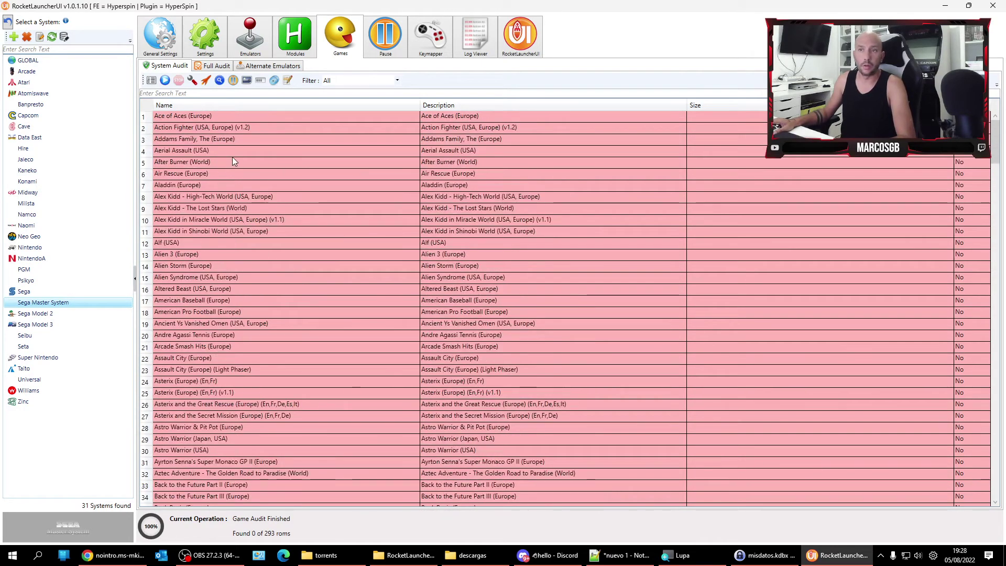
pyautogui.click(229, 197)
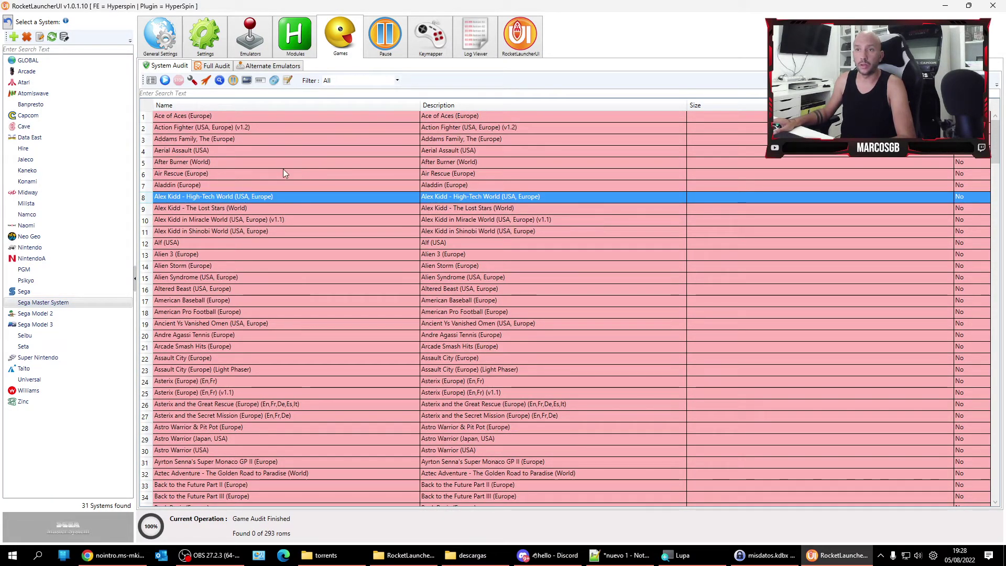
pyautogui.click(218, 222)
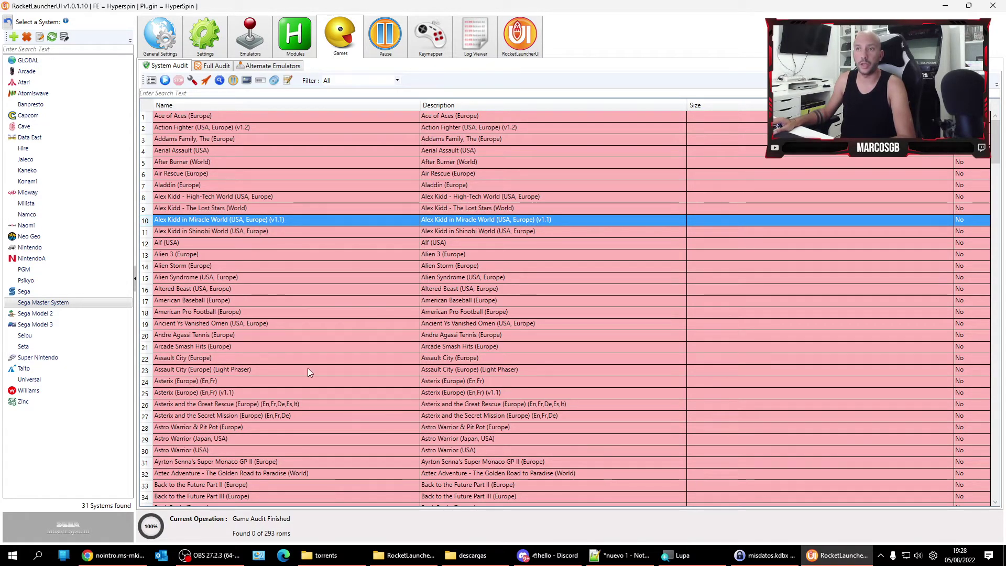
# - Switch to File Explorer and go to the Emulators folder inside hyperspin on drive D
pyautogui.click(340, 558)
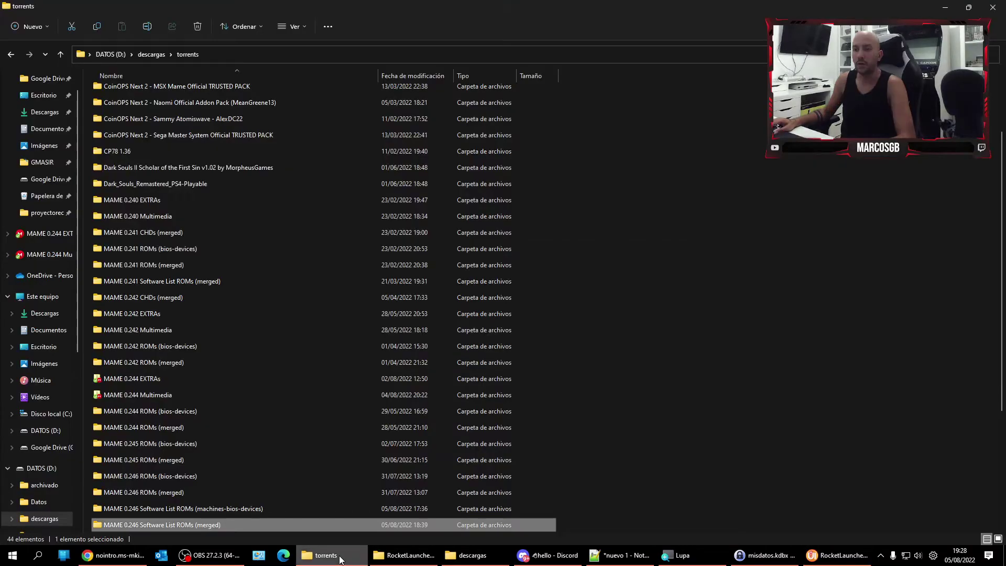
pyautogui.click(393, 557)
pyautogui.click(461, 556)
pyautogui.click(394, 557)
pyautogui.click(164, 54)
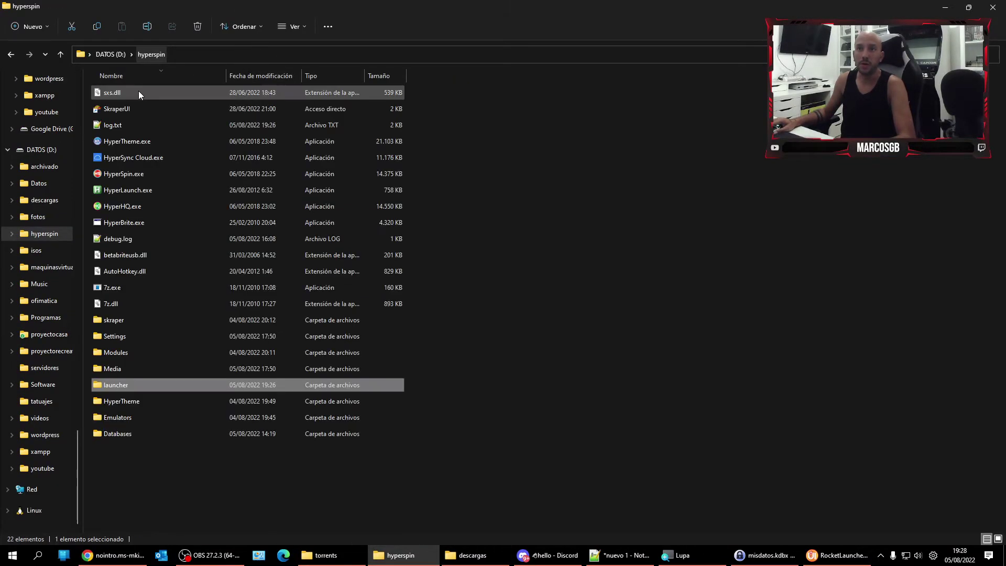
pyautogui.click(114, 55)
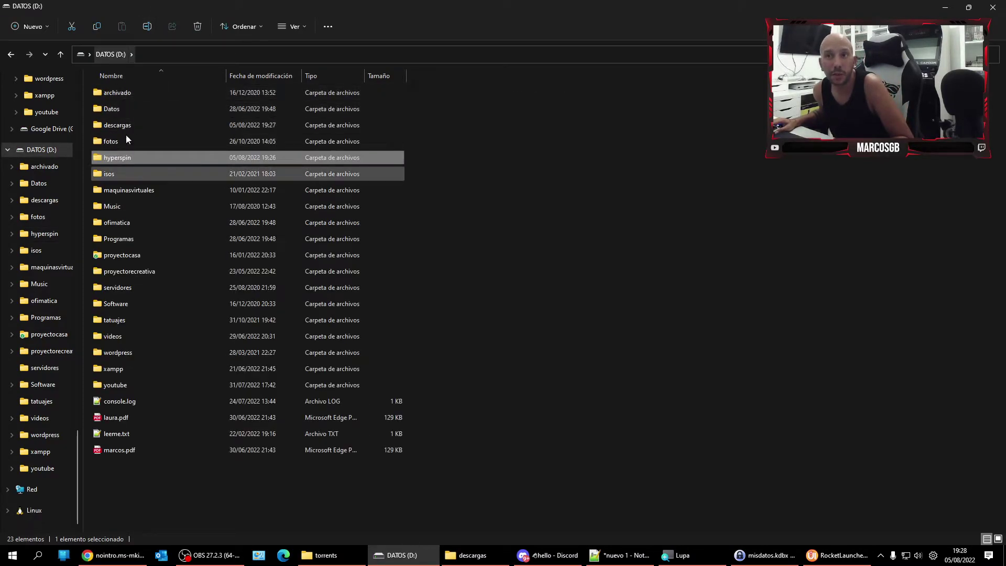
pyautogui.doubleClick(115, 158)
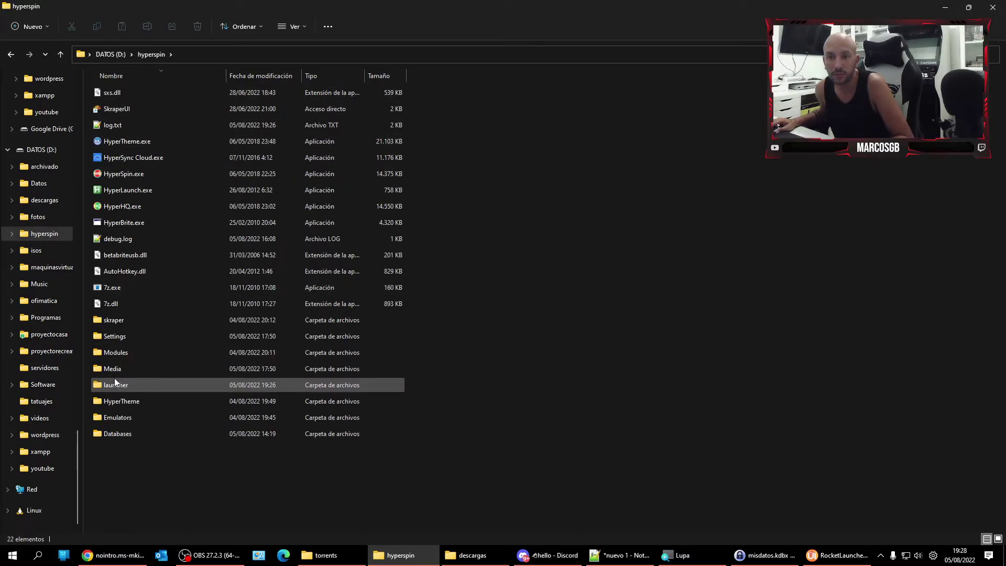
pyautogui.doubleClick(121, 415)
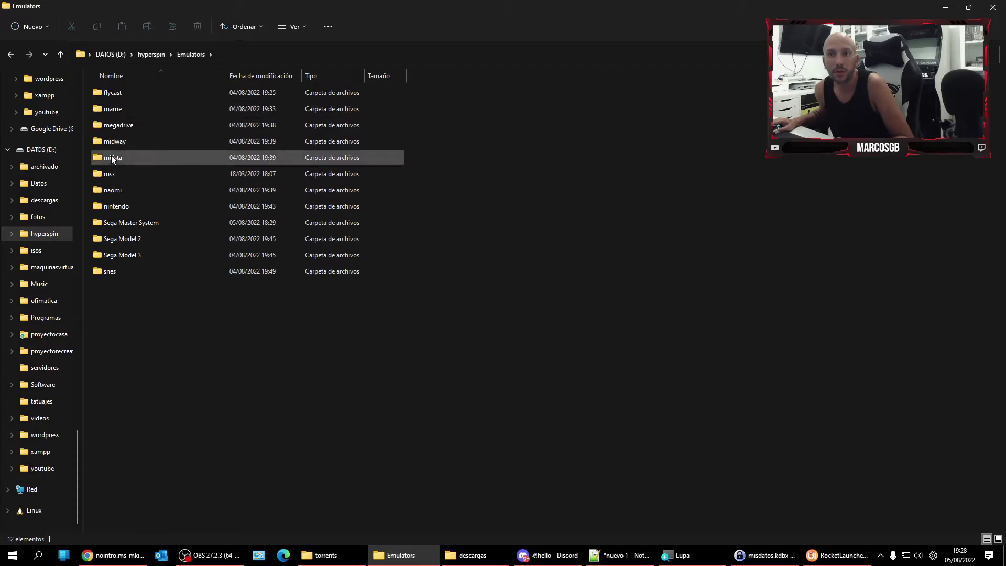
# - Open the roms folder inside Sega Master System and widen the name column to read the full archive name
pyautogui.click(110, 206)
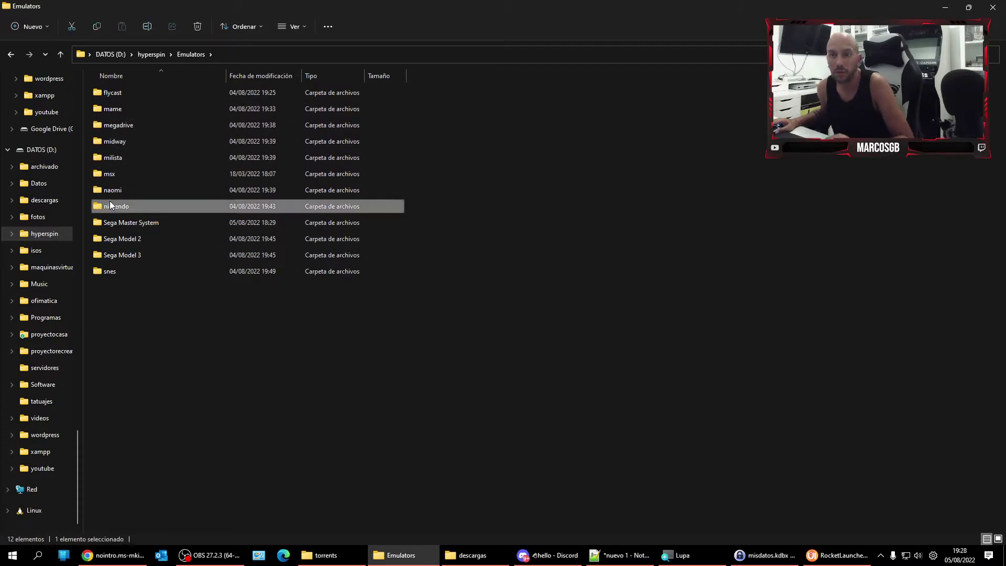
pyautogui.click(115, 109)
pyautogui.click(120, 120)
pyautogui.press('m')
pyautogui.press('m')
pyautogui.press('m')
pyautogui.press('m')
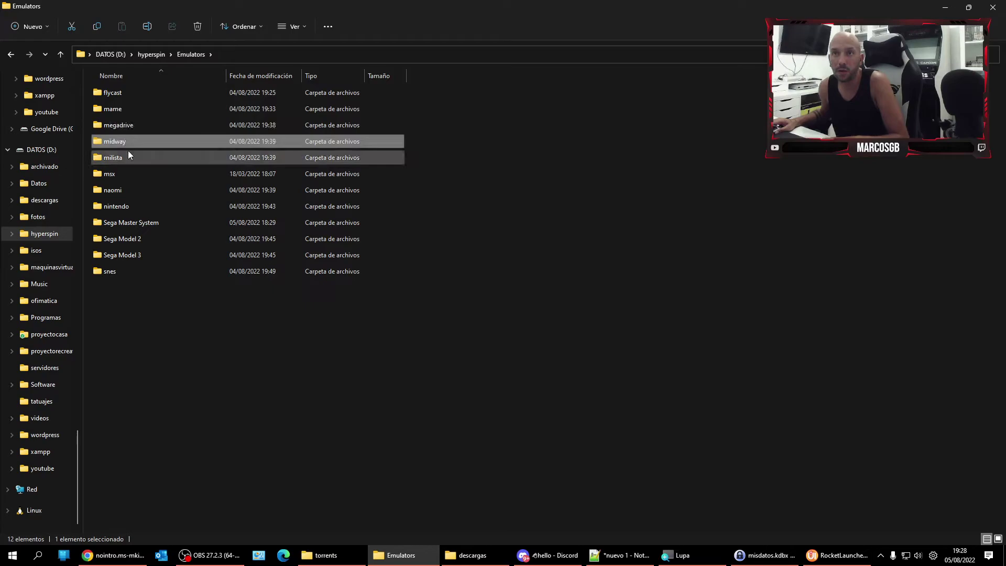
pyautogui.press('m')
pyautogui.press('m')
pyautogui.press('m')
pyautogui.press('m')
pyautogui.press('m')
pyautogui.doubleClick(148, 225)
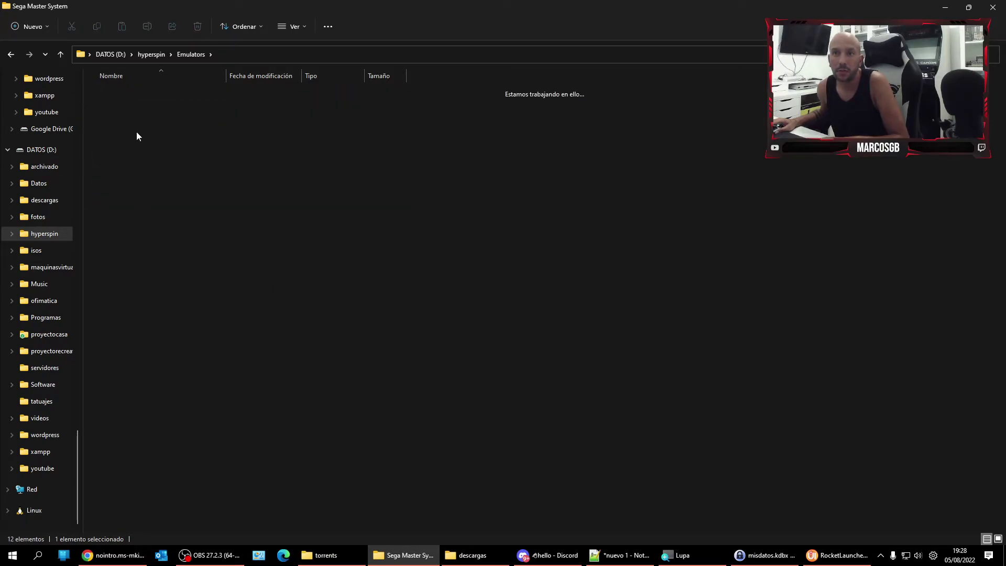
pyautogui.doubleClick(146, 124)
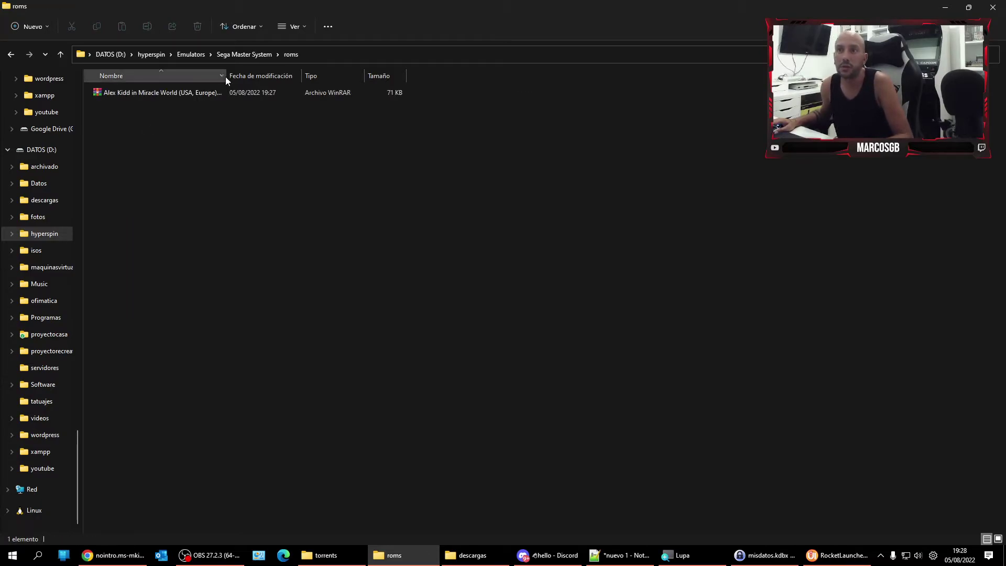
pyautogui.moveTo(226, 75); pyautogui.dragTo(319, 74)
# - Switch to RocketLauncherUI and check the exact name of the Alex Kidd in Miracle World entry in the audit list
pyautogui.hotkey('alt', 'Tab')
pyautogui.hotkey('alt', 'Tab')
pyautogui.press('Tab')
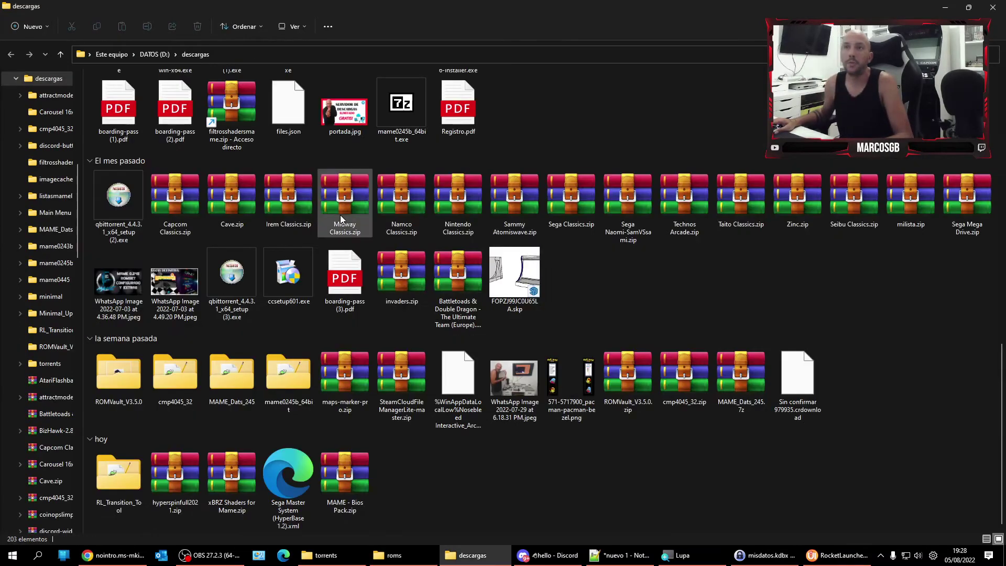
# - In the roms folder, rename the Alex Kidd archive as Alex Kidd in Miracle World (USA, Europe)(1.1).7z
pyautogui.hotkey('alt', 'Tab')
pyautogui.click(703, 205)
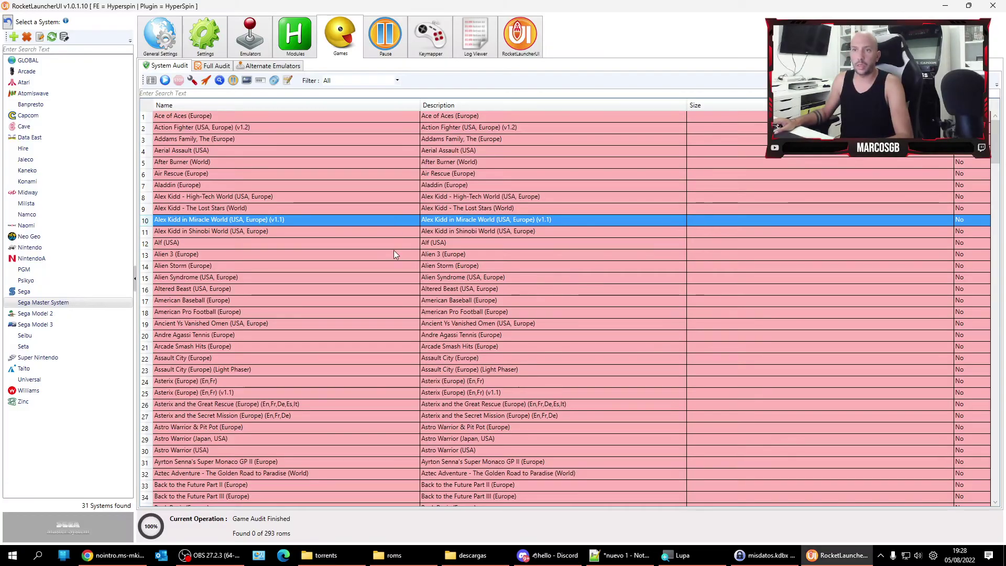
pyautogui.doubleClick(311, 217)
pyautogui.hotkey('alt', 'Tab')
pyautogui.hotkey('alt', 'Tab')
pyautogui.hotkey('alt', 'Tab')
pyautogui.hotkey('alt', 'Tab')
pyautogui.hotkey('alt', 'Tab')
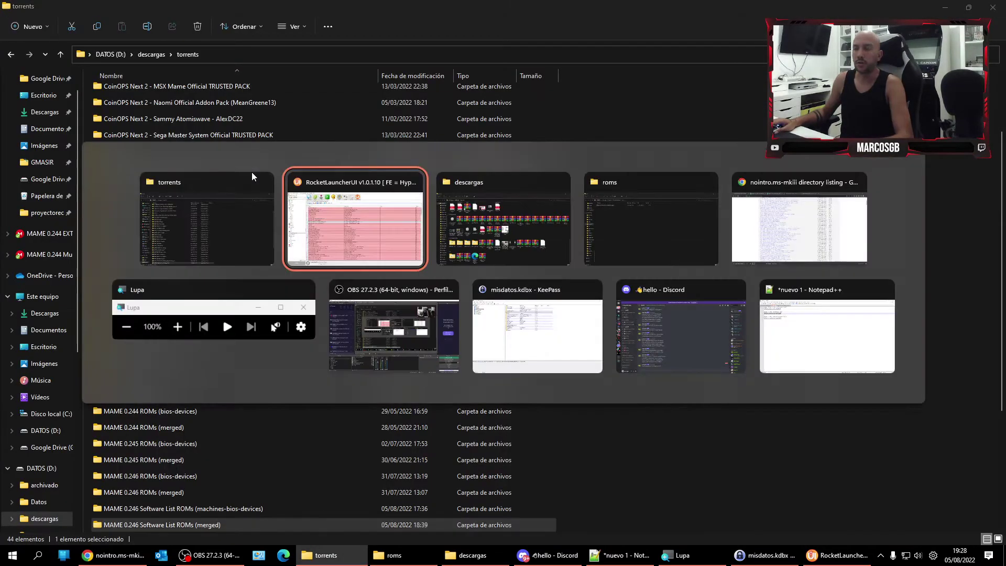
pyautogui.click(609, 217)
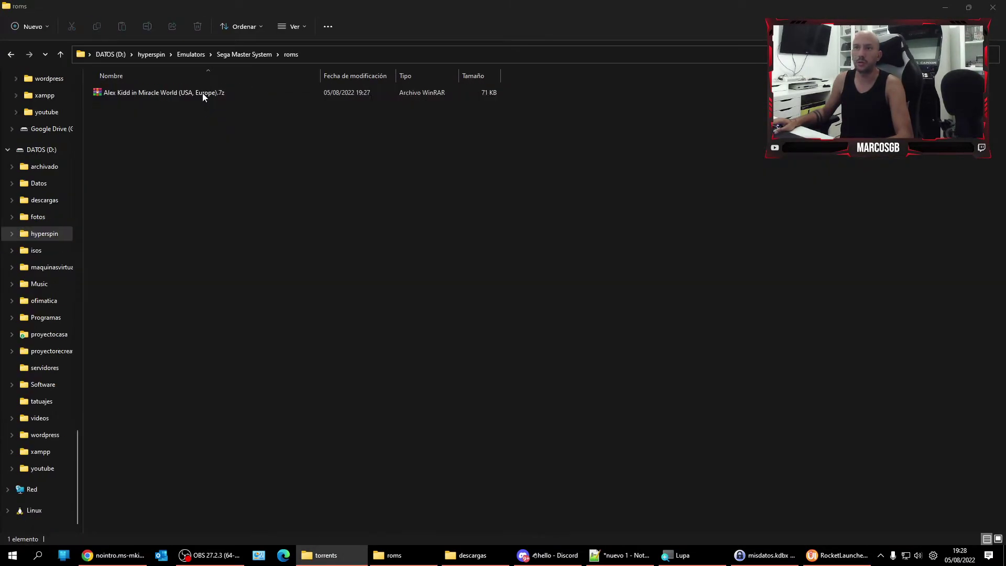
pyautogui.click(203, 93)
pyautogui.rightClick(203, 92)
pyautogui.click(292, 385)
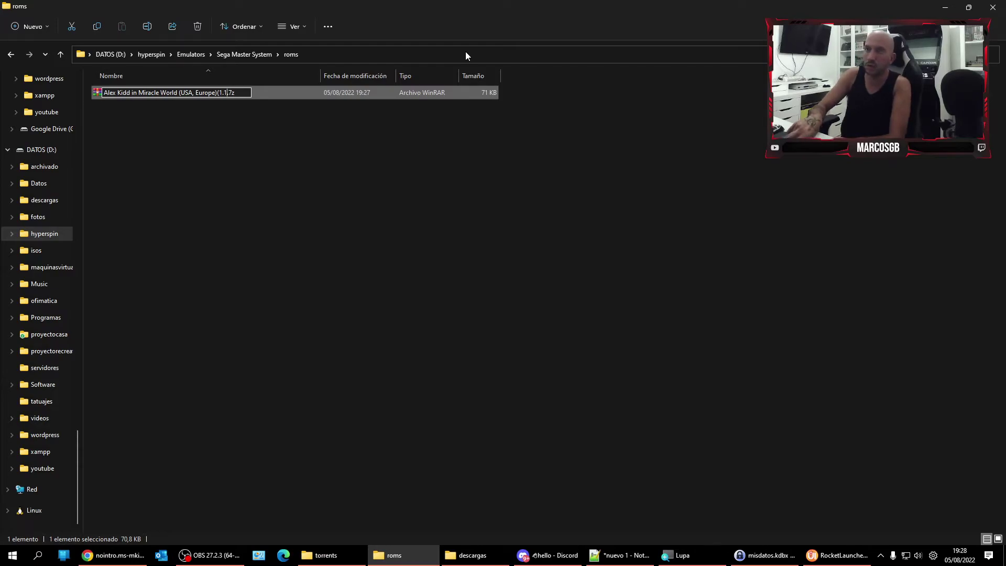
pyautogui.press('Return')
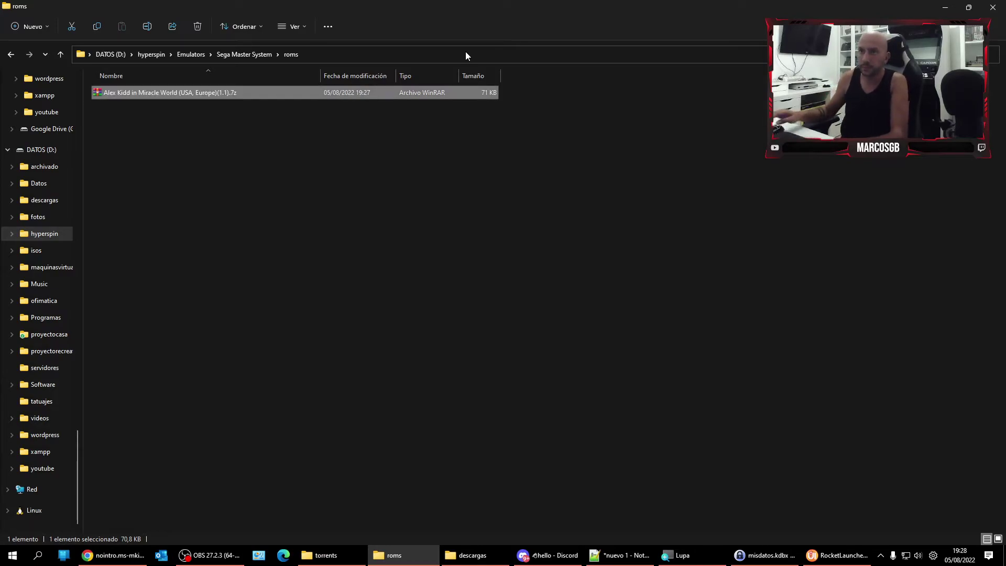
# - Compare the archive name with the RocketLauncherUI entry and rename the file as Alex Kidd in Miracle World (USA, Europe)(v1.1).7z
pyautogui.hotkey('alt', 'Tab')
pyautogui.hotkey('alt', 'Tab')
pyautogui.hotkey('alt', 'Tab')
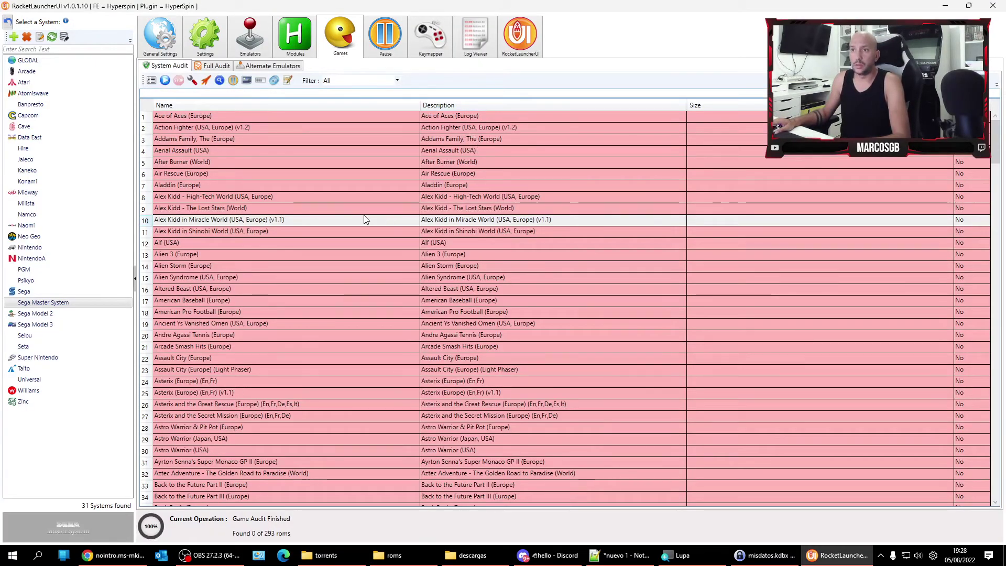
pyautogui.hotkey('alt', 'Tab')
pyautogui.hotkey('alt', 'Tab')
pyautogui.hotkey('alt', 'Tab')
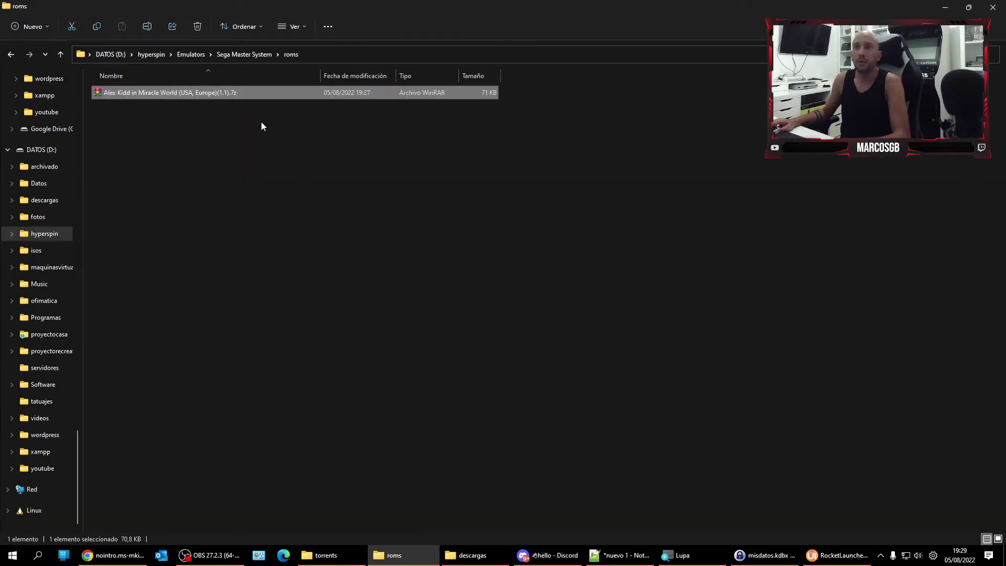
pyautogui.rightClick(241, 95)
pyautogui.click(313, 385)
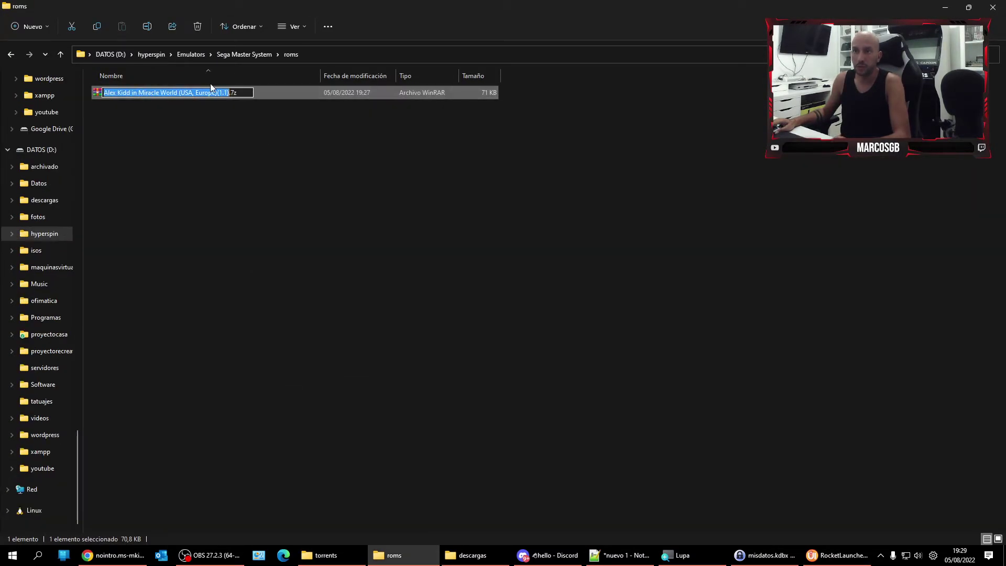
pyautogui.write('v')
pyautogui.press('Return')
pyautogui.click(278, 222)
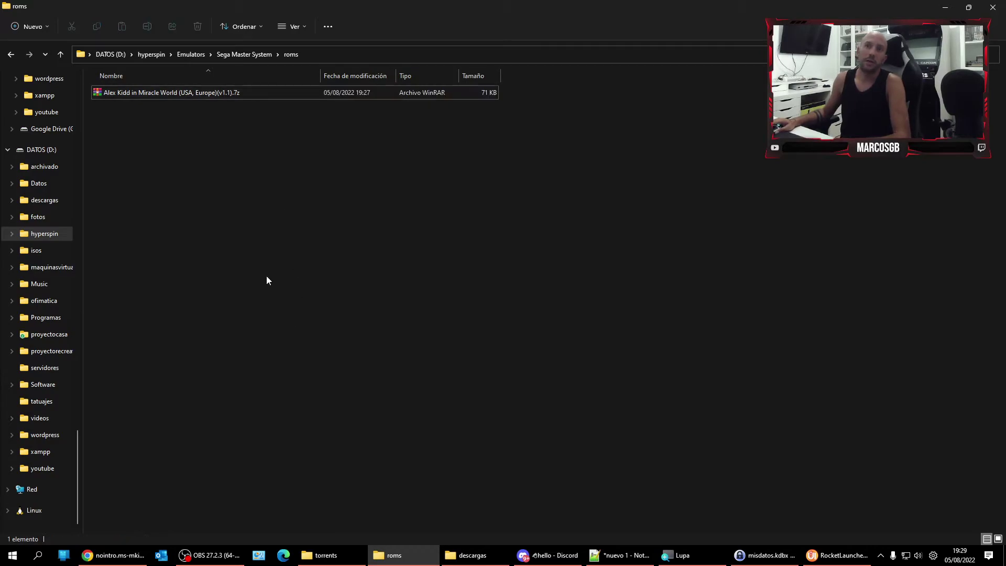
# - Switch to Chrome and examine the Alex Kidd archive names in the nointro.ms-mkiii directory listing
pyautogui.click(141, 556)
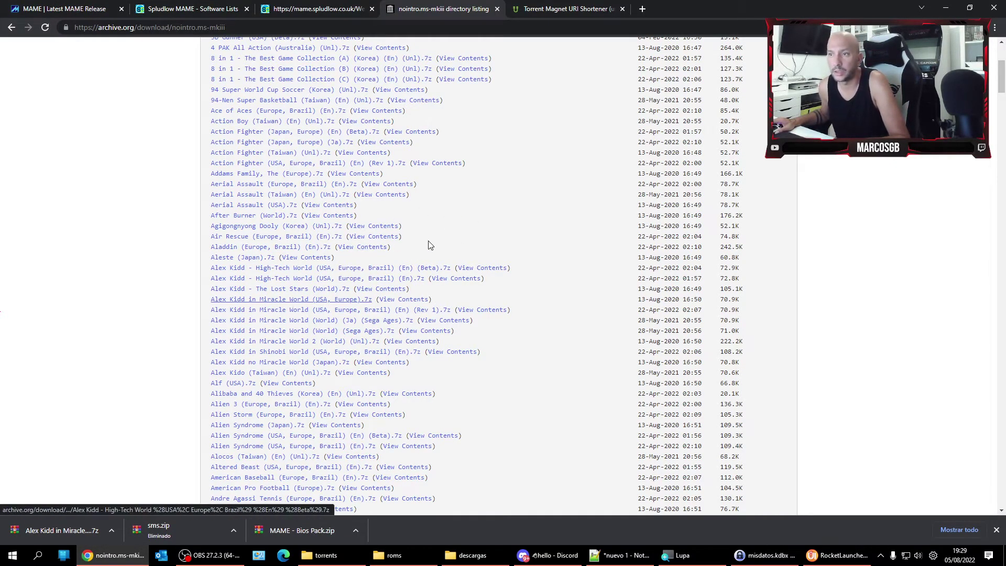
pyautogui.scroll(-2, 383, 299)
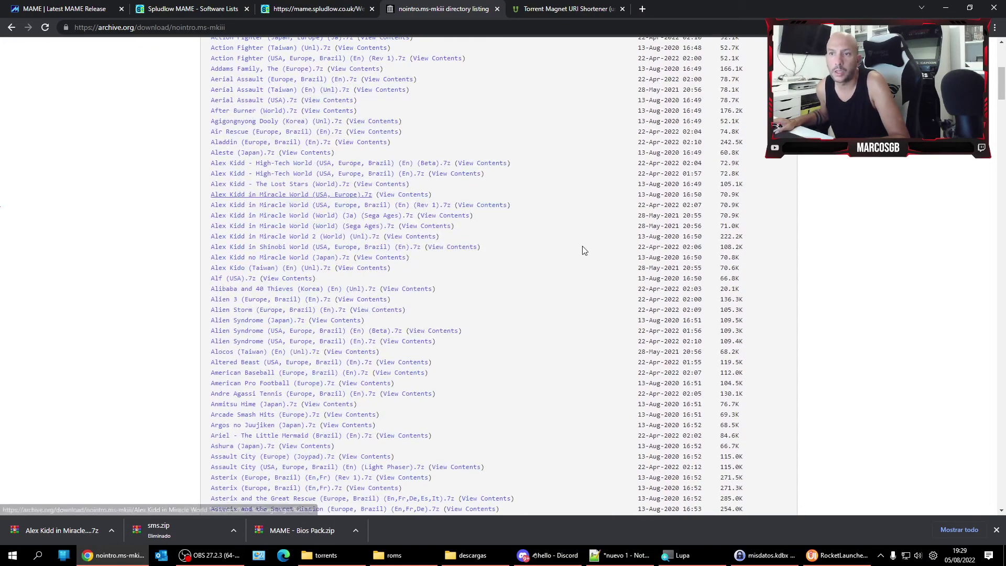
# - In RocketLauncherUI, relist the Sega Master System games, rerun the audit, and select the Alex Kidd in Miracle World entry
pyautogui.hotkey('alt', 'Tab')
pyautogui.hotkey('alt', 'Tab')
pyautogui.hotkey('alt', 'Tab')
pyautogui.hotkey('alt', 'Tab')
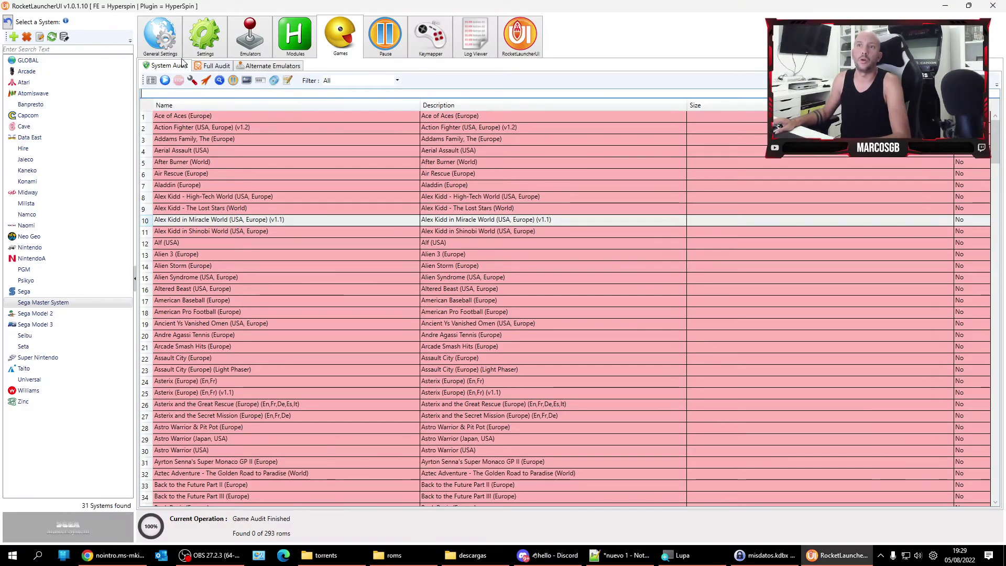
pyautogui.click(156, 84)
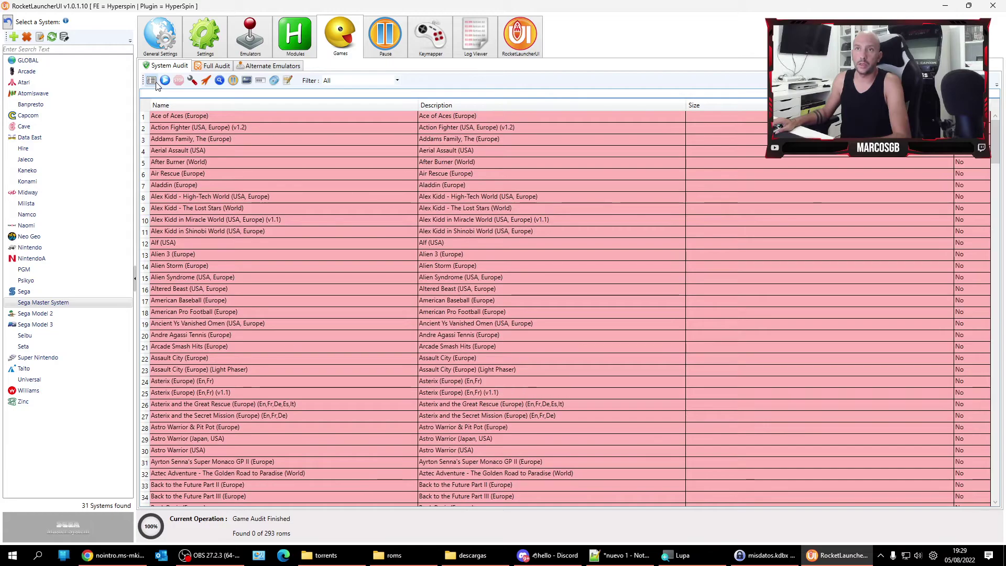
pyautogui.click(165, 81)
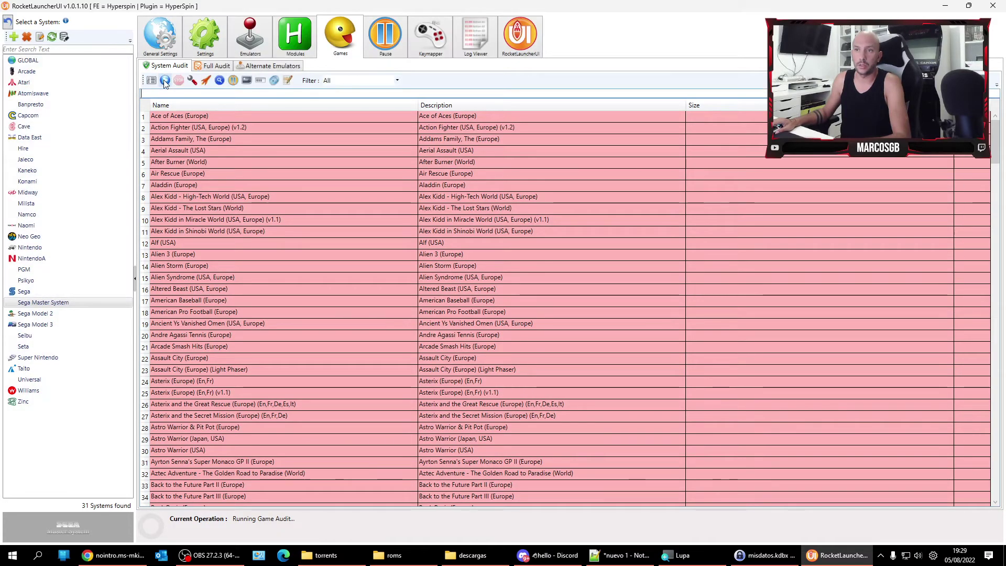
pyautogui.click(267, 220)
pyautogui.rightClick(269, 222)
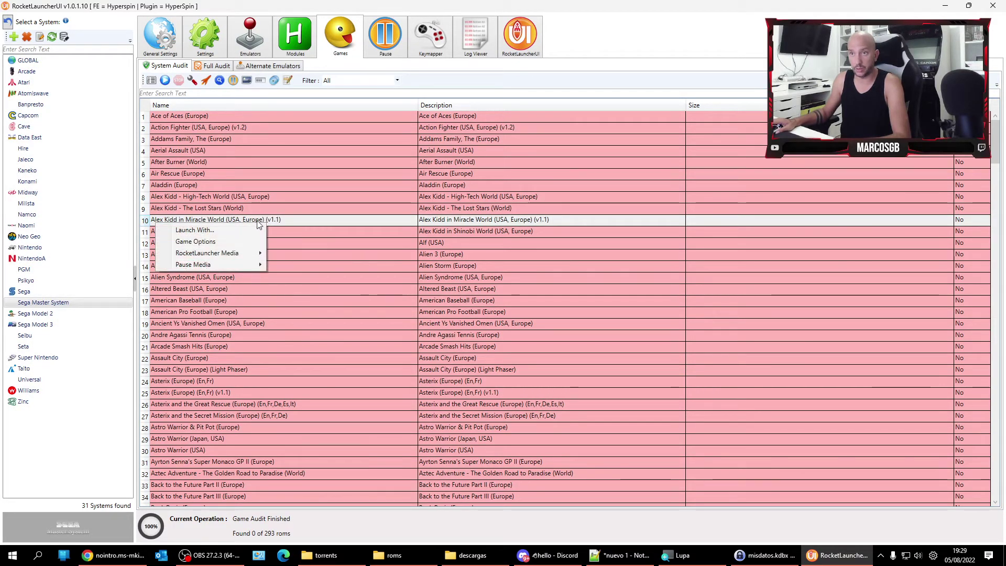
# - Go to hyperspin's Databases\Sega Master System folder and open Sega Master System.xml in Notepad++
pyautogui.click(411, 559)
pyautogui.click(446, 556)
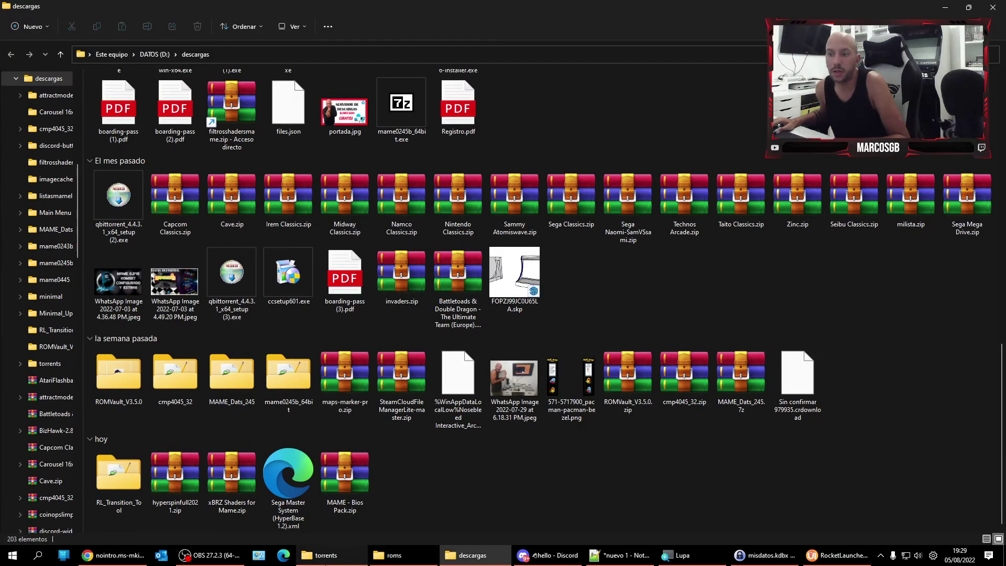
pyautogui.click(353, 556)
pyautogui.click(402, 554)
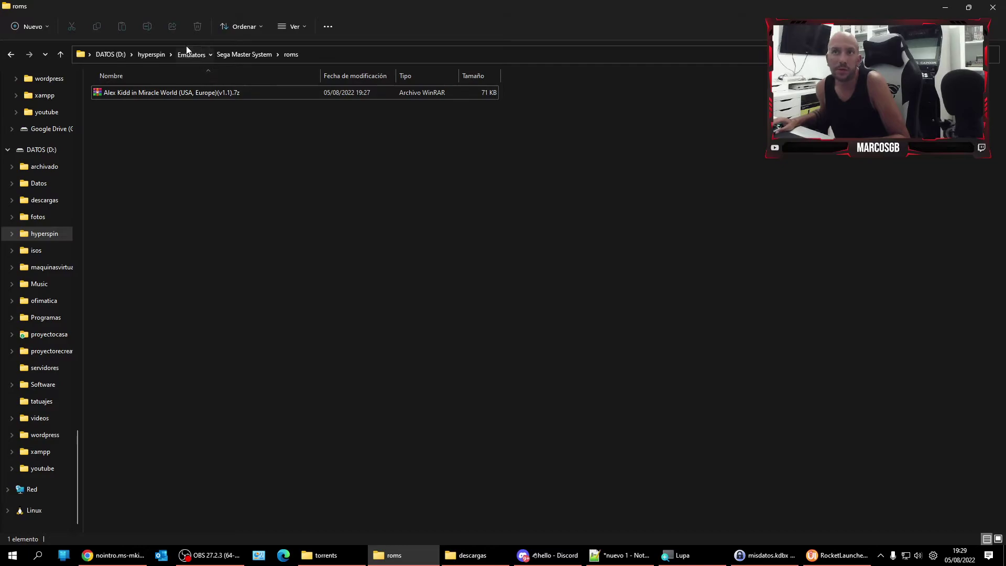
pyautogui.click(190, 55)
pyautogui.click(152, 54)
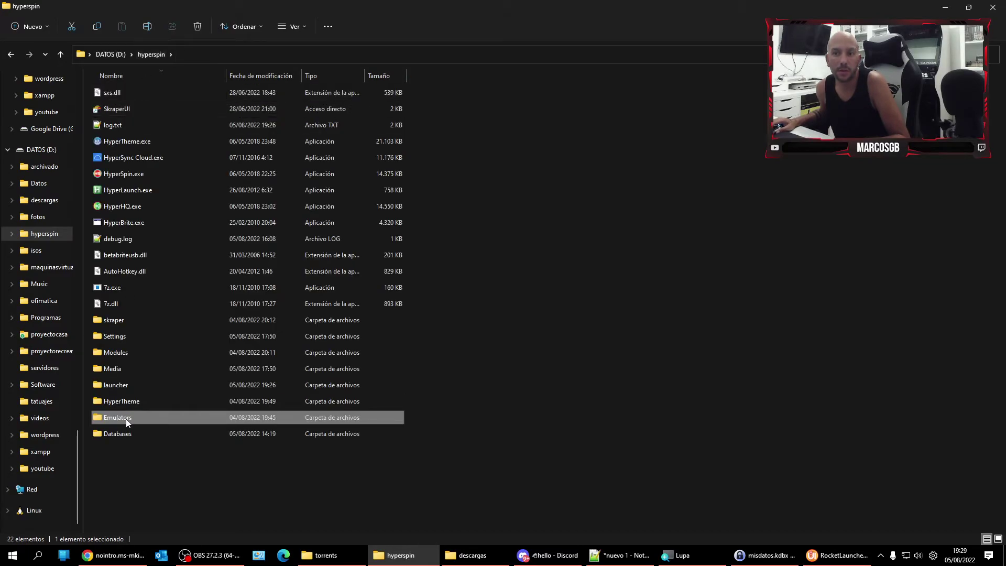
pyautogui.doubleClick(128, 433)
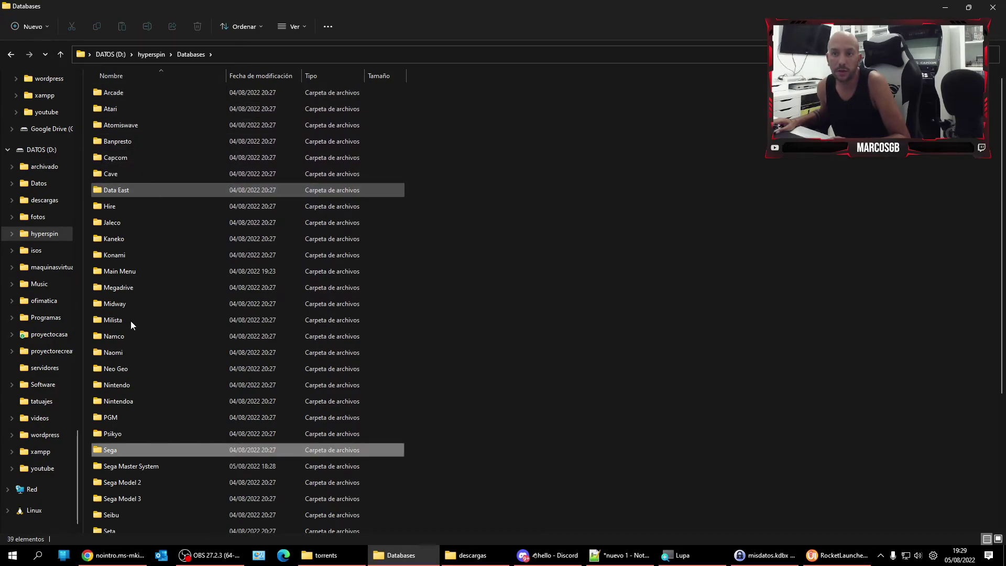
pyautogui.doubleClick(134, 467)
pyautogui.click(150, 96)
pyautogui.rightClick(150, 96)
pyautogui.click(208, 185)
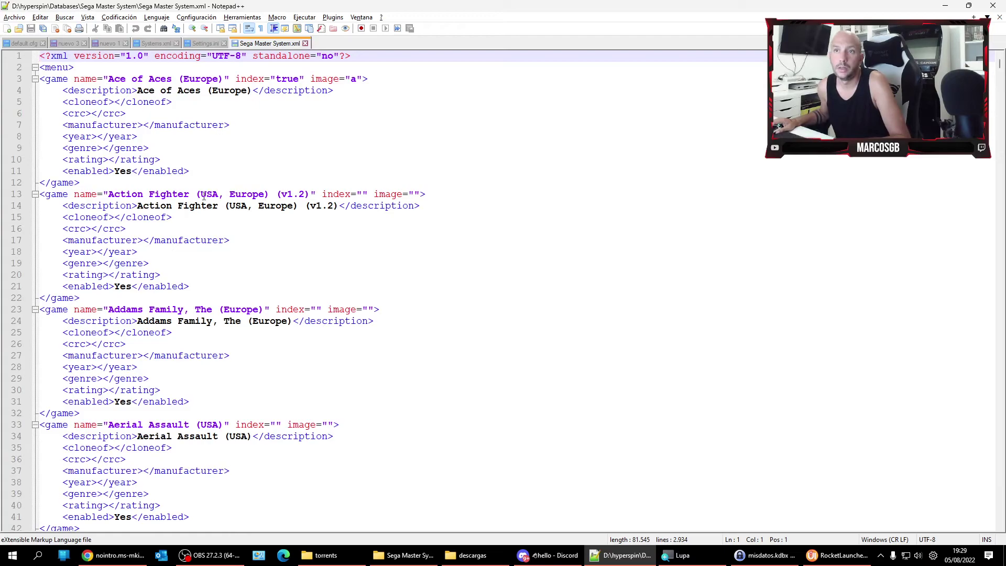
# - Locate the Alex Kidd in Miracle World game name in the XML, examine its (v1.1) suffix, and return to the database folder
pyautogui.scroll(-14, 205, 191)
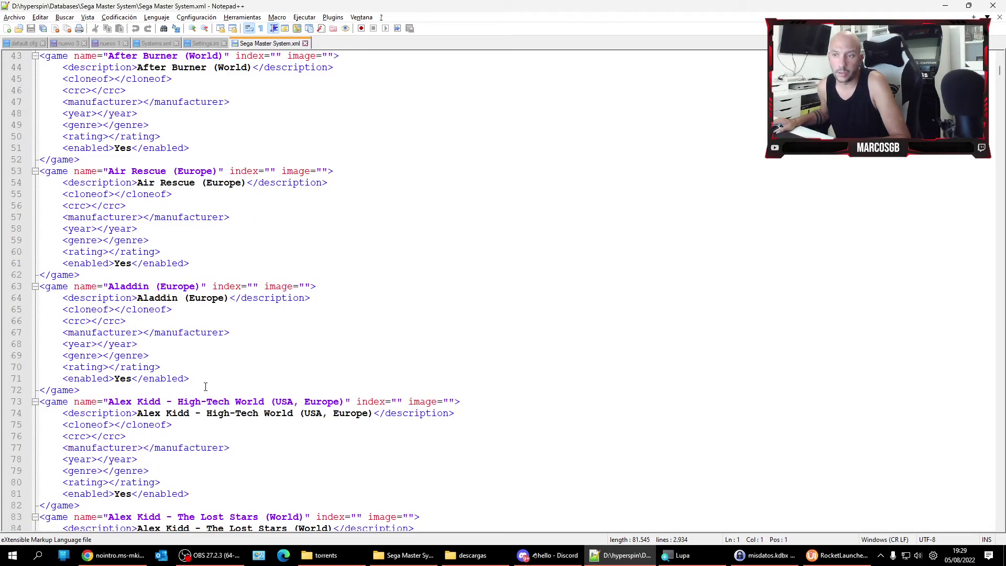
pyautogui.scroll(-5, 205, 387)
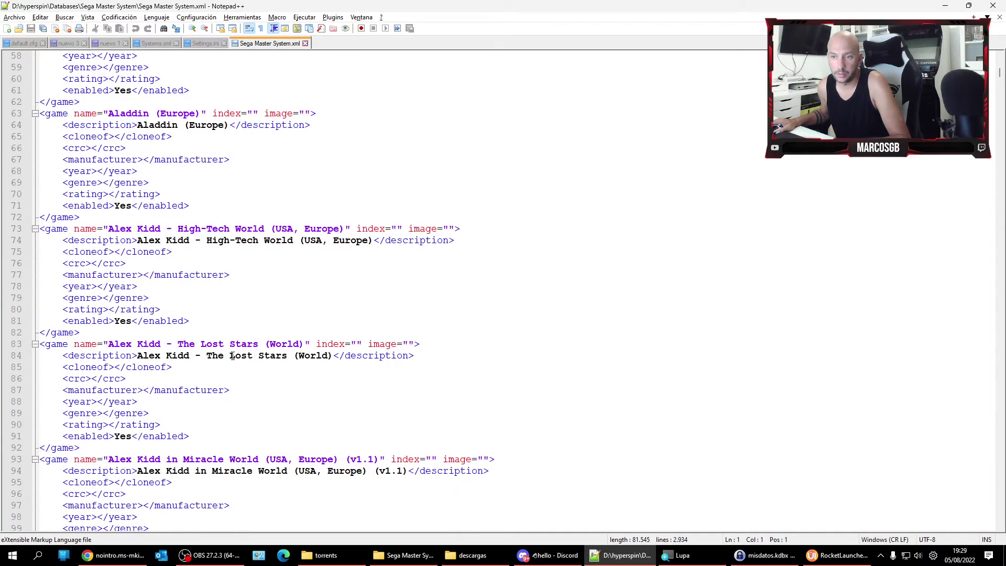
pyautogui.scroll(-1, 233, 356)
pyautogui.click(346, 425)
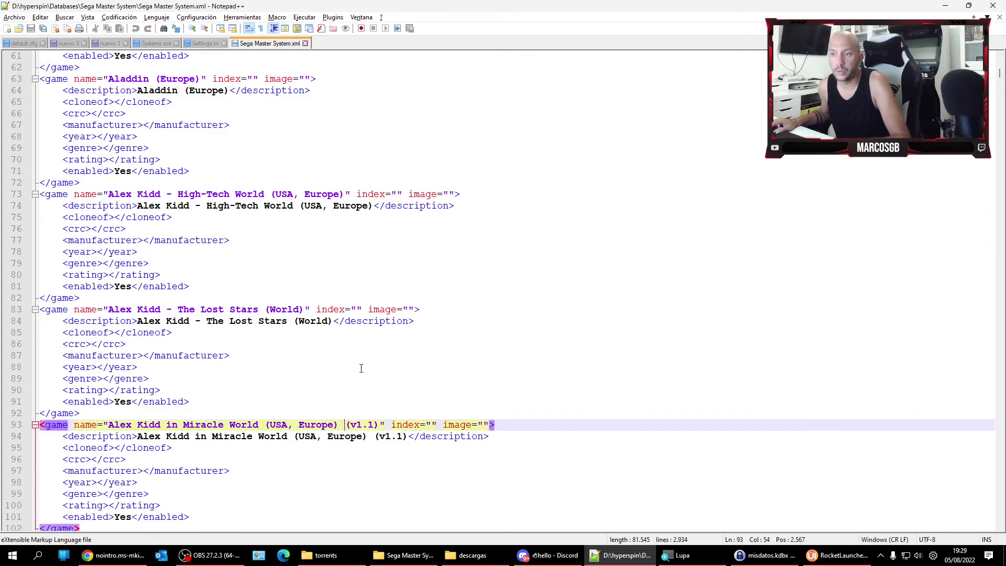
pyautogui.press('BackSpace')
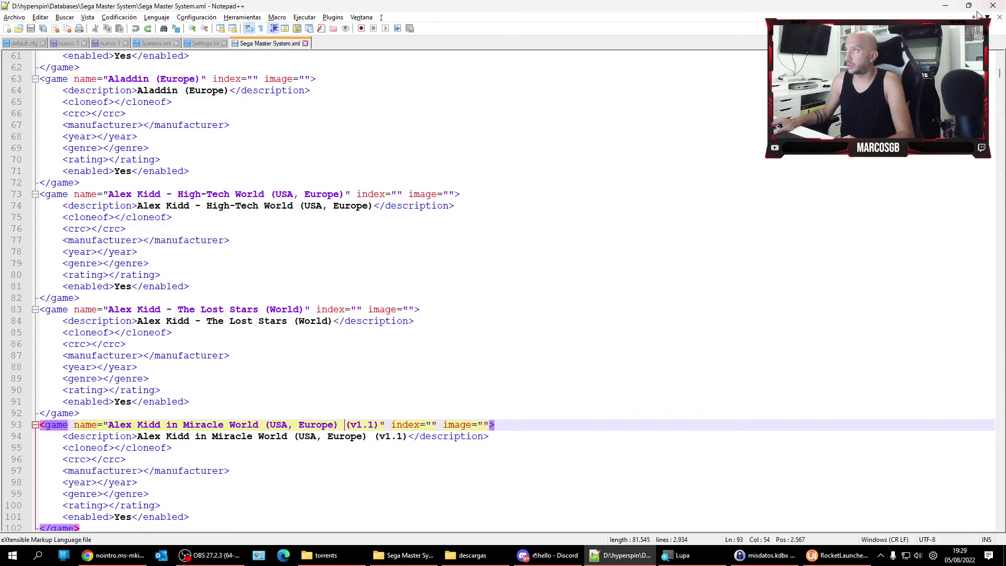
pyautogui.click(320, 555)
pyautogui.click(396, 555)
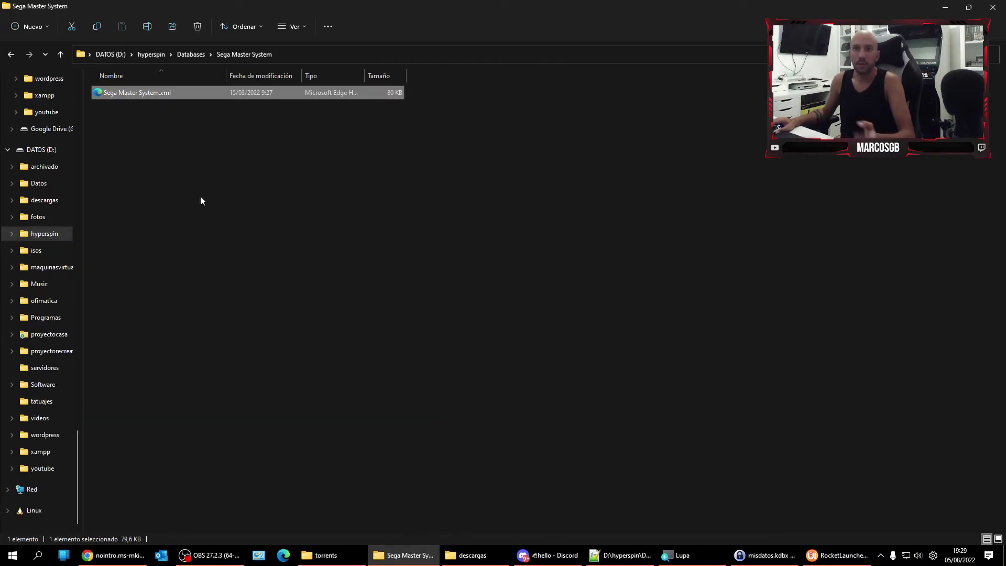
# - Go to the roms folder inside hyperspin\Emulators\Sega Master System
pyautogui.click(469, 555)
pyautogui.click(323, 555)
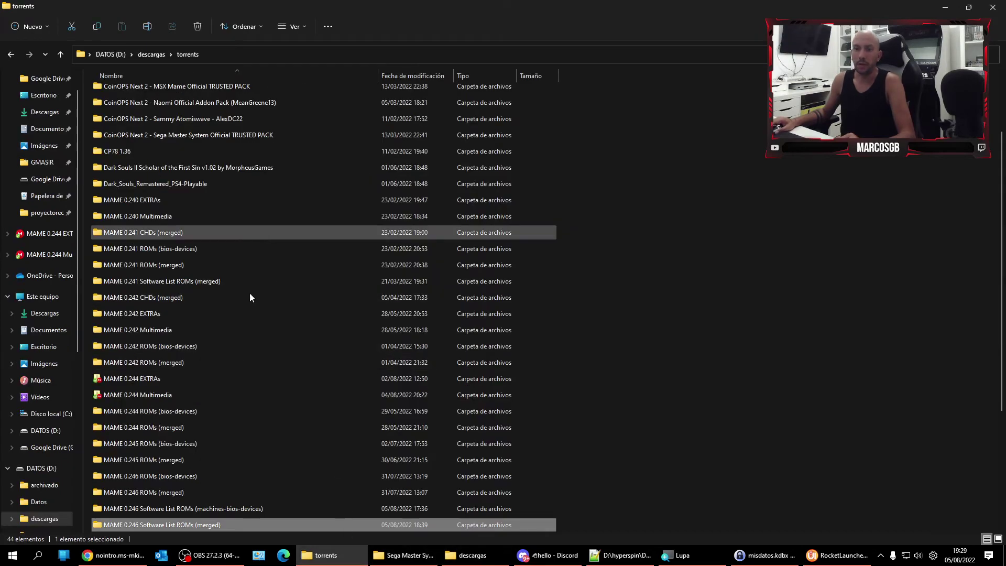
pyautogui.click(406, 555)
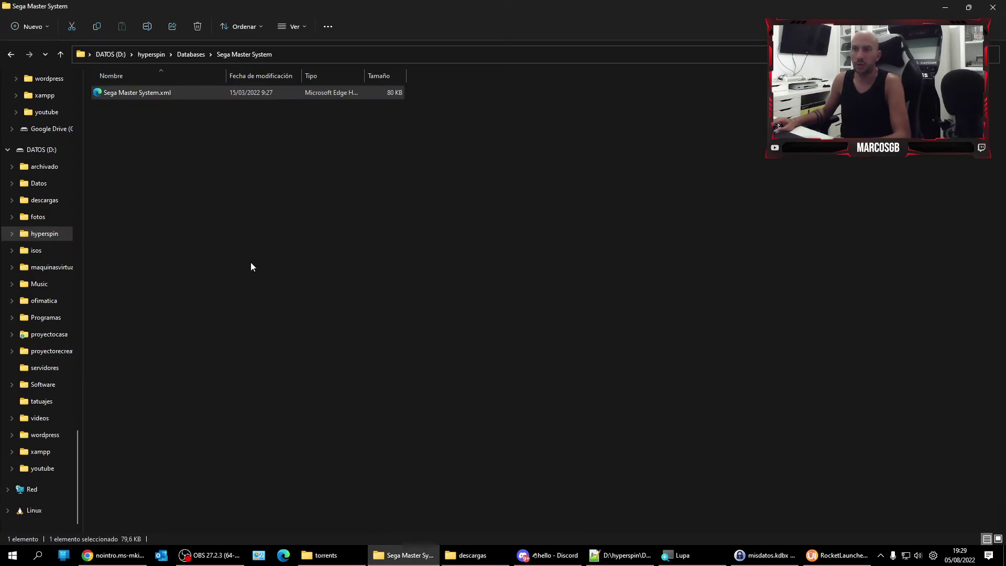
pyautogui.click(204, 54)
pyautogui.click(151, 55)
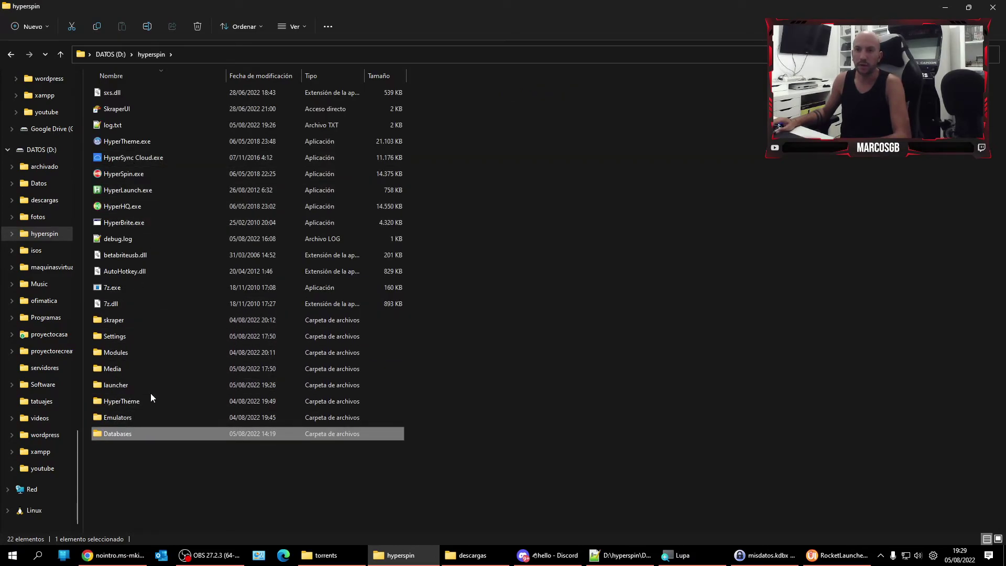
pyautogui.click(117, 321)
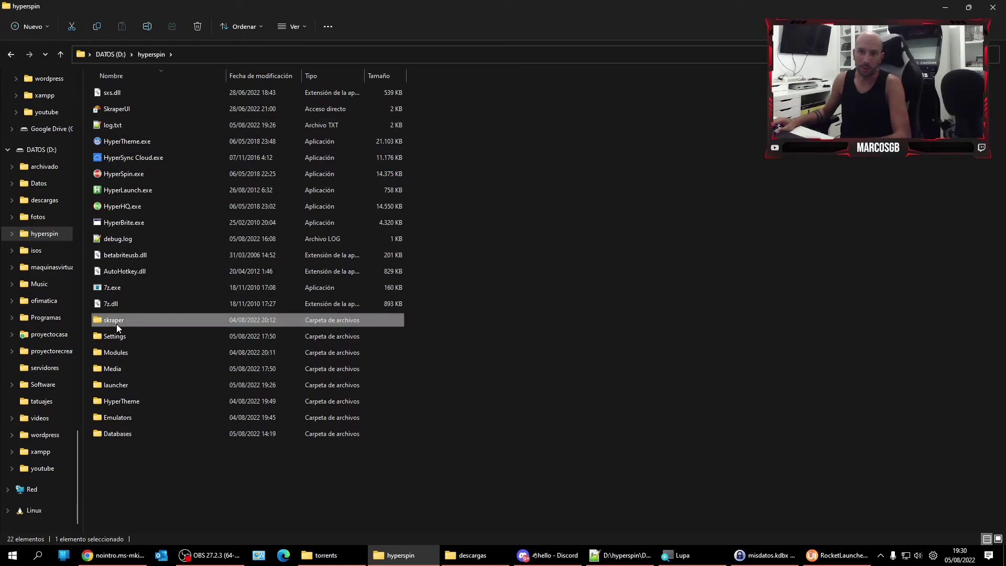
pyautogui.doubleClick(125, 413)
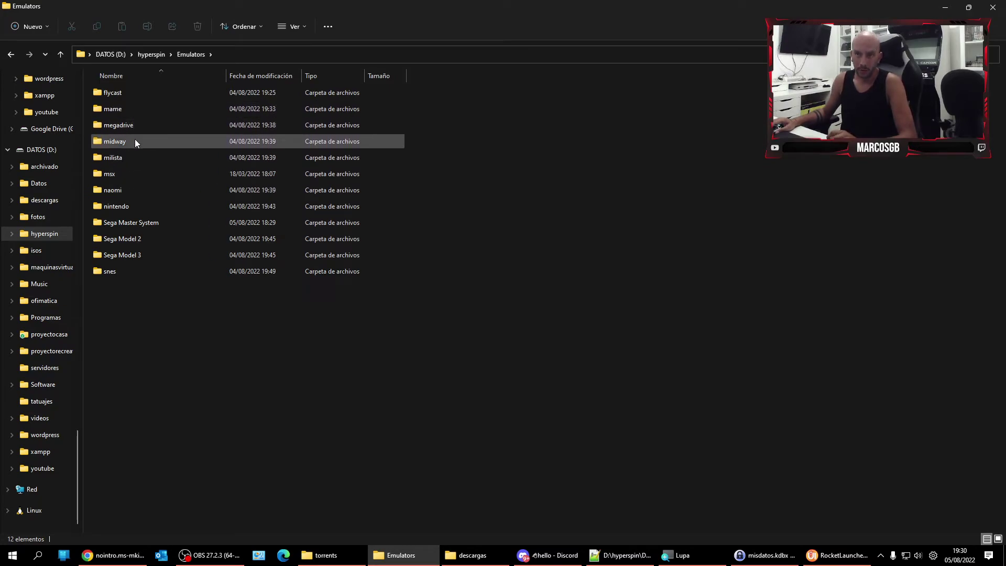
pyautogui.doubleClick(123, 222)
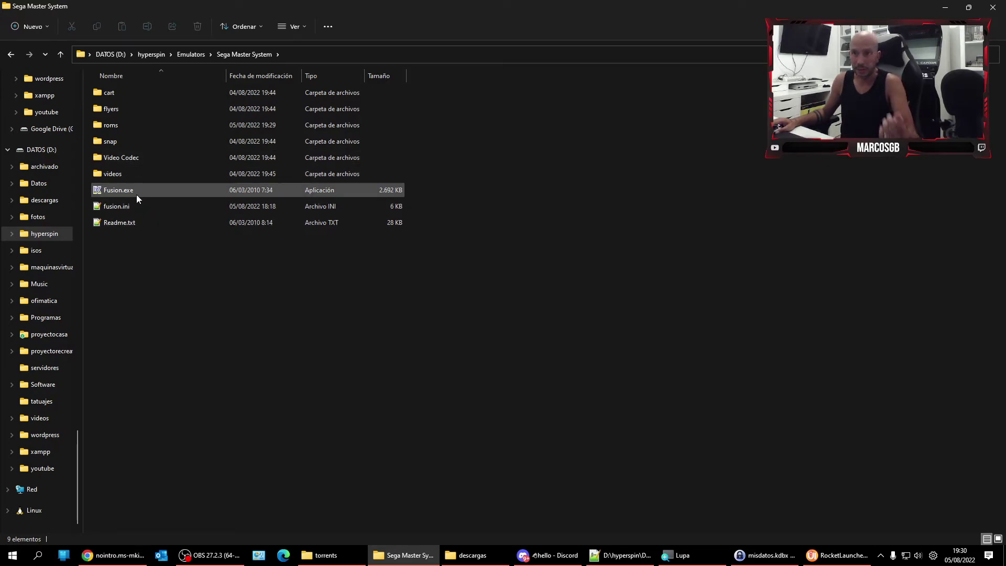
pyautogui.doubleClick(136, 129)
# - Rename the Alex Kidd archive as "Alex Kidd in Miracle World (USA, Europe) (v1.1).7z", adding the space before (v1.1)
pyautogui.click(168, 95)
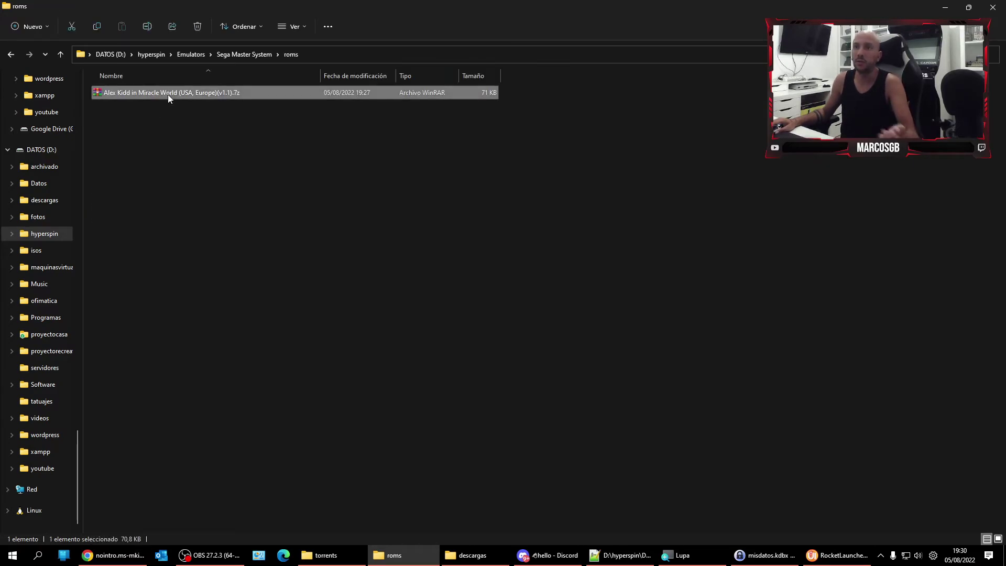
pyautogui.rightClick(168, 94)
pyautogui.click(211, 386)
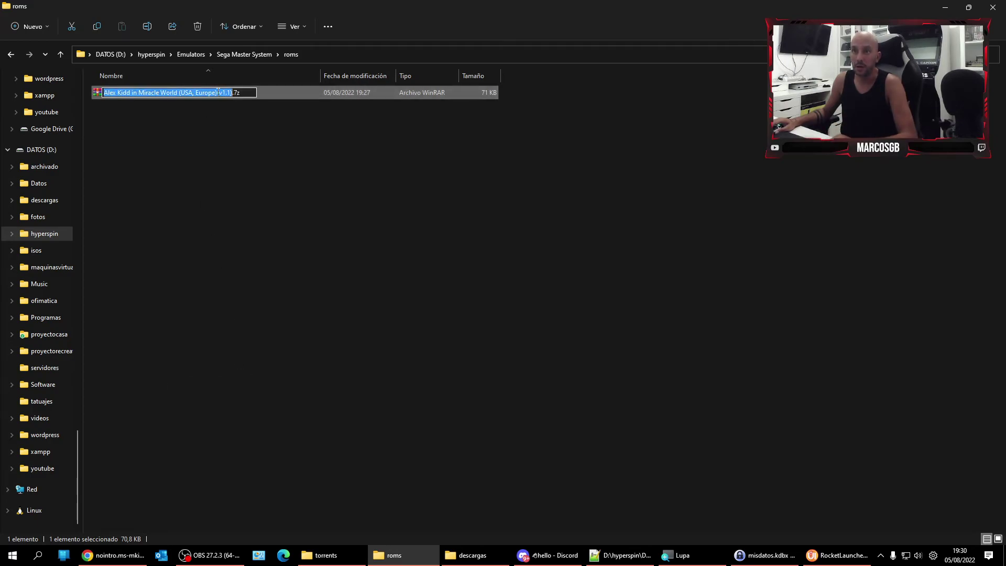
pyautogui.click(332, 223)
# - Switch to RocketLauncherUI, relist the Sega Master System games and rerun the audit
pyautogui.hotkey('alt', 'Tab')
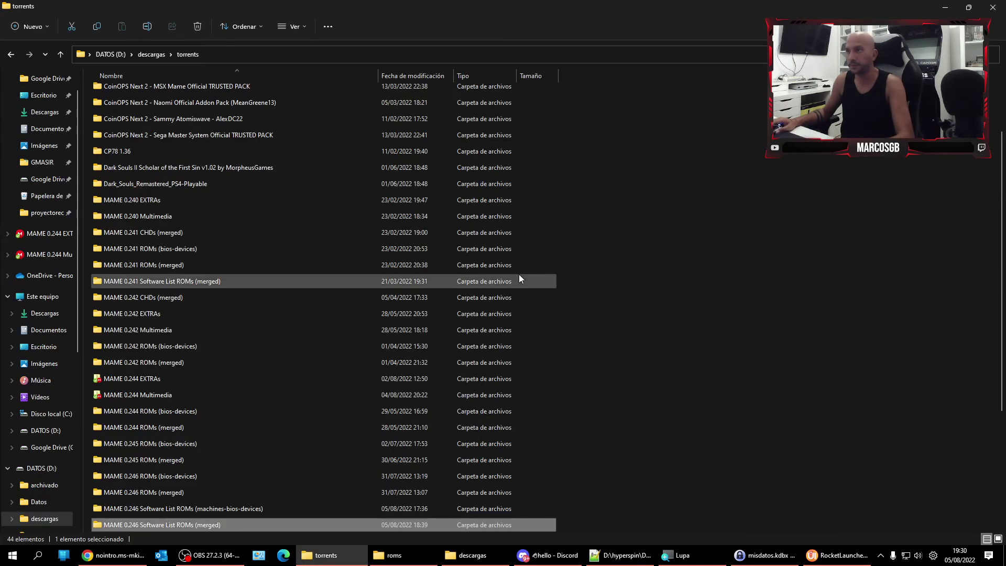
pyautogui.hotkey('alt', 'Tab')
pyautogui.hotkey('alt', 'Tab')
pyautogui.hotkey('alt', 'Tab')
pyautogui.hotkey('alt', 'Tab')
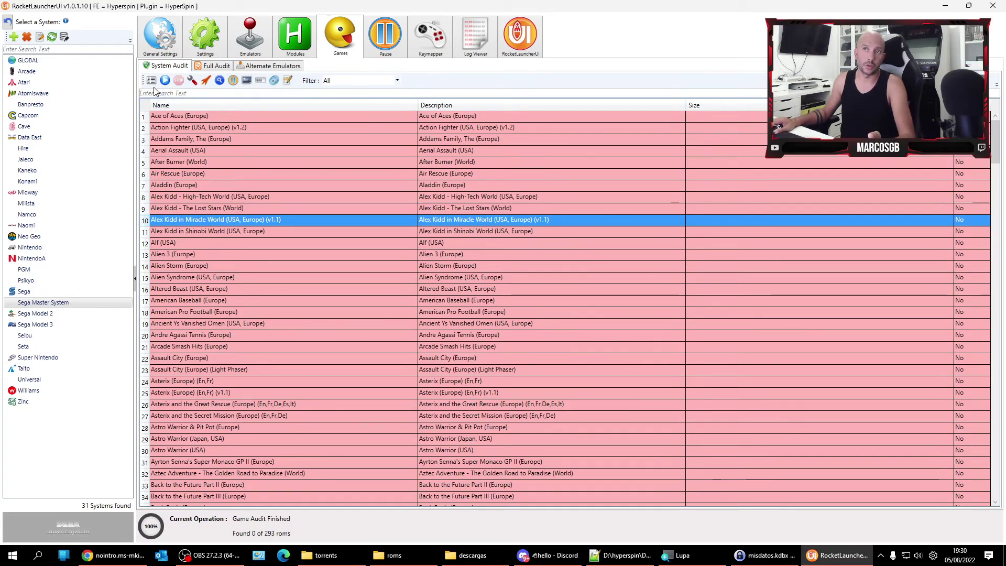
pyautogui.click(155, 84)
pyautogui.click(165, 81)
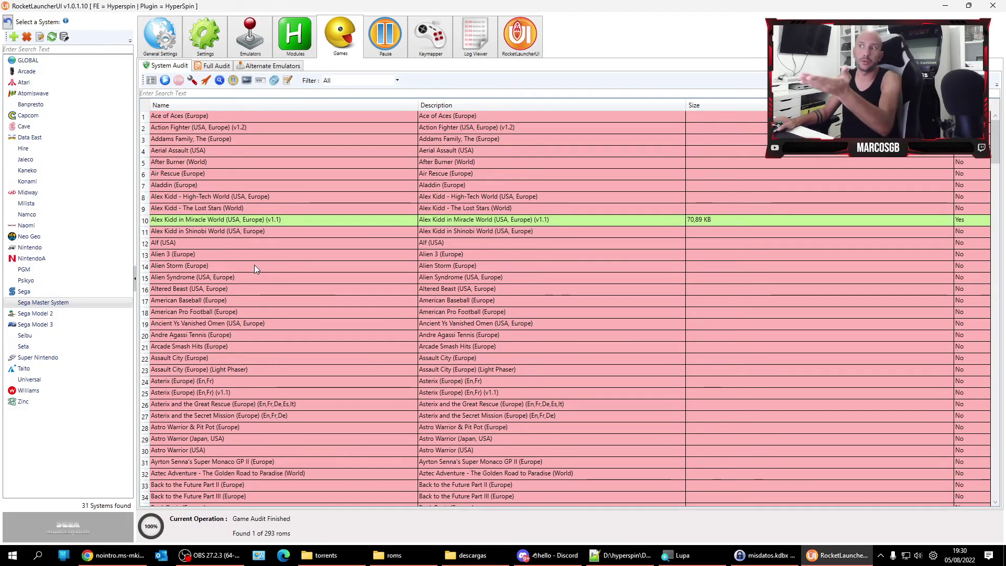
# - Select Alex Kidd in Miracle World (USA, Europe) (v1.1) and launch it through RocketLauncher
pyautogui.click(239, 208)
pyautogui.click(239, 222)
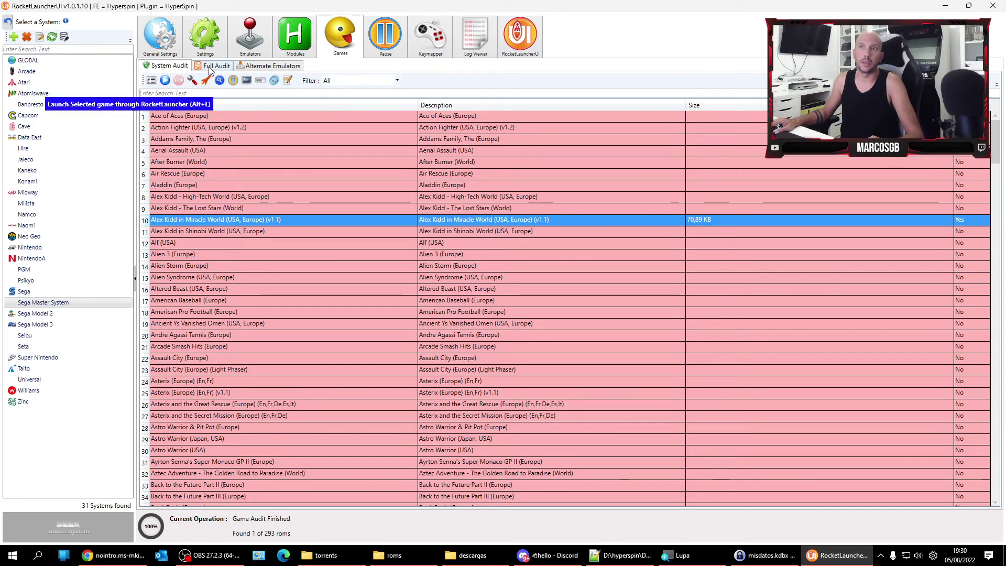
pyautogui.doubleClick(253, 220)
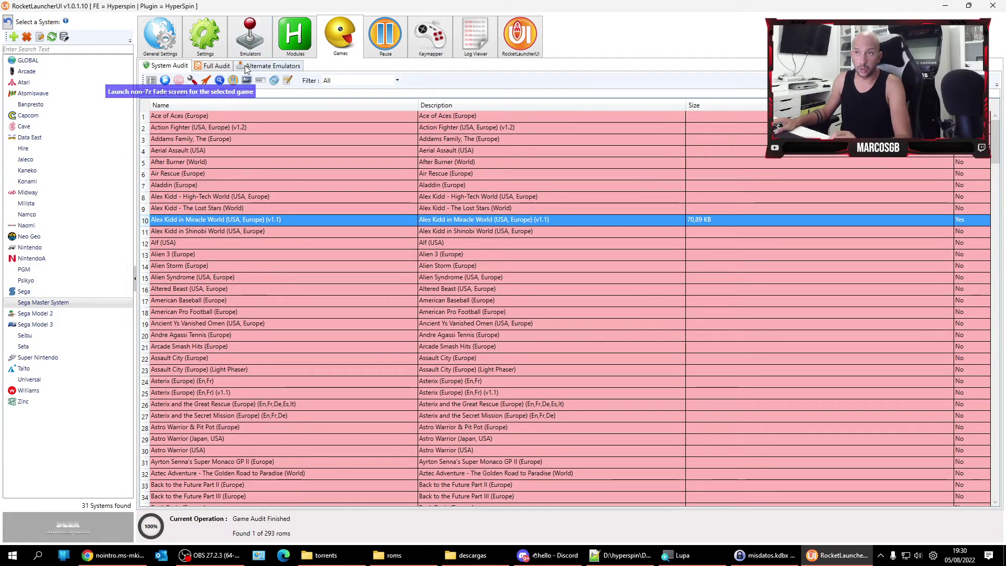
pyautogui.click(207, 84)
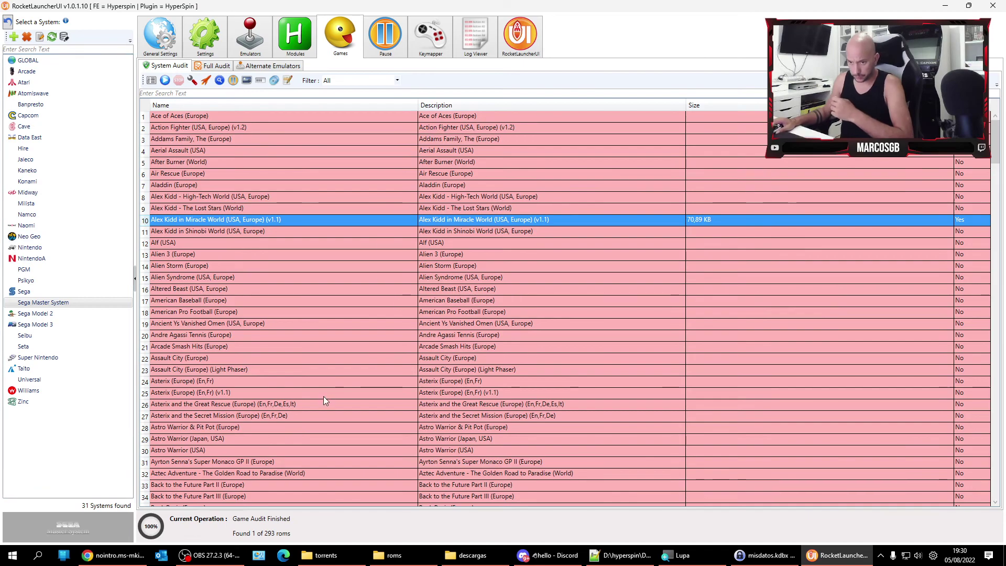
# - Switch to Chrome, open the sms list's XML from Spludlow's Software Lists in a new tab, examine it and return to the list
pyautogui.click(135, 551)
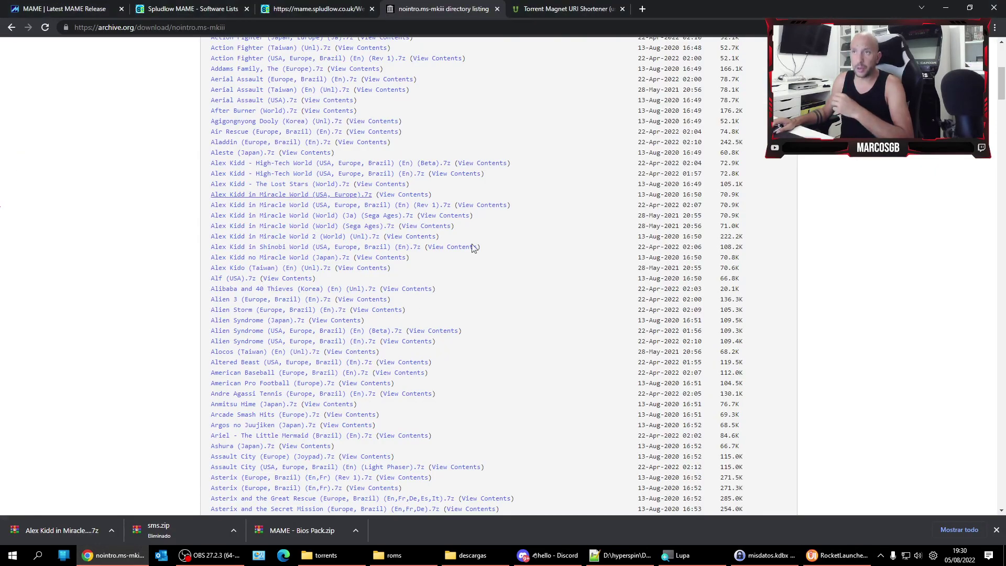
pyautogui.click(320, 8)
pyautogui.click(189, 8)
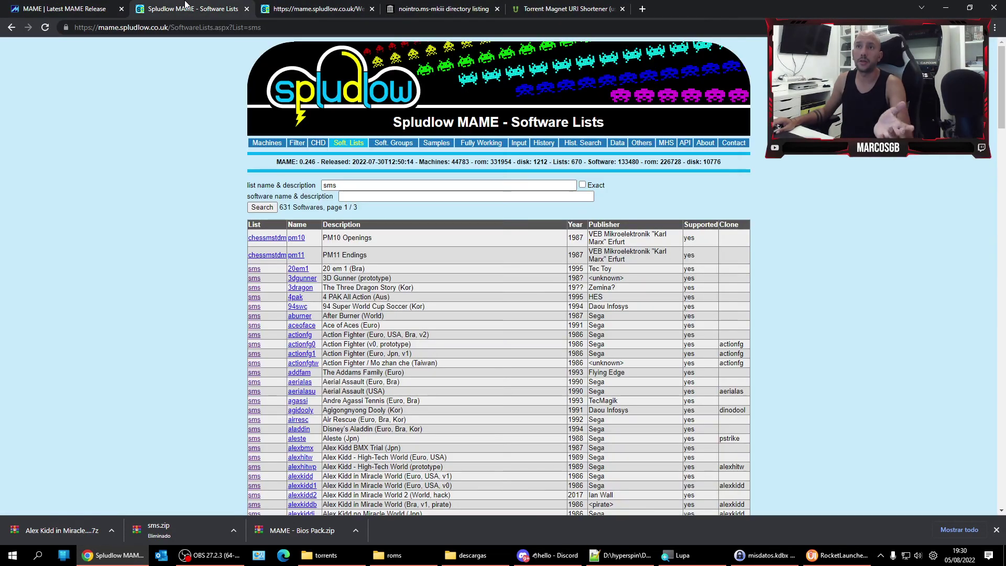
pyautogui.click(275, 4)
pyautogui.click(210, 8)
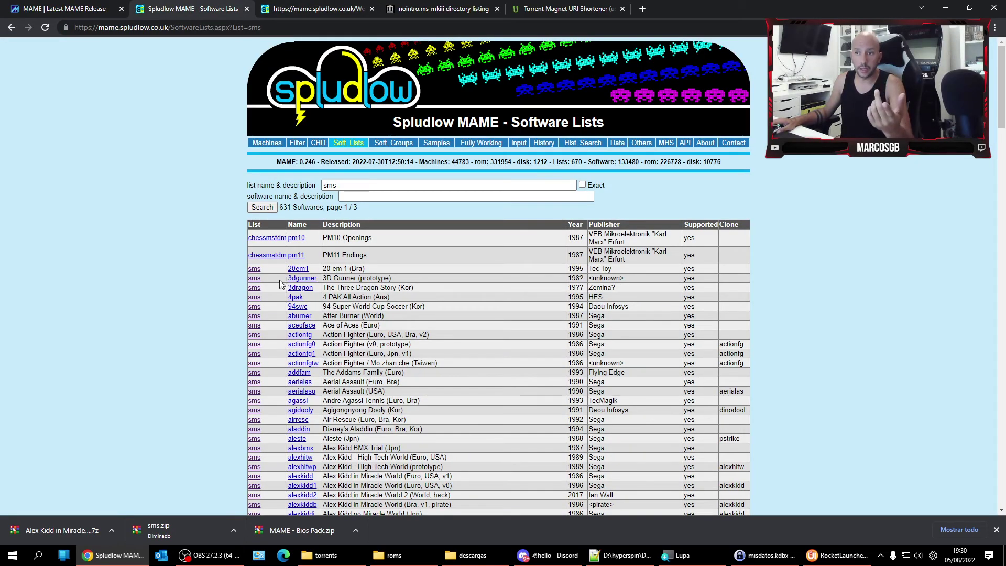
pyautogui.rightClick(252, 270)
pyautogui.click(277, 272)
pyautogui.click(304, 8)
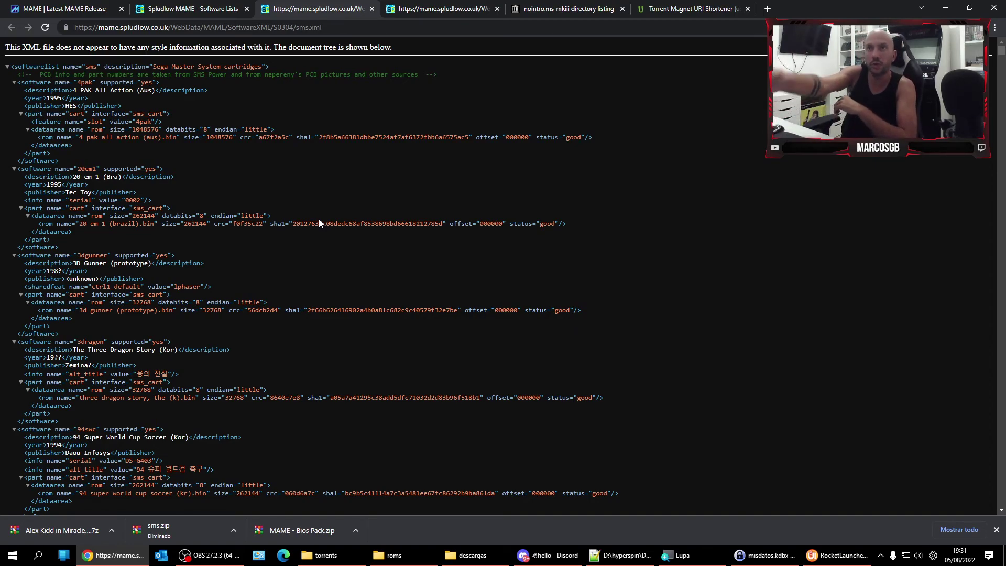
pyautogui.click(202, 4)
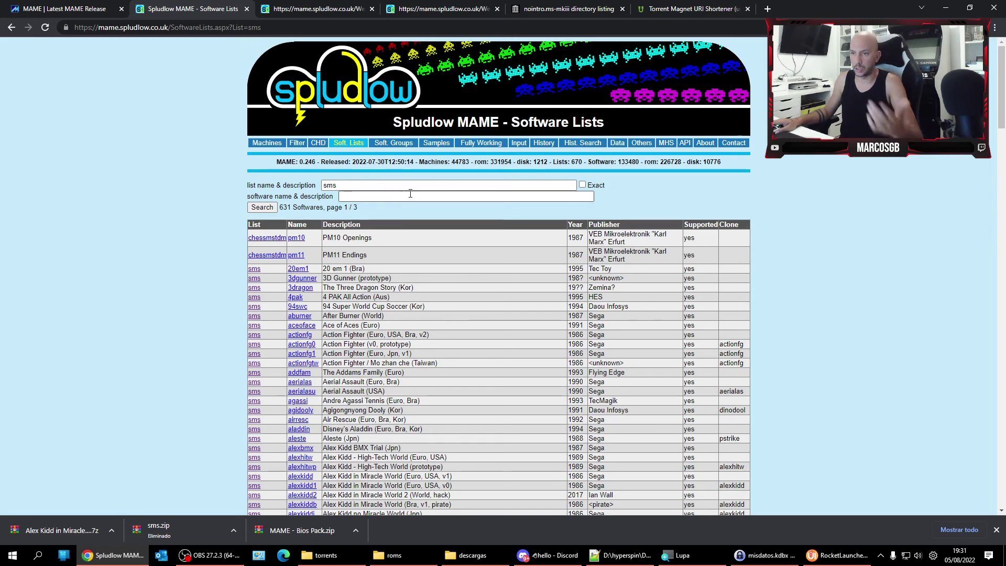
# - Search the software lists for snes and view the snes list's XML in a new tab
pyautogui.doubleClick(396, 186)
pyautogui.write('snes')
pyautogui.press('Return')
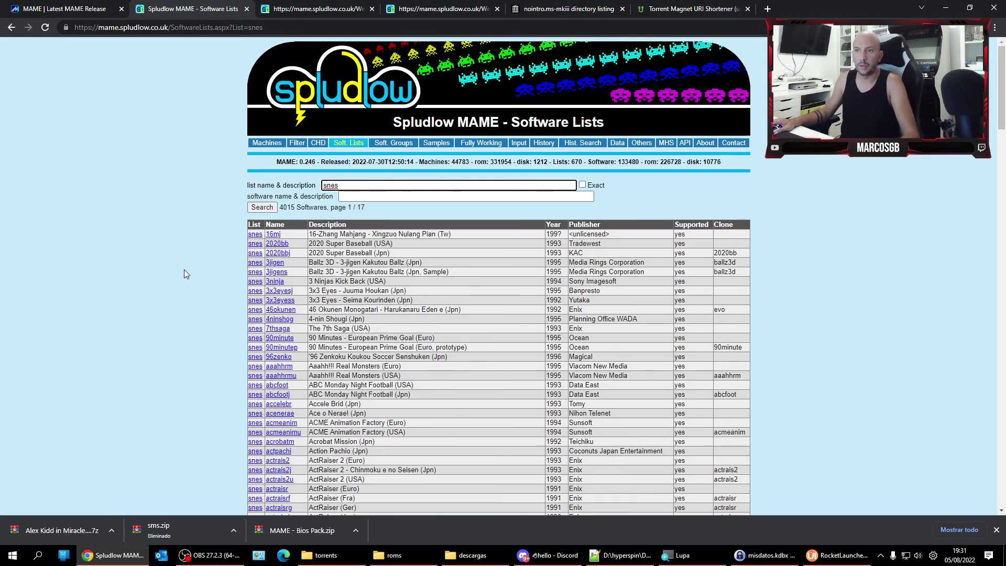
pyautogui.rightClick(257, 236)
pyautogui.click(268, 247)
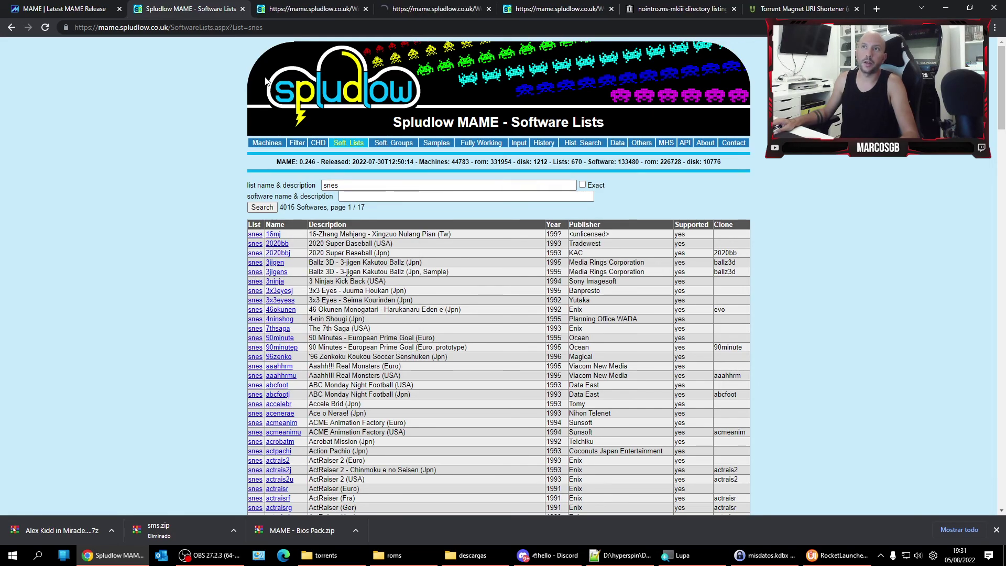
pyautogui.click(411, 8)
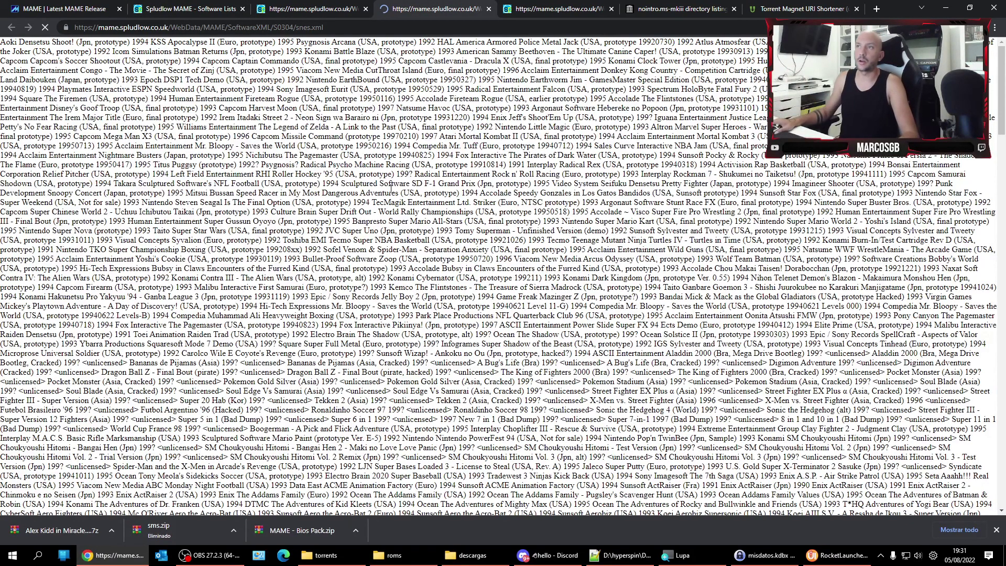